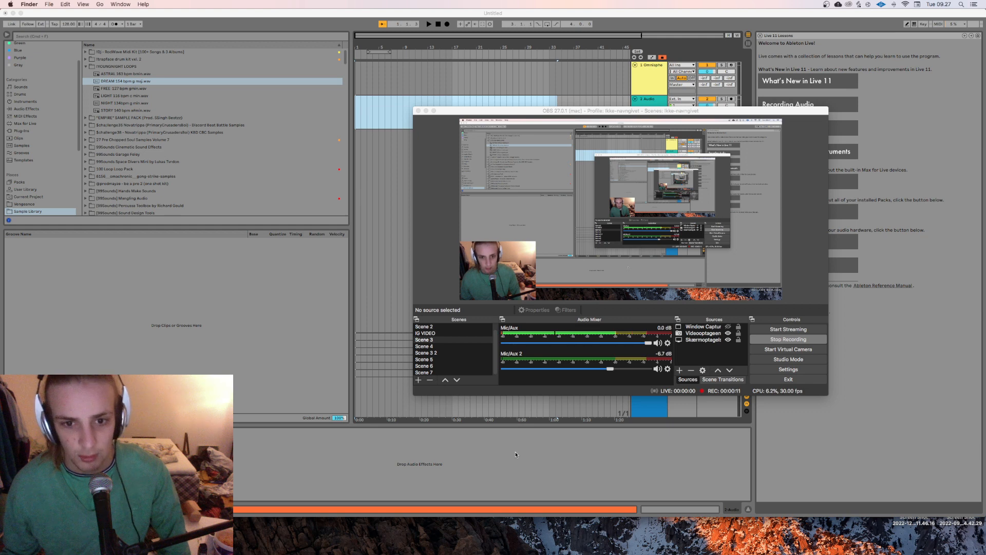
Step: Minimize the OBS window and delete the Omnisphere track from the arrangement
left_click(521, 434)
left_click(434, 107)
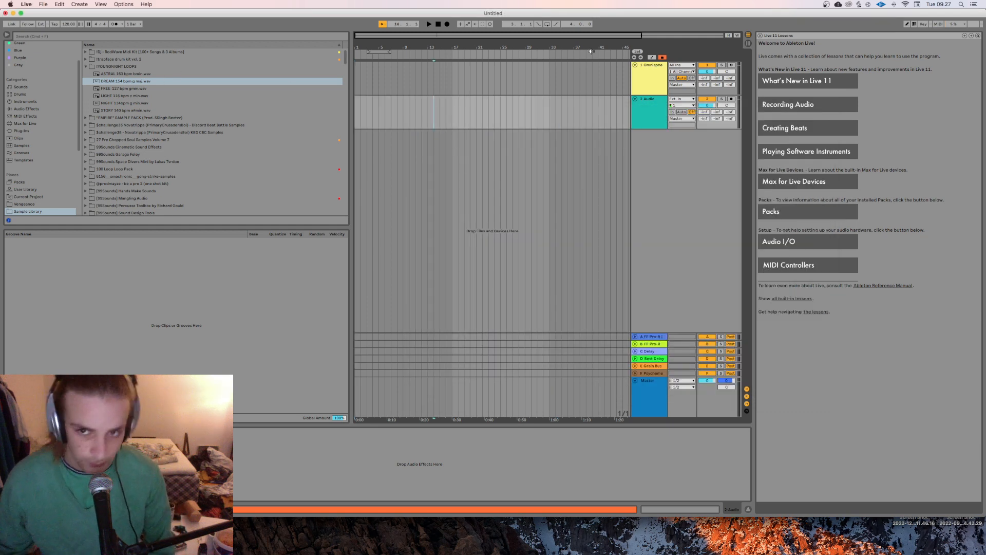
left_click(657, 93)
key("Delete")
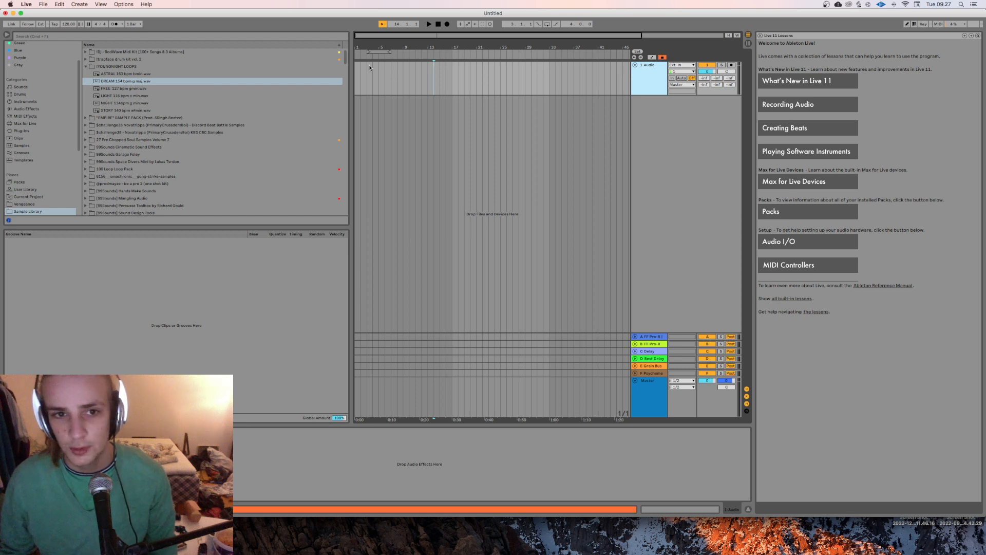
Step: Search the plug-ins for "mm", load MMorph onto the audio track and move its window clear of the browser
left_click(21, 131)
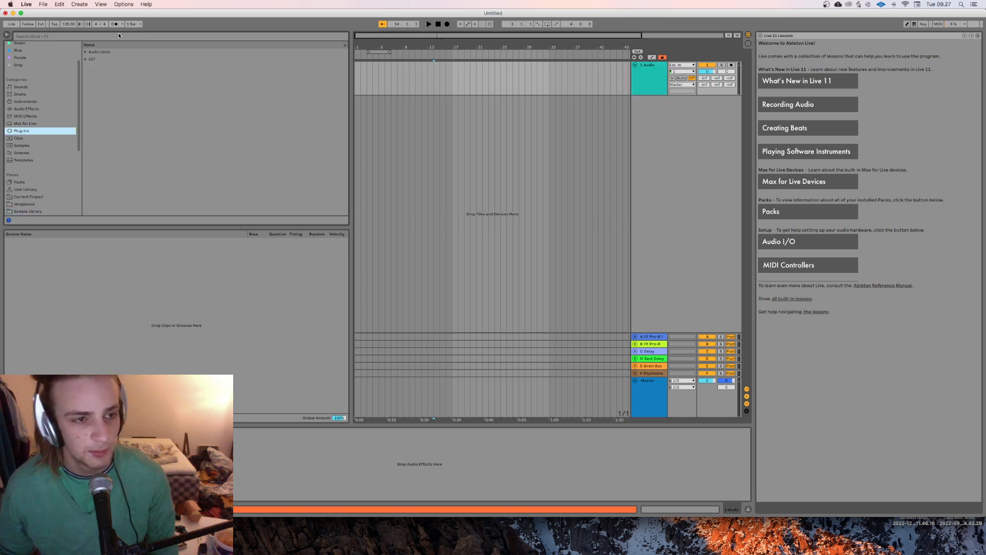
left_click(85, 52)
scroll(186, 86, "down", 5)
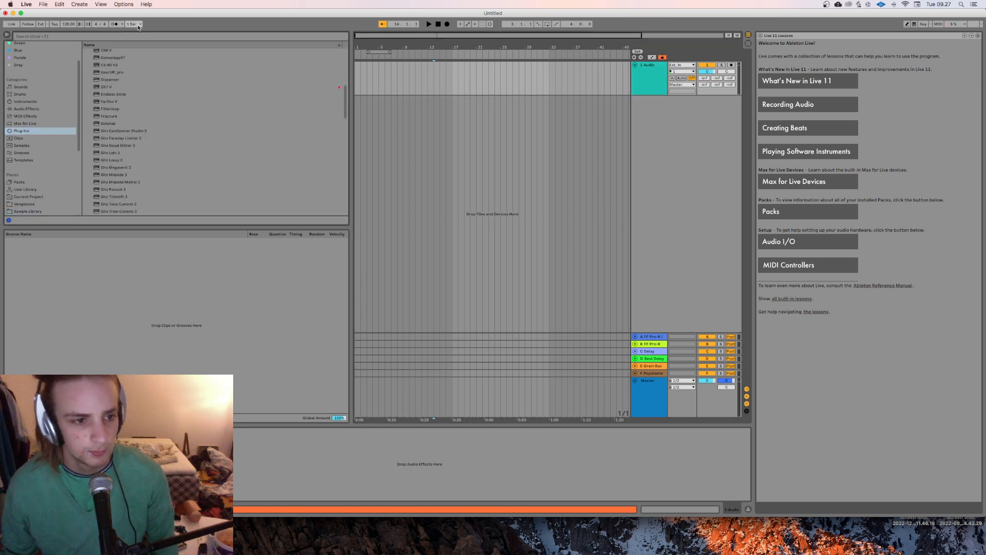
left_click(152, 37)
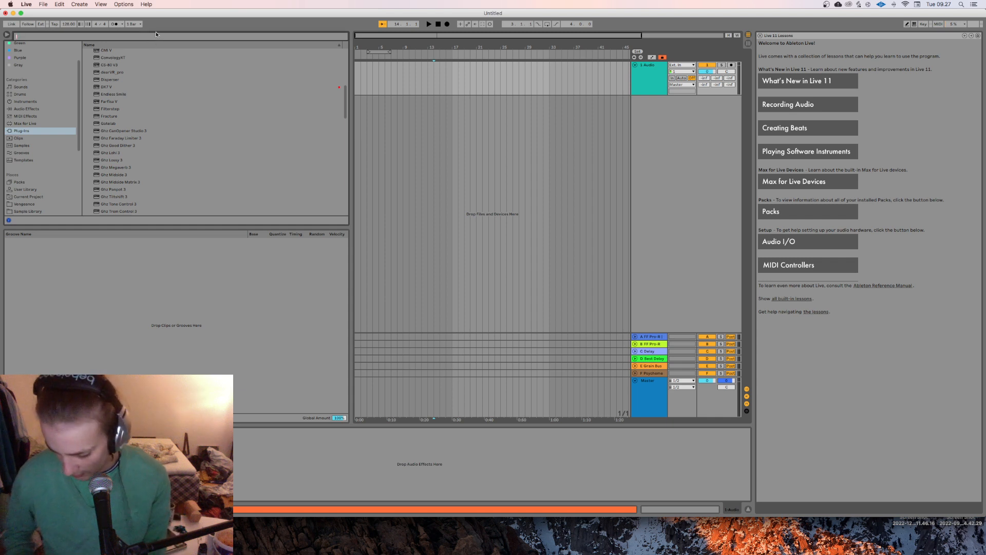
type("mm")
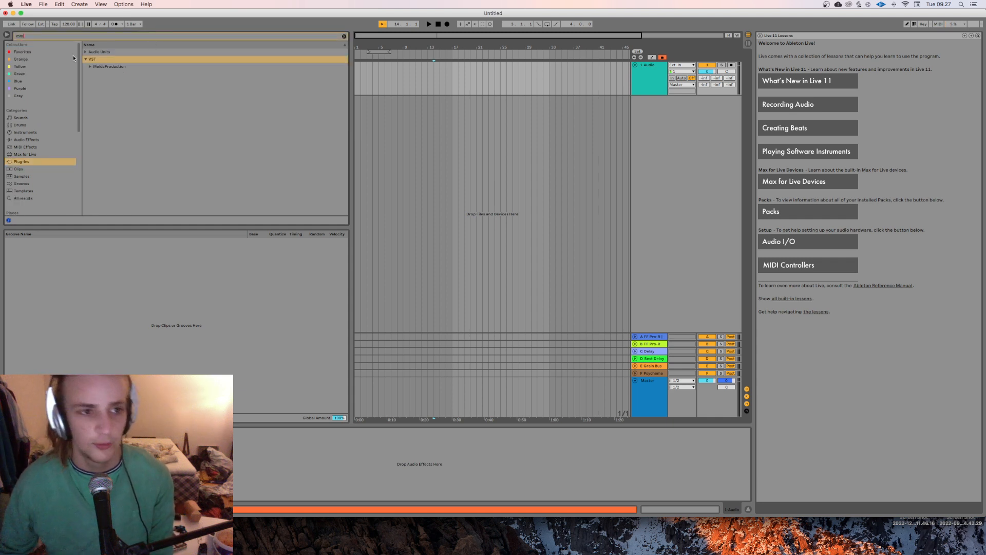
left_click(89, 67)
left_click_drag(116, 91, 647, 80)
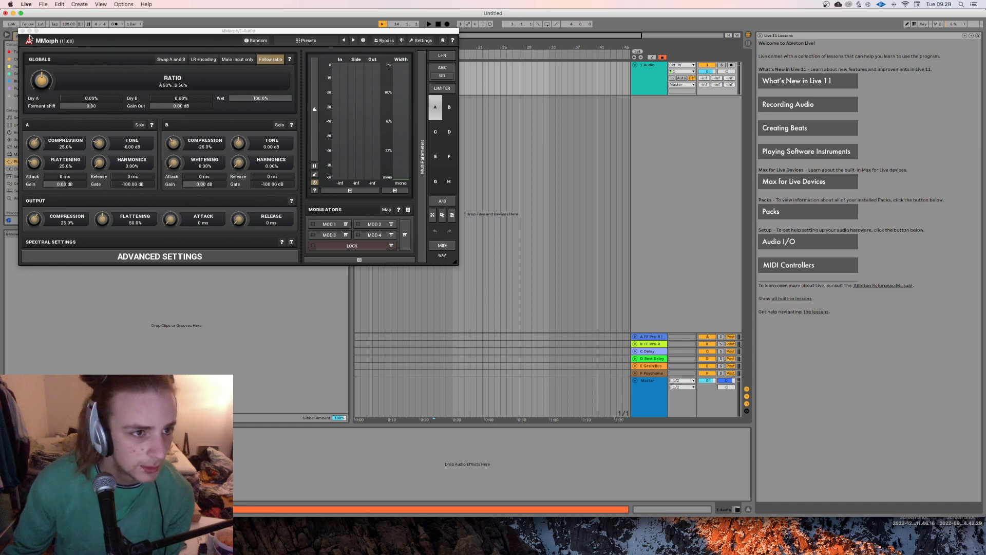
left_click_drag(36, 32, 504, 47)
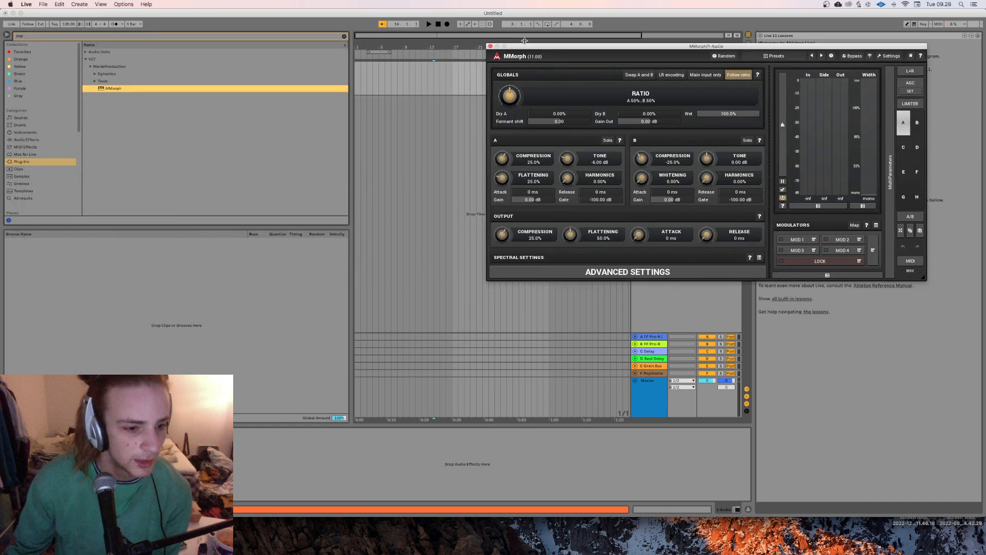
Step: Search the audio effects for "voco" and add the Vocoder to the audio track after MMorph
left_click(23, 140)
left_click(240, 36)
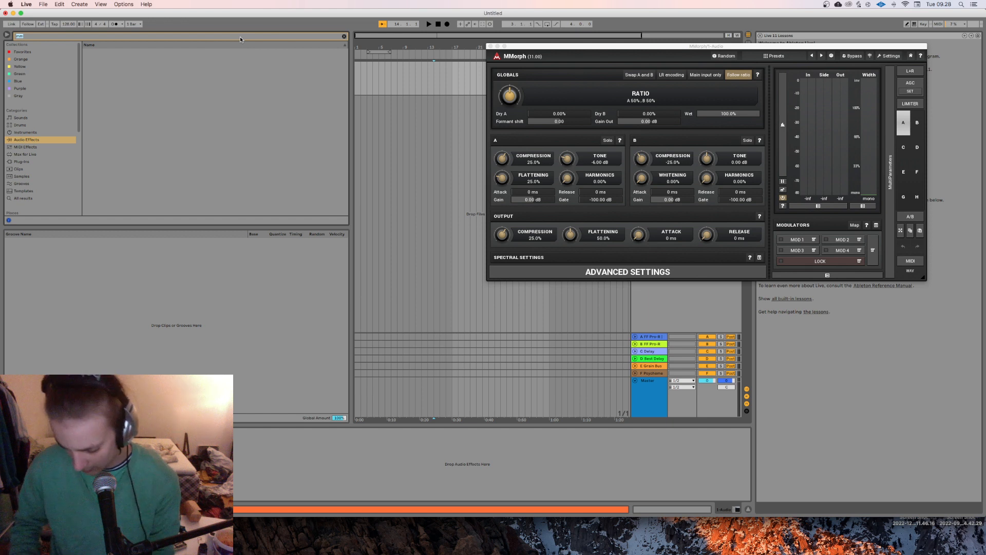
type("voco")
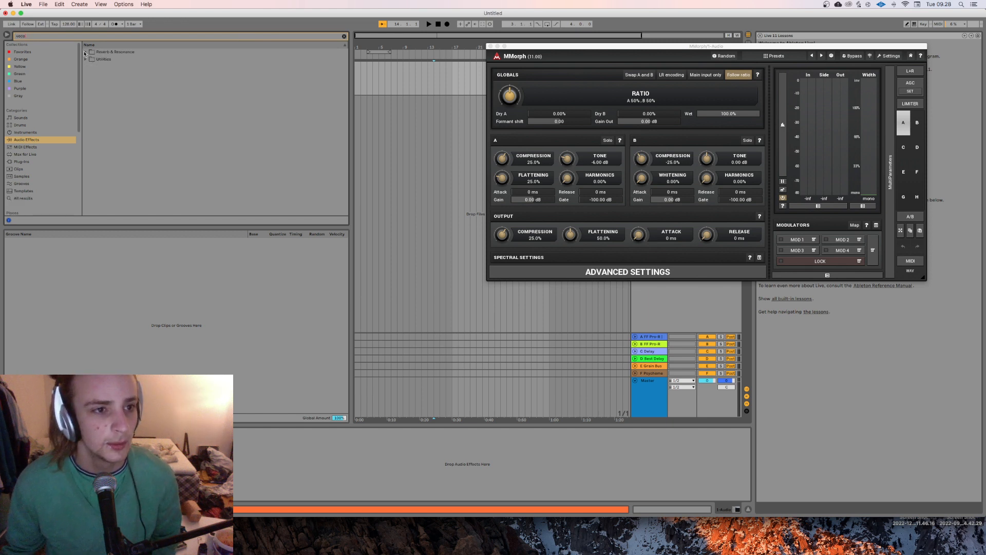
left_click(85, 52)
left_click_drag(106, 59, 249, 437)
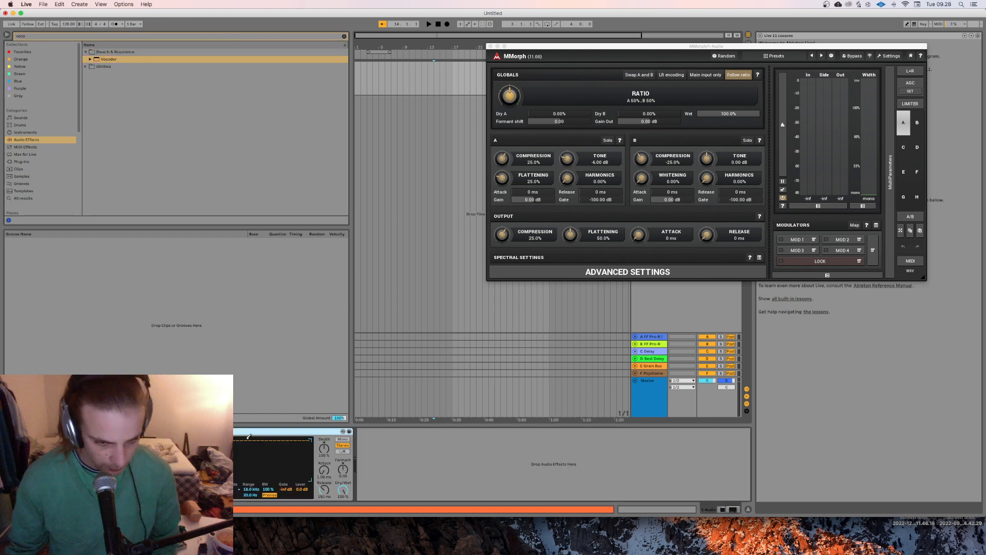
Step: Examine the Vocoder's band-count options and compare the device with the MMorph window
left_click(235, 494)
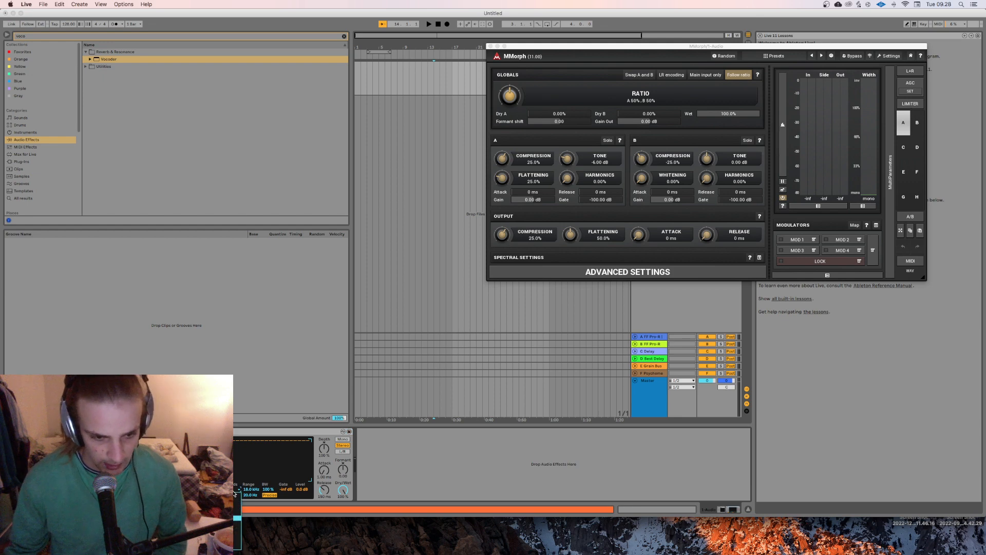
left_click(235, 542)
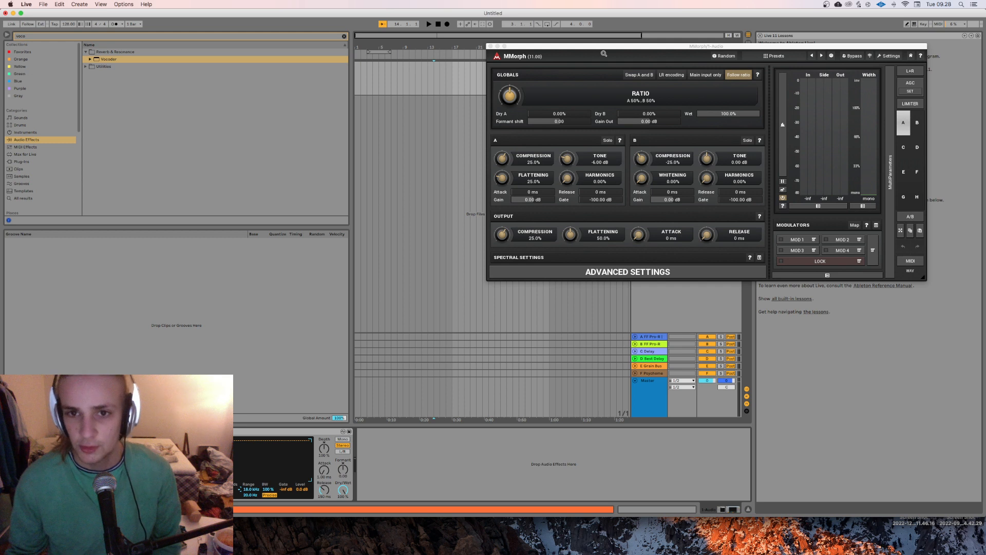
left_click(604, 53)
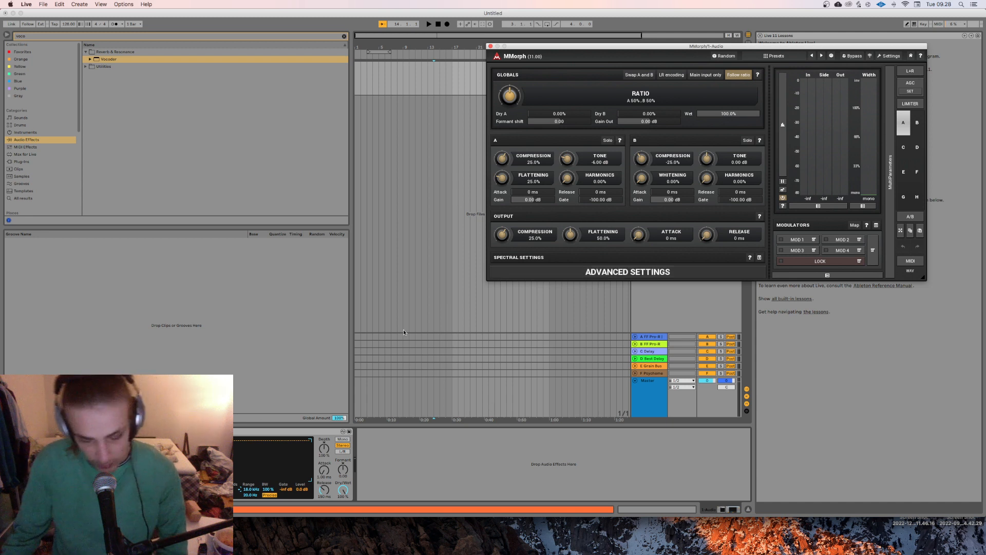
left_click(206, 462)
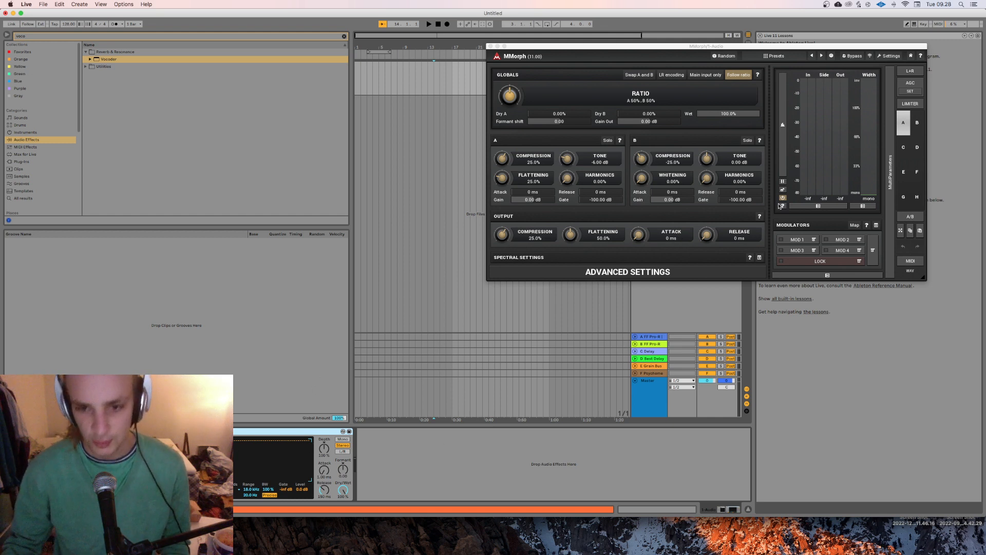
Step: Expand MMorph's spectral settings and view its available buffer sizes alongside the Vocoder's band options
left_click(581, 56)
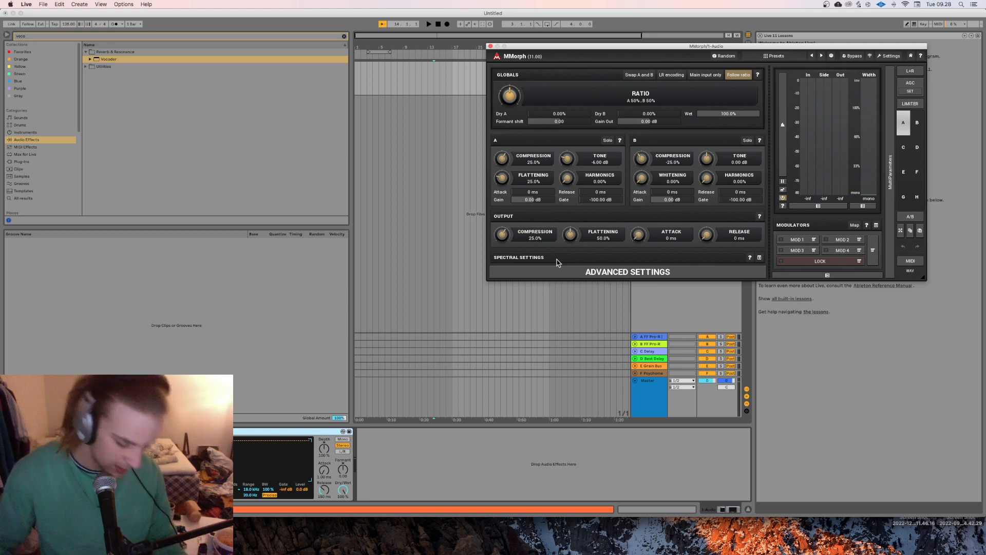
left_click(760, 258)
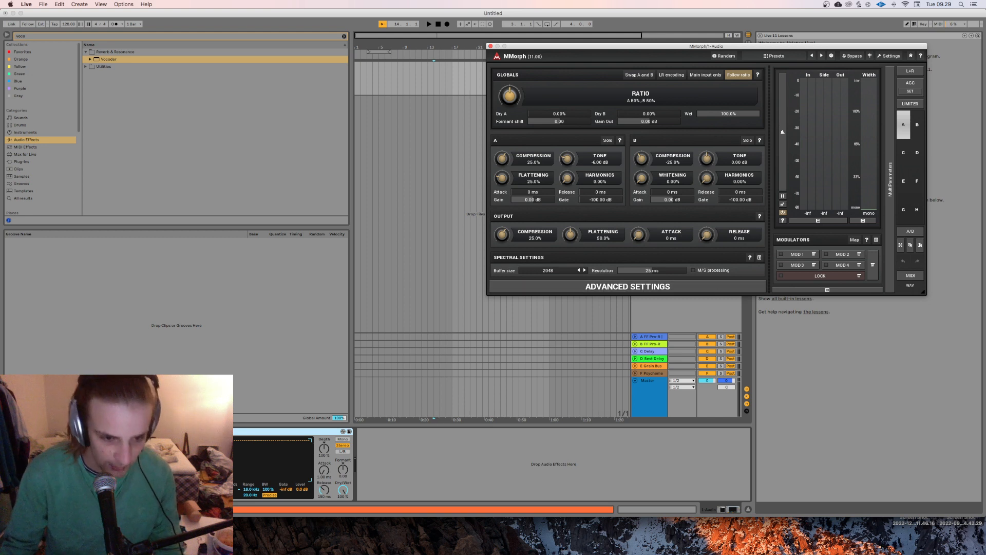
left_click(234, 490)
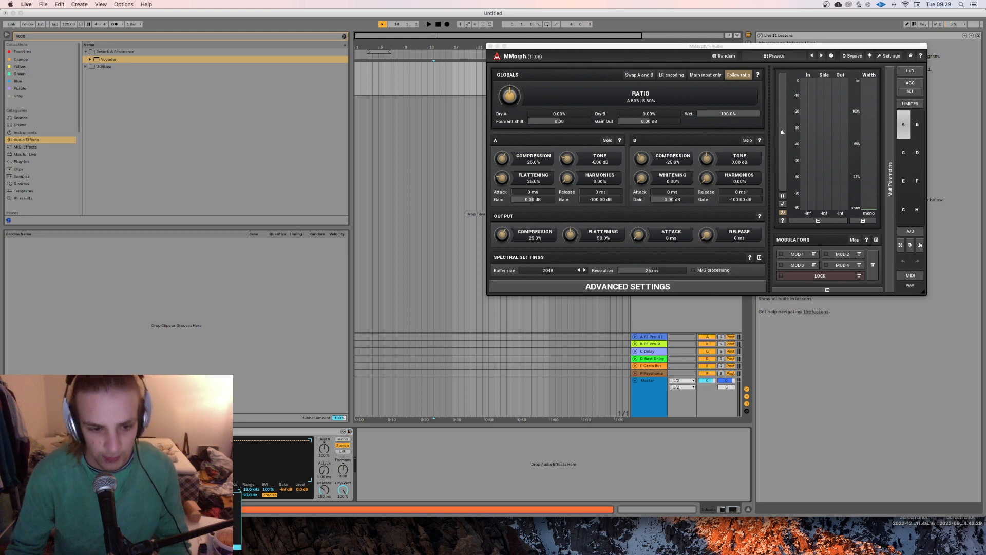
left_click(446, 475)
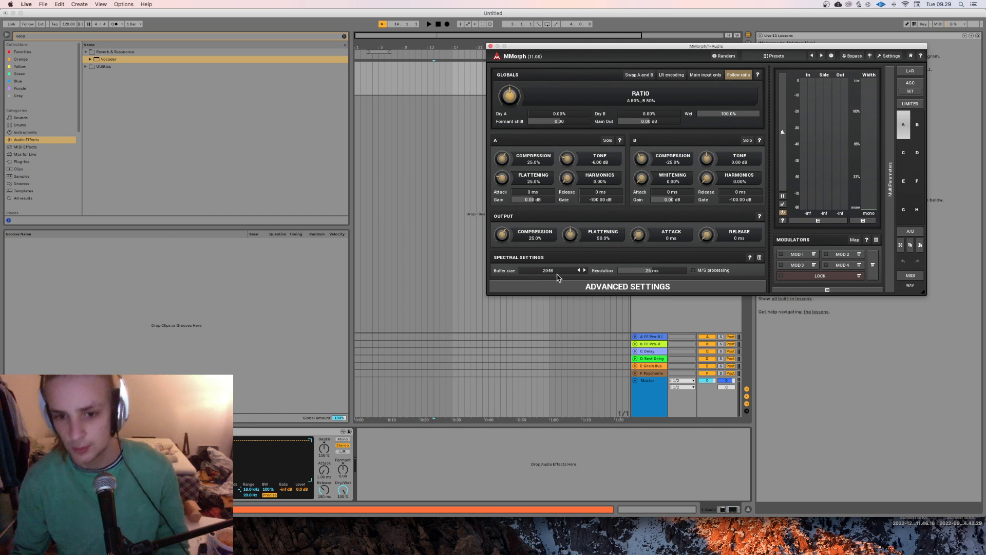
left_click(559, 273)
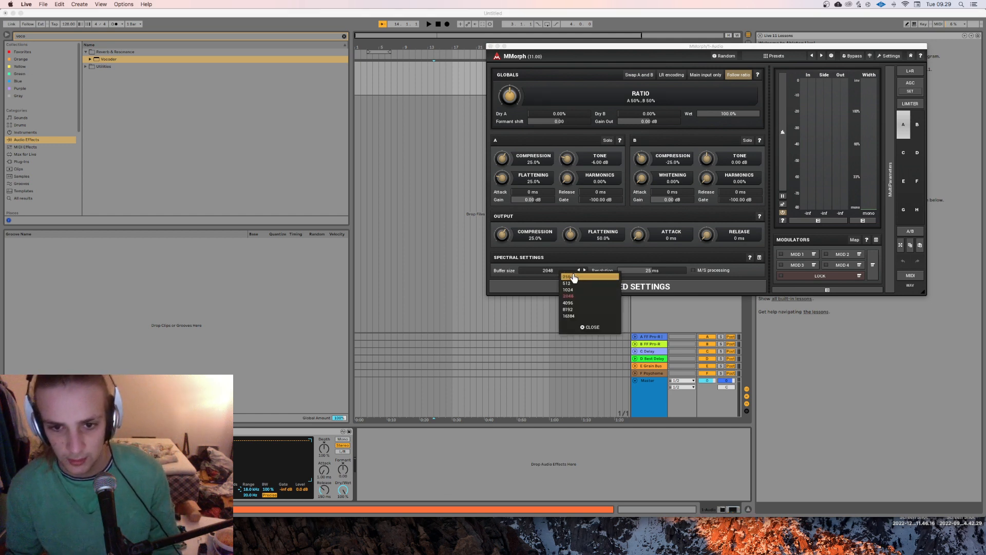
left_click(494, 417)
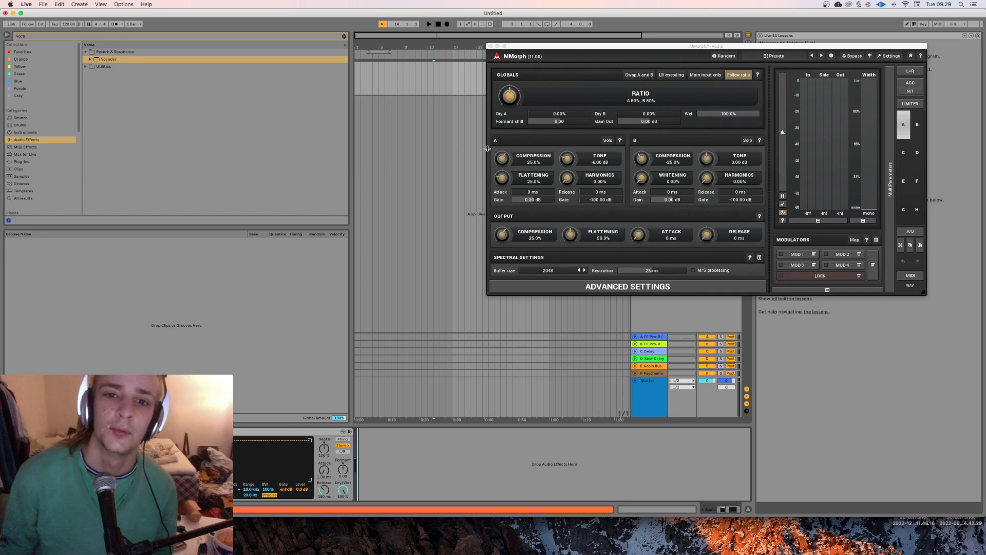
Step: Delete the Vocoder from the audio track
left_click(445, 147)
left_click(206, 431)
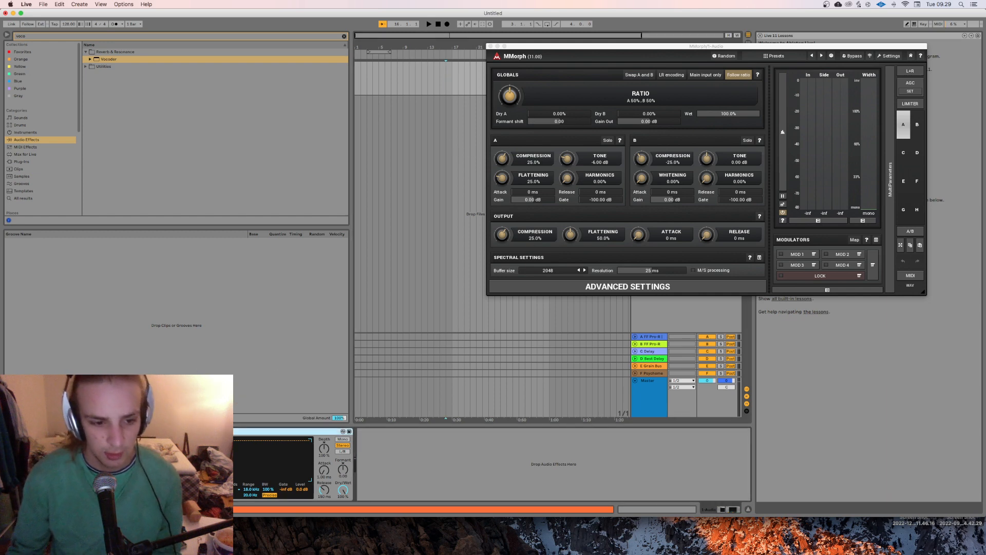
key("Delete")
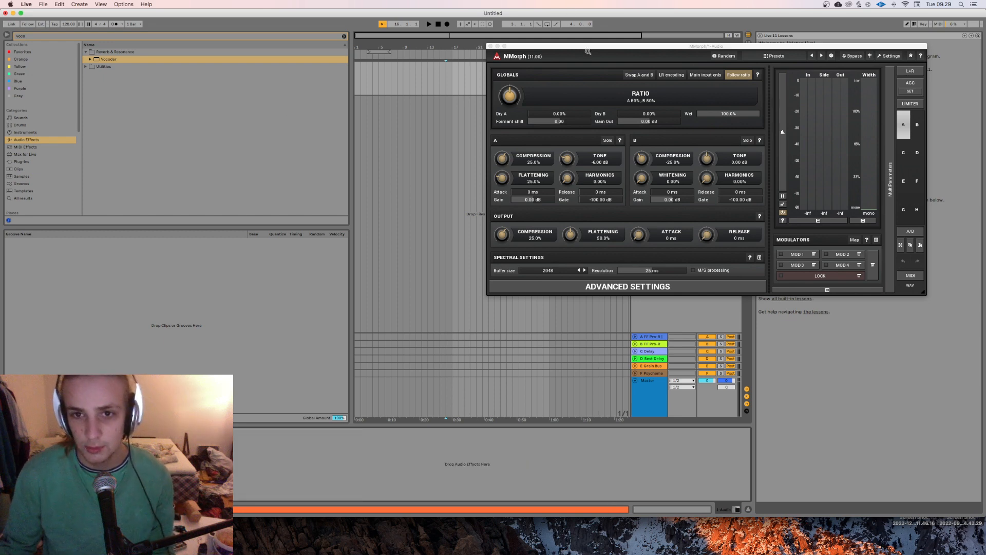
Step: Move the MMorph window off the audio track and close it
left_click_drag(568, 46, 459, 197)
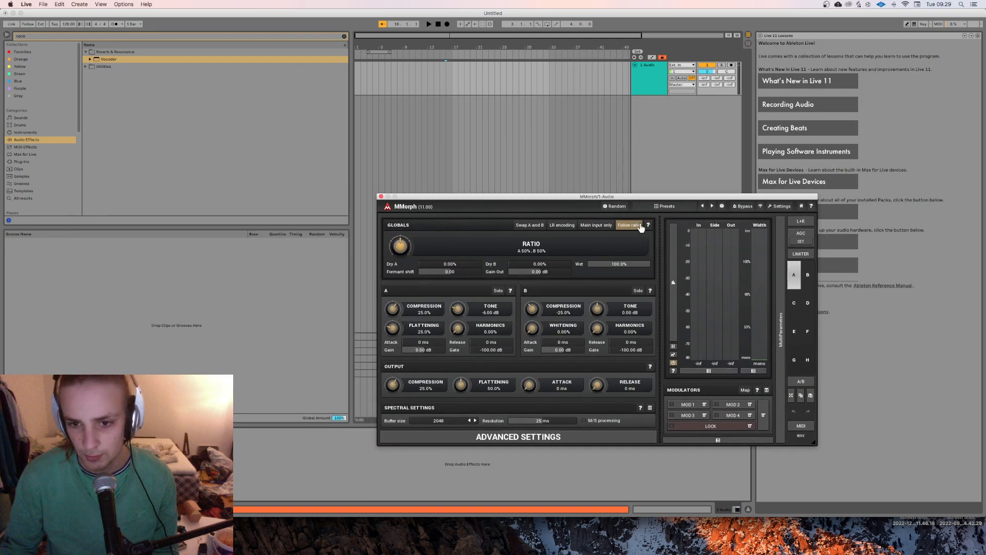
left_click(551, 129)
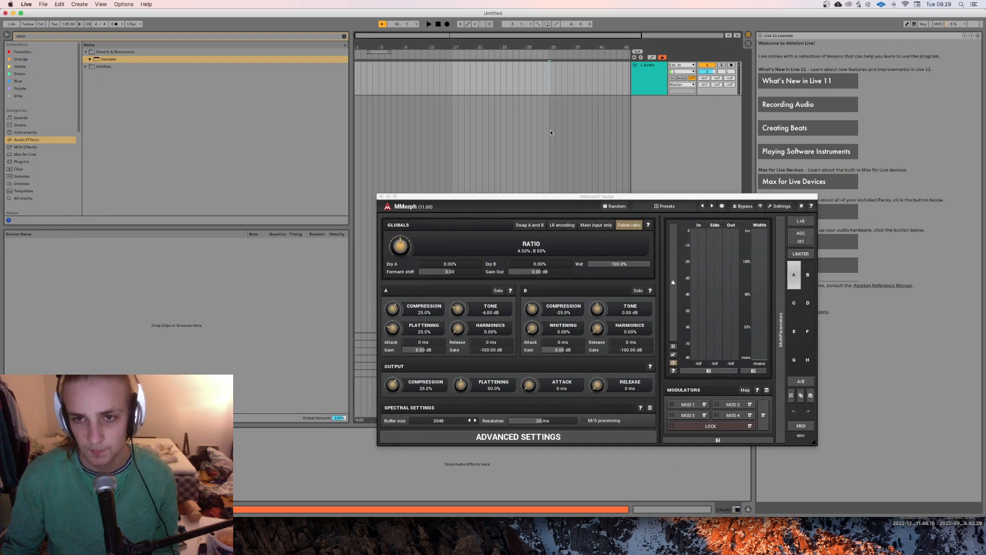
left_click(381, 197)
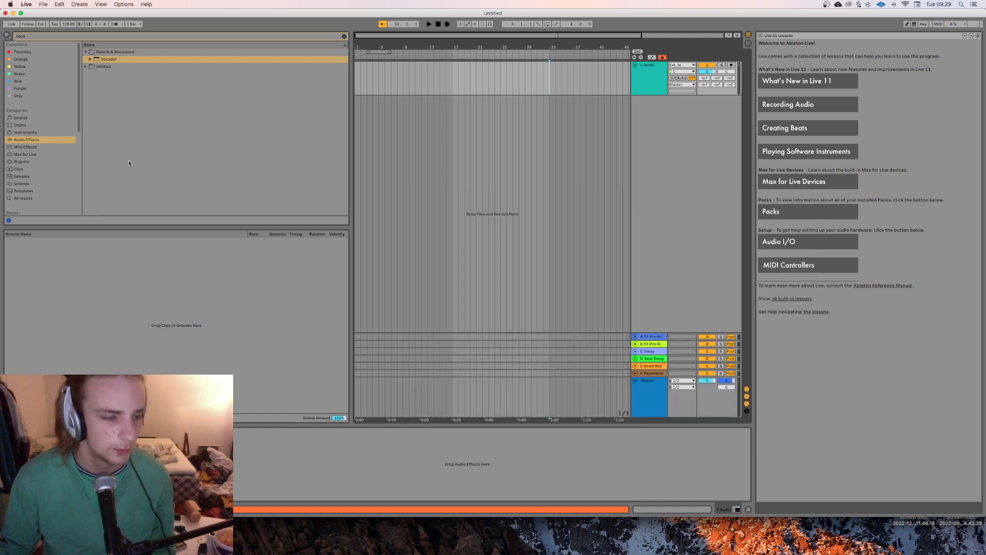
Step: Clear the Vocoder search and look for "loop" across all browser results
scroll(37, 138, "down", 5)
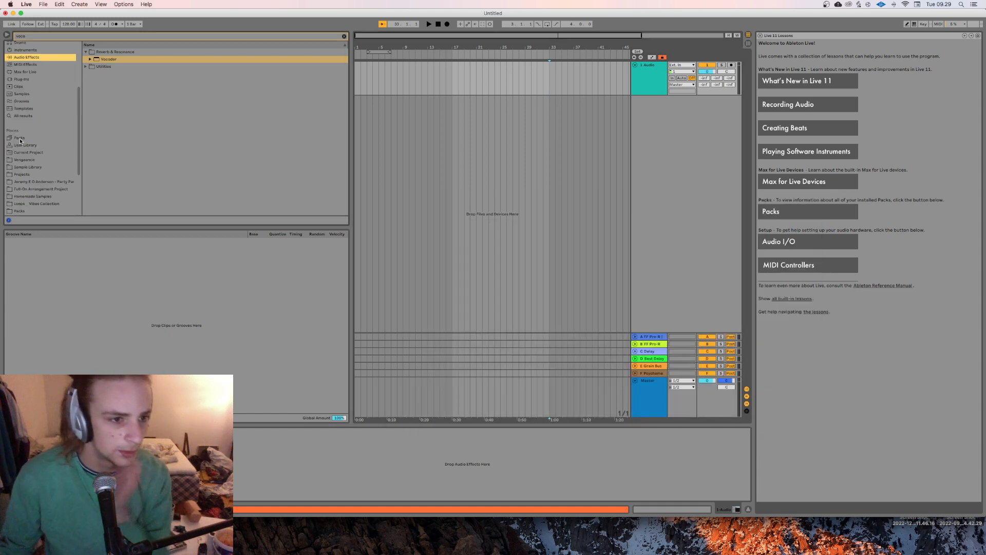
left_click(37, 136)
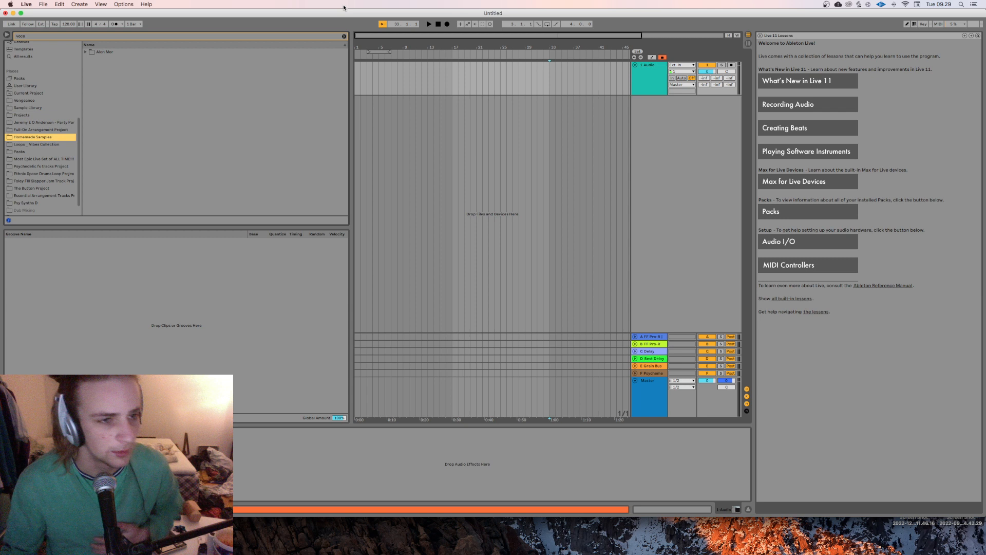
left_click(339, 37)
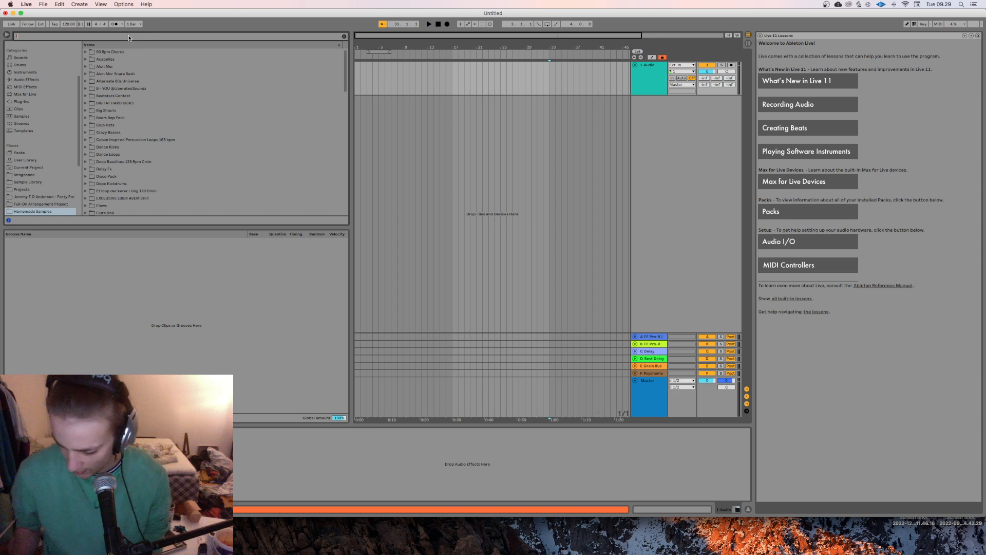
left_click(128, 37)
type("loop")
left_click(23, 131)
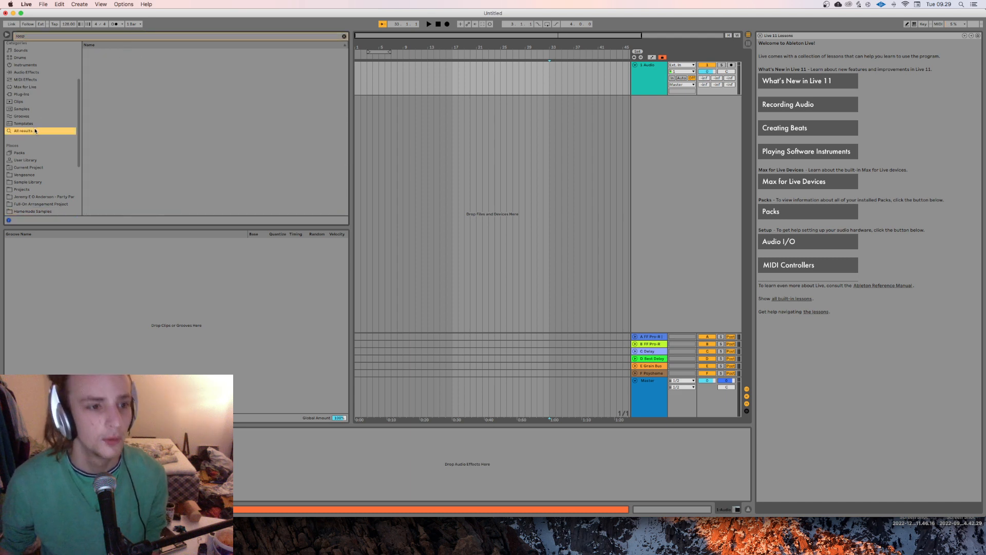
Step: Audition several loops in the search results, including a few of the Electro Loop files
left_click(174, 170)
scroll(174, 171, "down", 3)
left_click(173, 169)
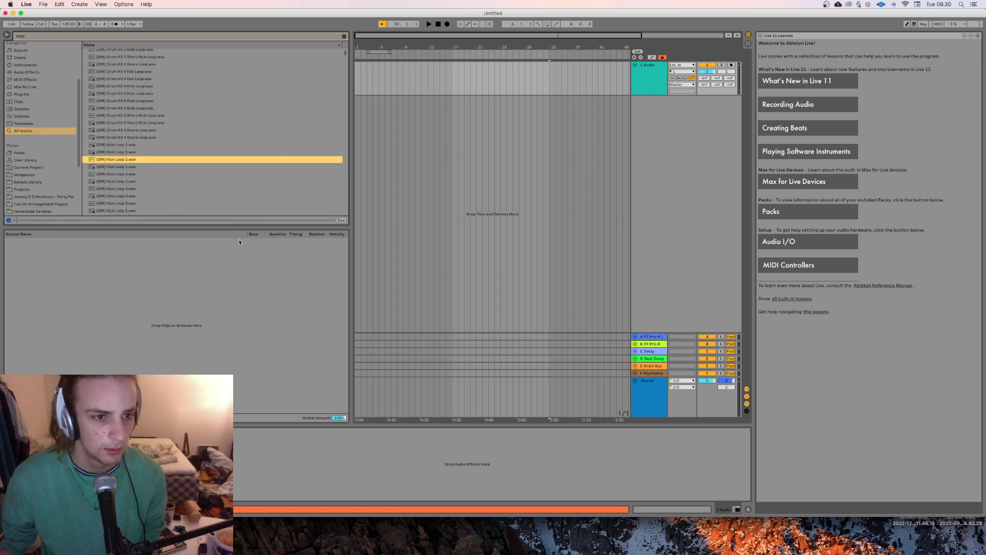
scroll(205, 177, "down", 10)
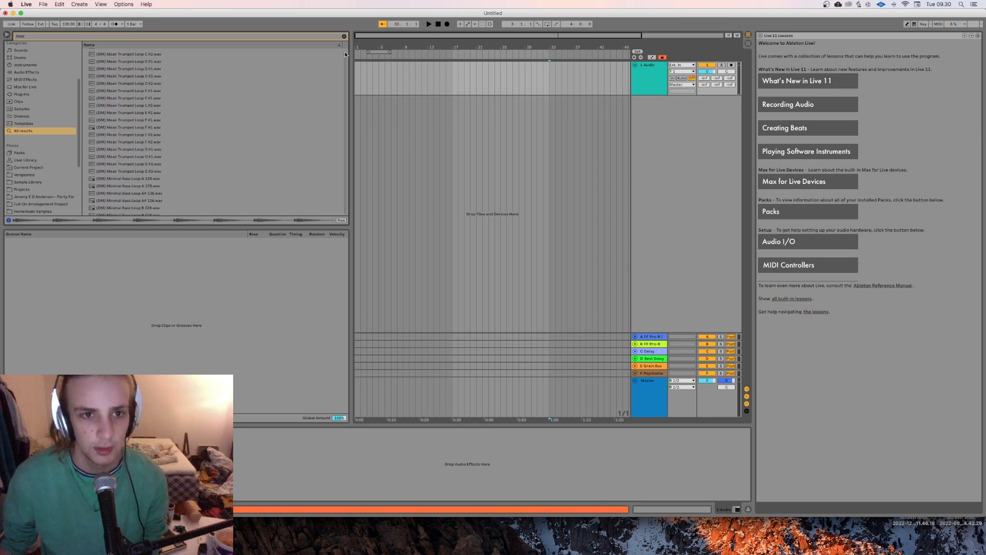
left_click_drag(345, 51, 340, 161)
left_click(224, 162)
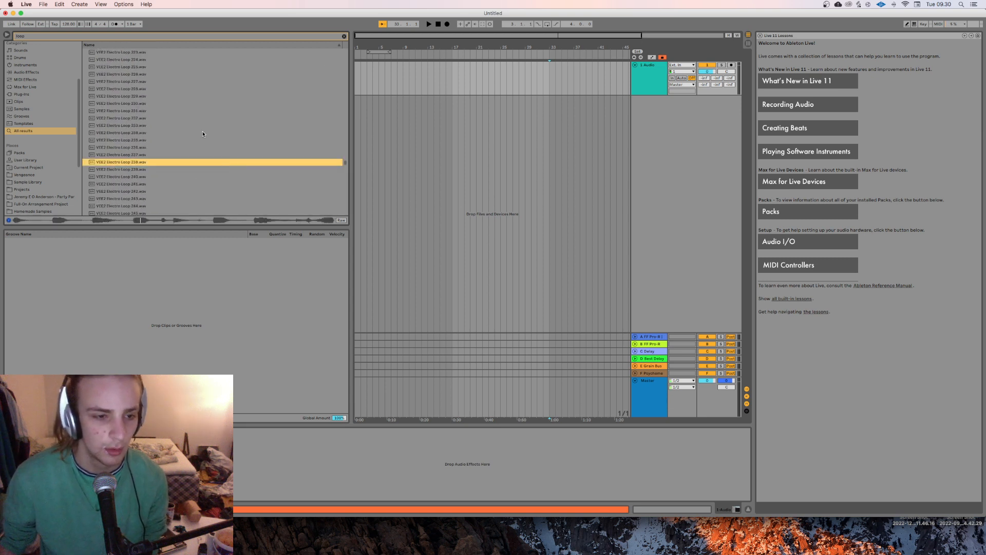
left_click(162, 109)
left_click(140, 118)
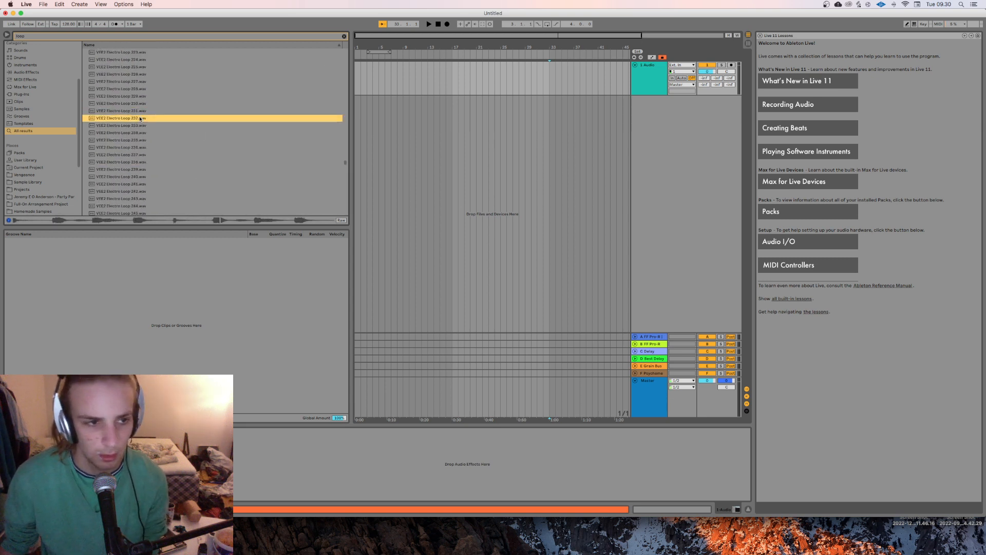
left_click(136, 155)
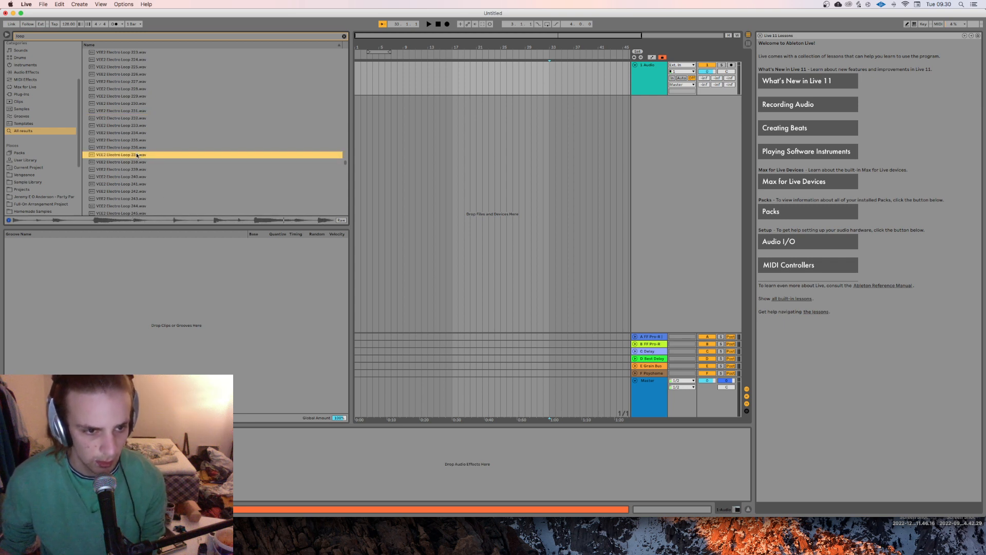
Step: Place VEE2 Electro Loop 237.wav at the start of the audio track and extend the clip to bar 17
left_click_drag(137, 156, 357, 87)
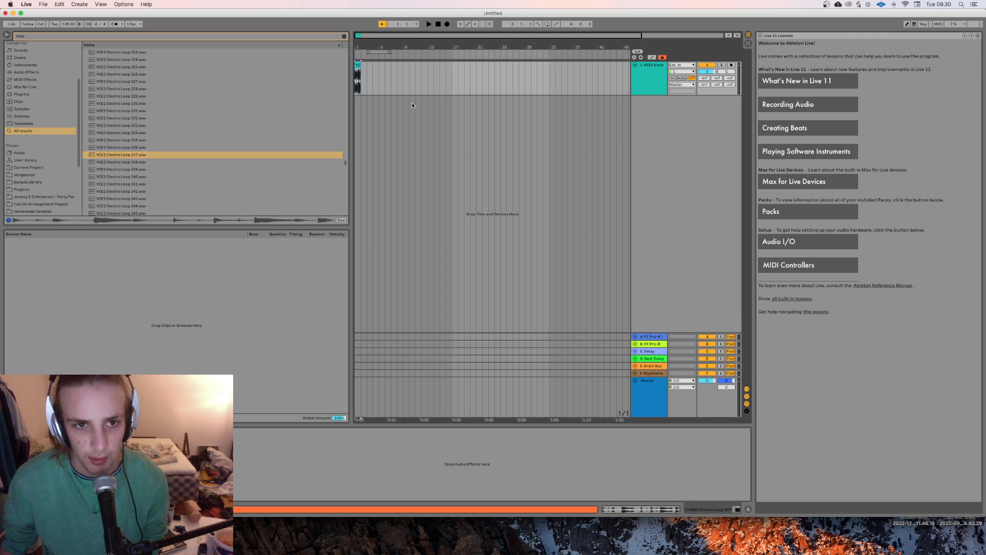
left_click(410, 83)
left_click(358, 65)
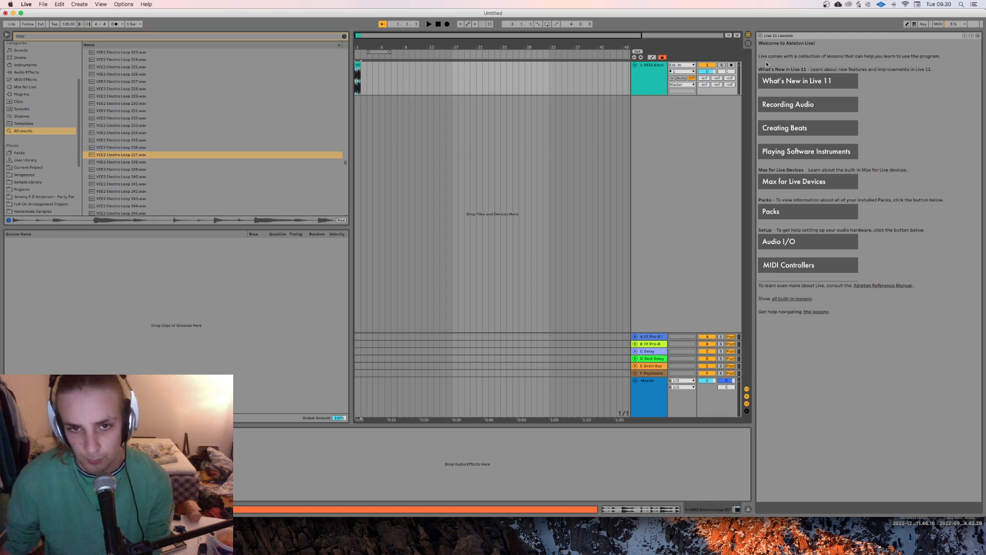
left_click_drag(360, 65, 452, 72)
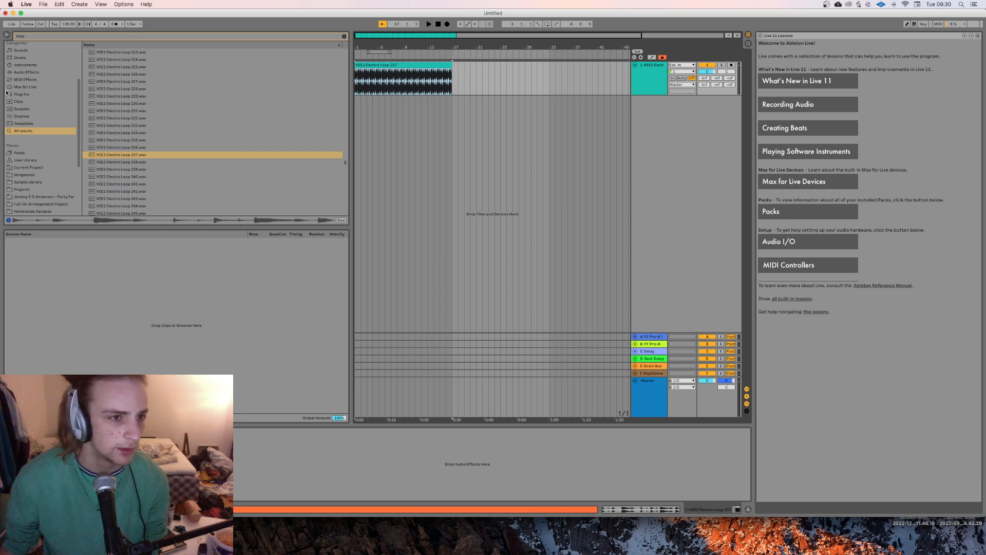
Step: Search the plug-ins for "loo" and load the Looperator VST onto the electro loop track
left_click(22, 94)
left_click(344, 36)
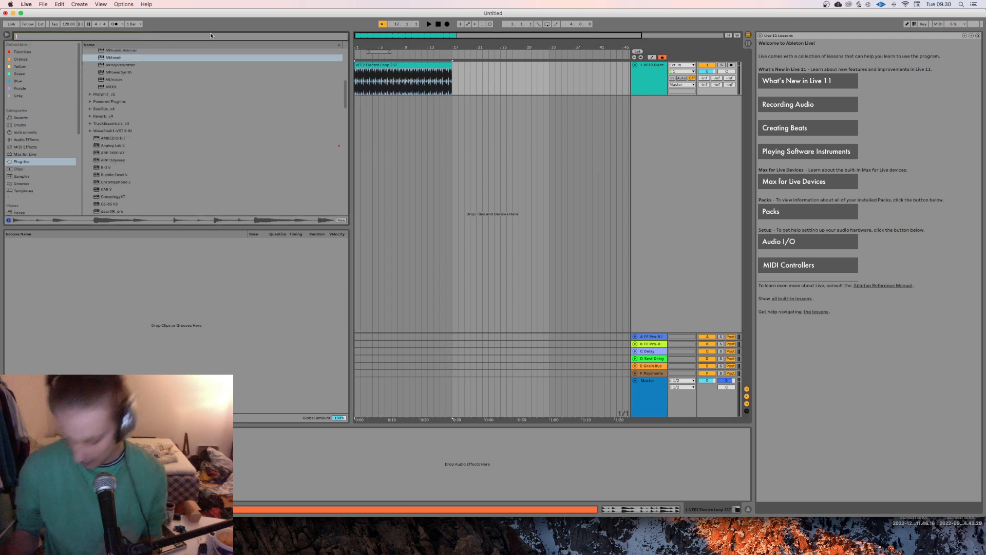
left_click(211, 36)
type("loo")
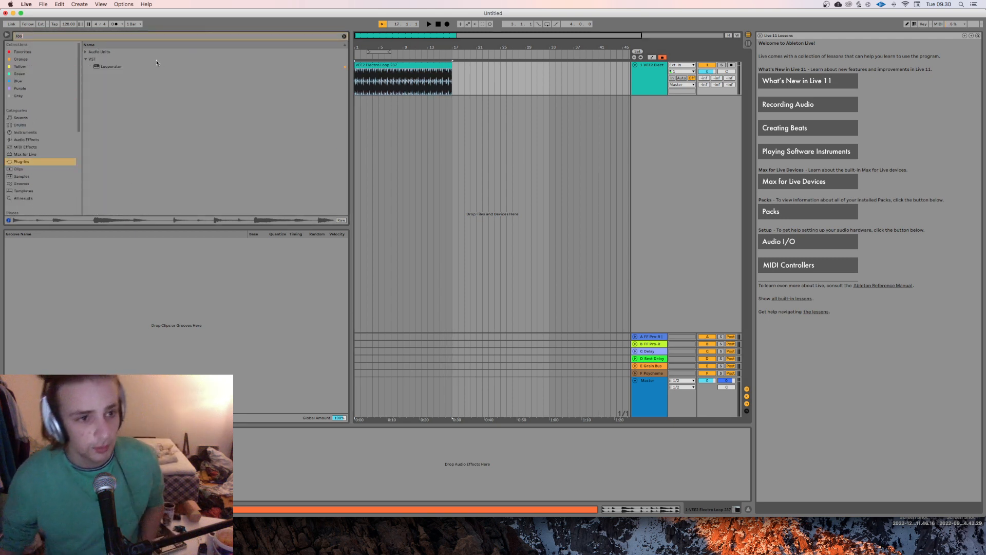
key("Down")
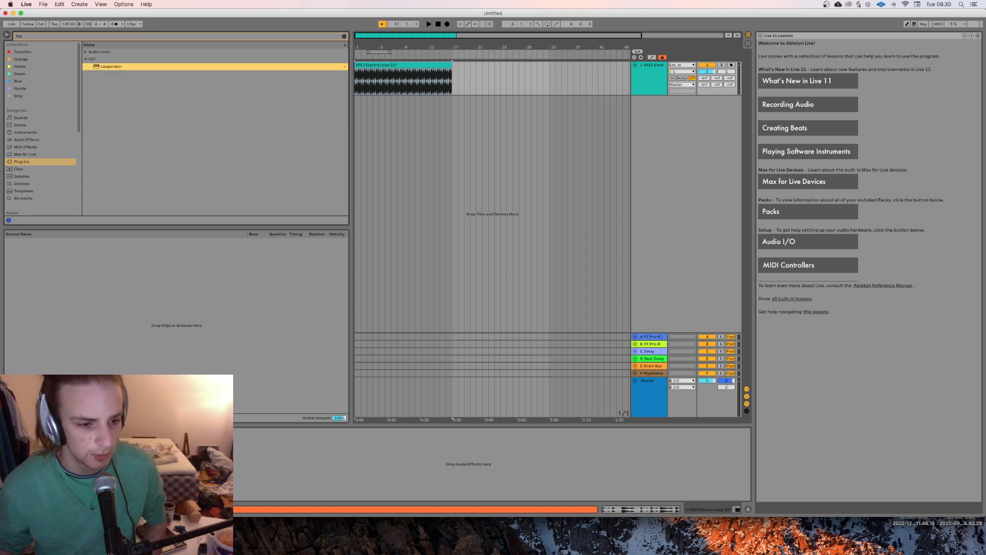
key("Return")
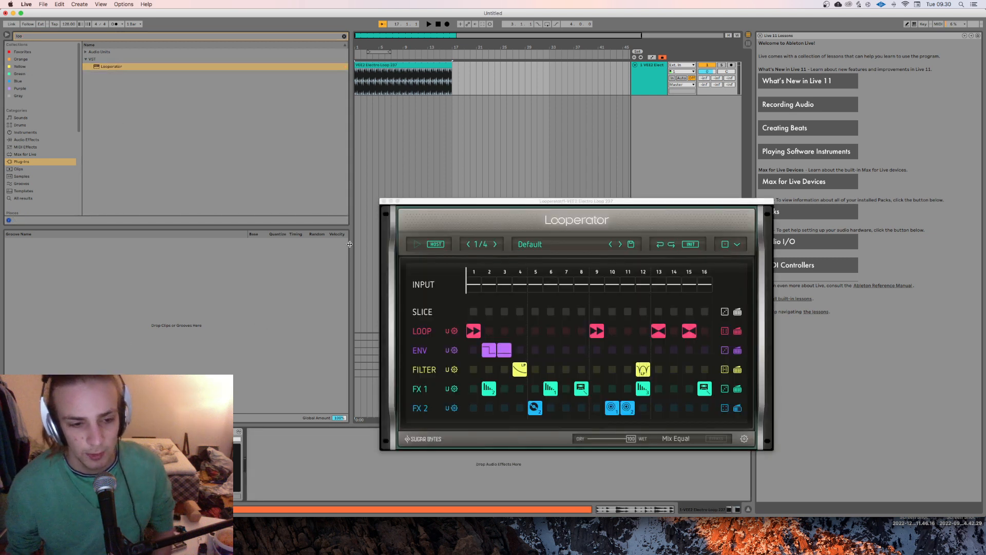
Step: Initialize all of Looperator's lanes to clear the default pattern
left_click(690, 244)
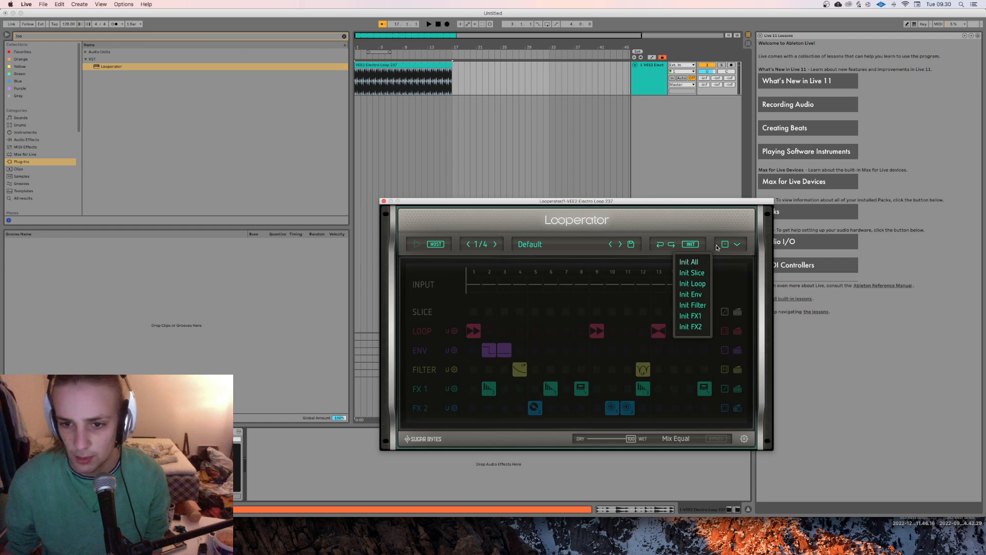
left_click(544, 252)
left_click(690, 245)
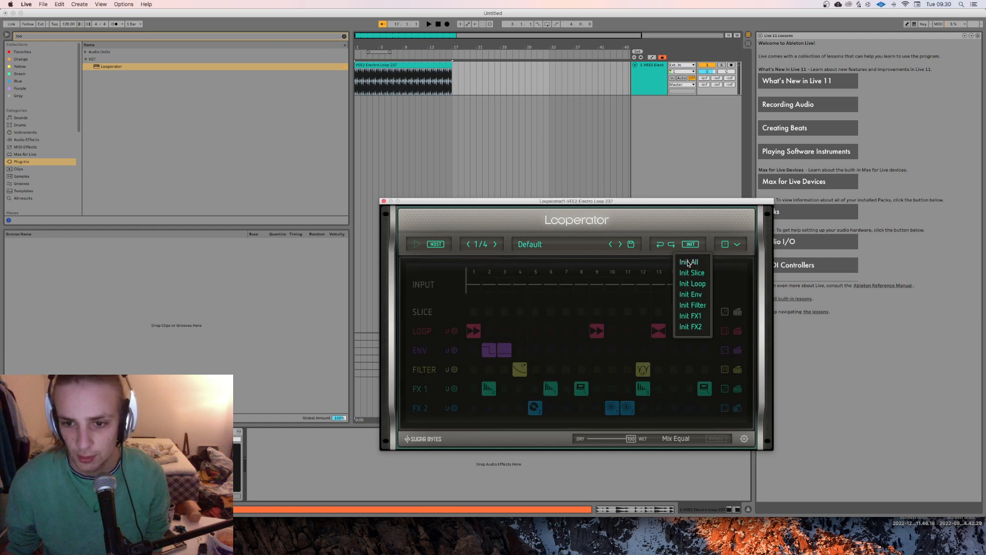
left_click(689, 262)
Step: Assign random loop effects to steps 13 through 16 of Looperator's Loop lane
left_click(662, 335)
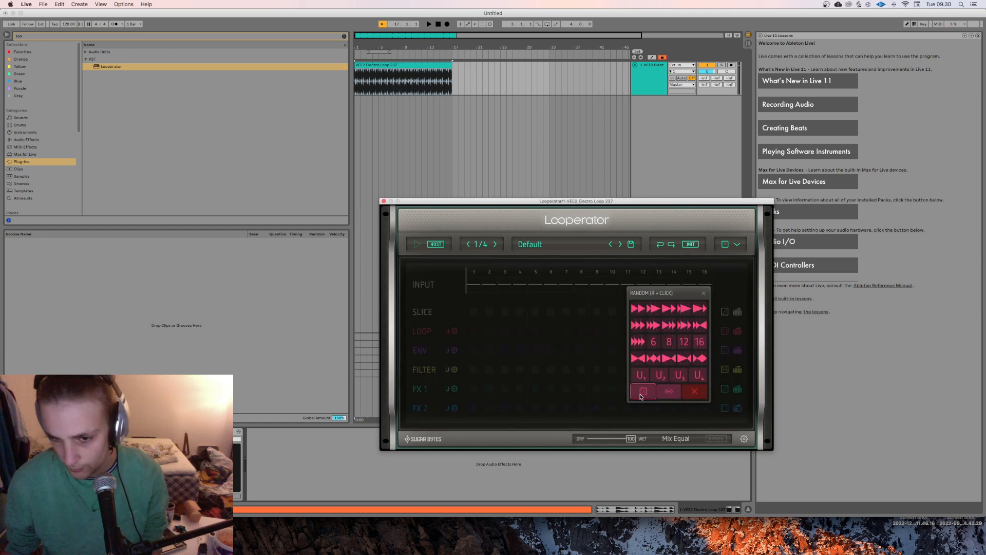
left_click(642, 394)
left_click_drag(662, 330, 705, 331)
Step: Set Looperator's step length to 1/2 and play the track
left_click(485, 244)
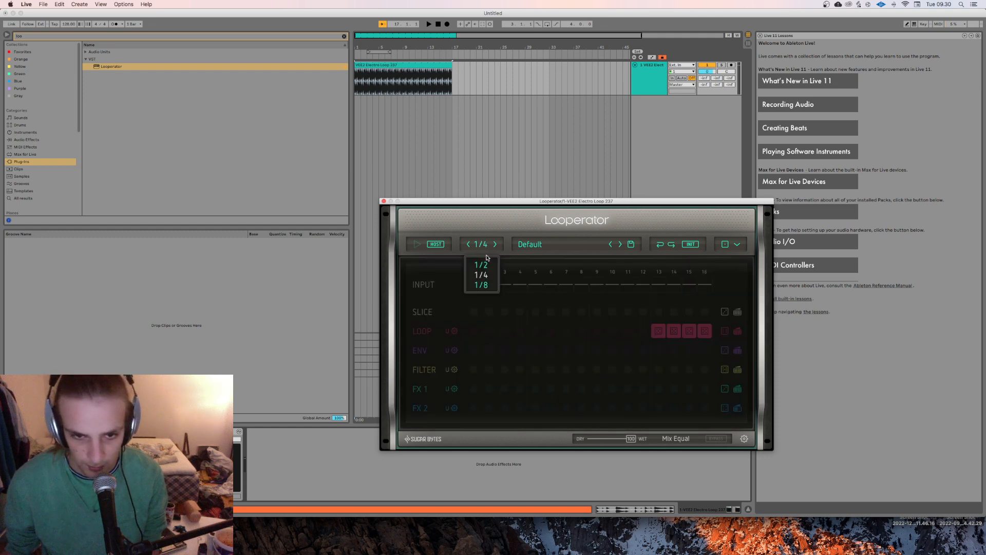
left_click(489, 266)
key("space")
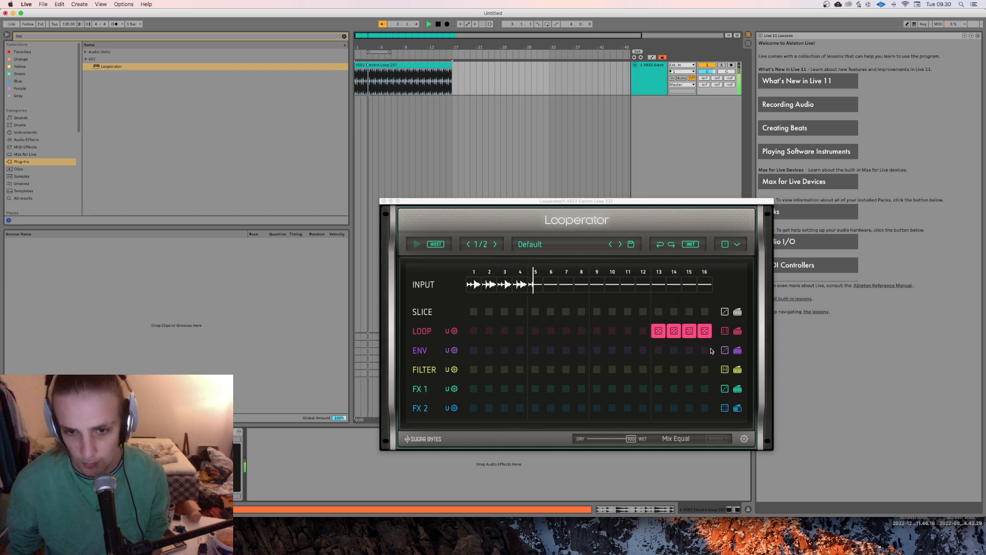
Step: Add a random loop effect to step 8 of the Loop lane and remove those on steps 13 and 14
left_click(583, 332)
left_click(549, 385)
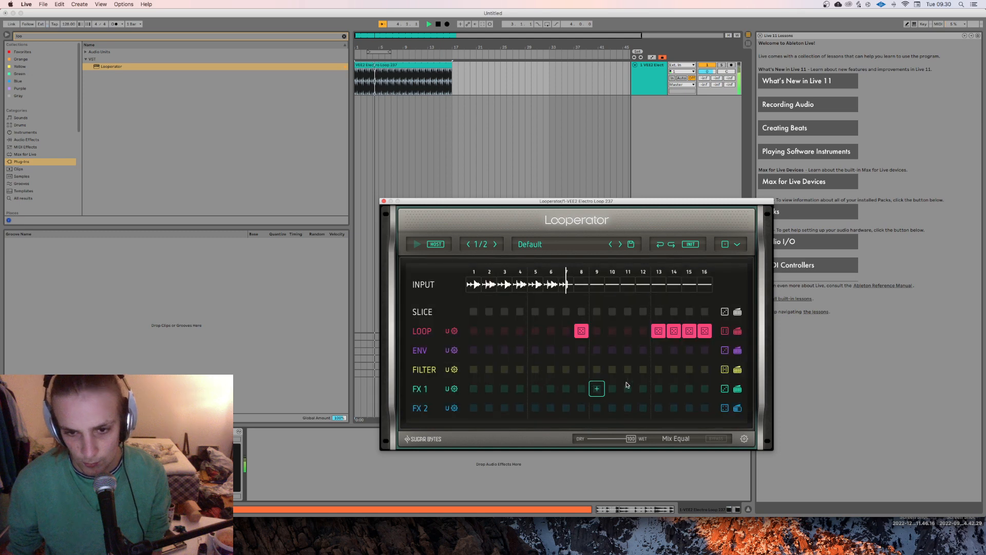
right_click(657, 337)
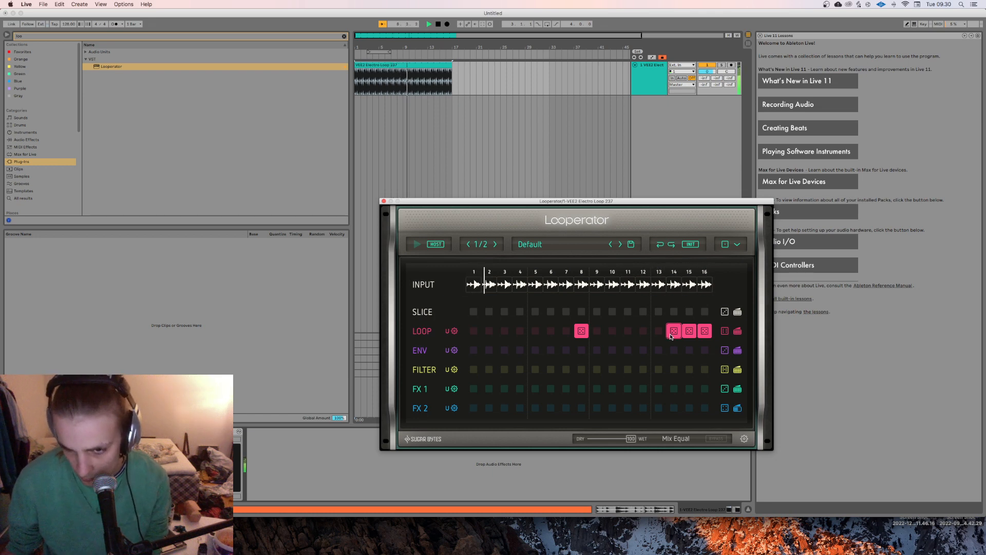
left_click(671, 334)
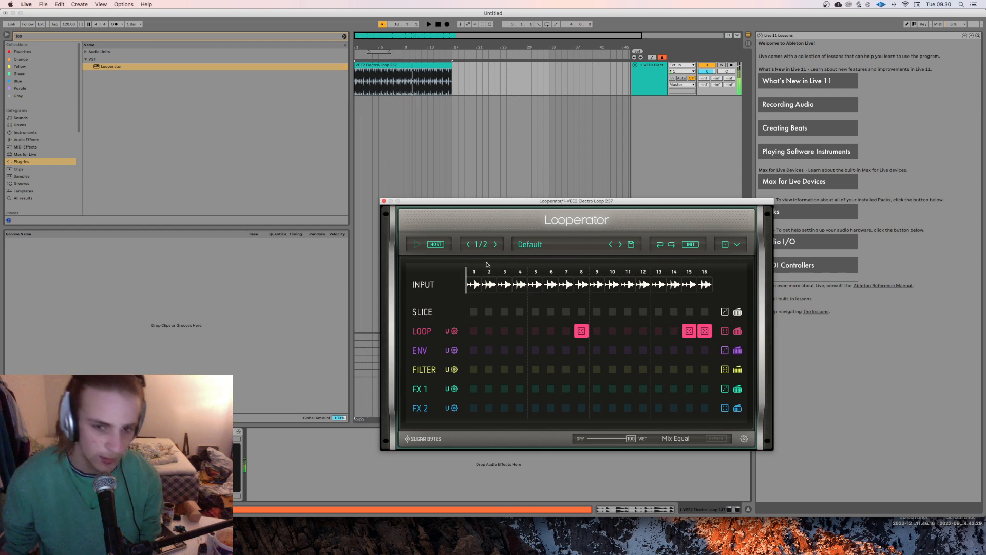
left_click(384, 201)
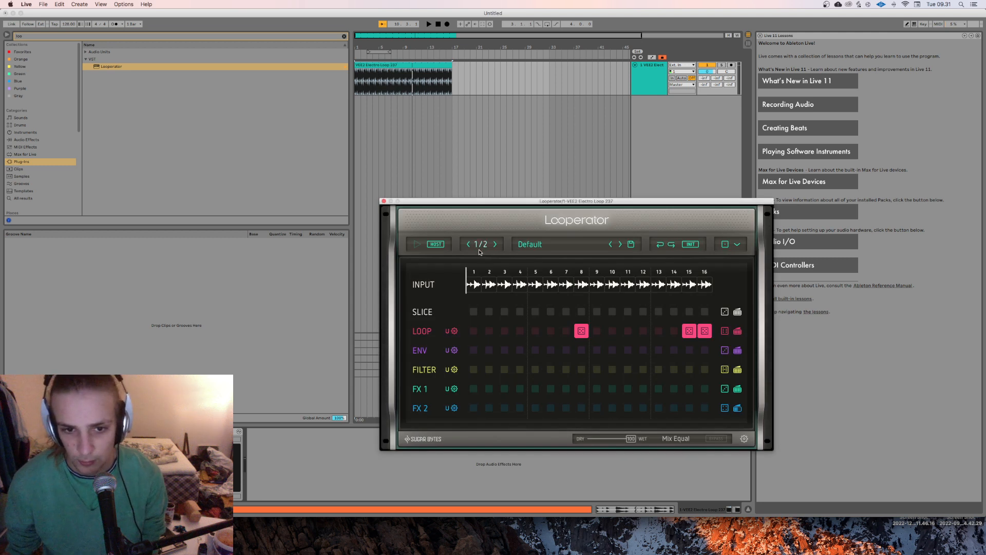
Step: Set Looperator's step length to 1/8 and play the track from the start
left_click(483, 244)
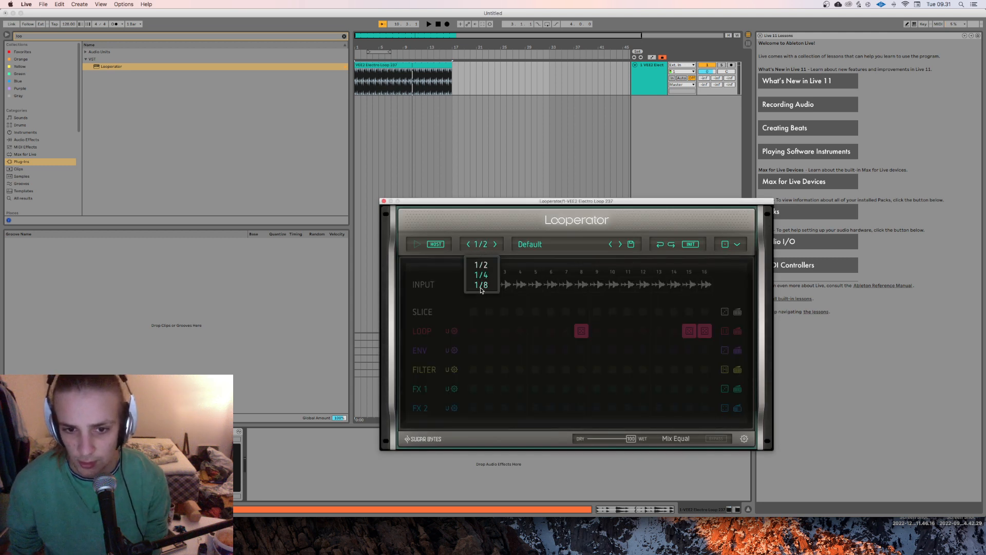
left_click(482, 285)
key("space")
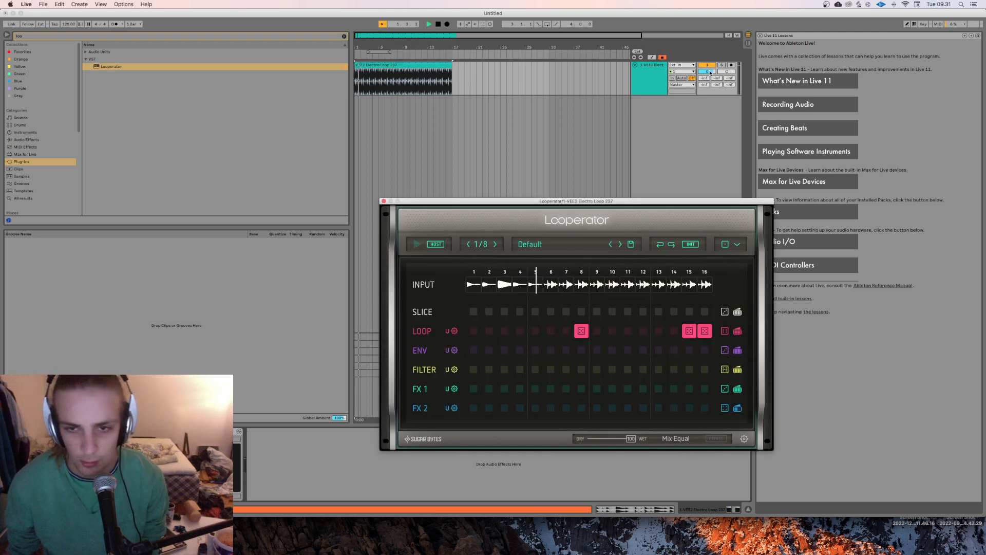
key("space")
key("space")
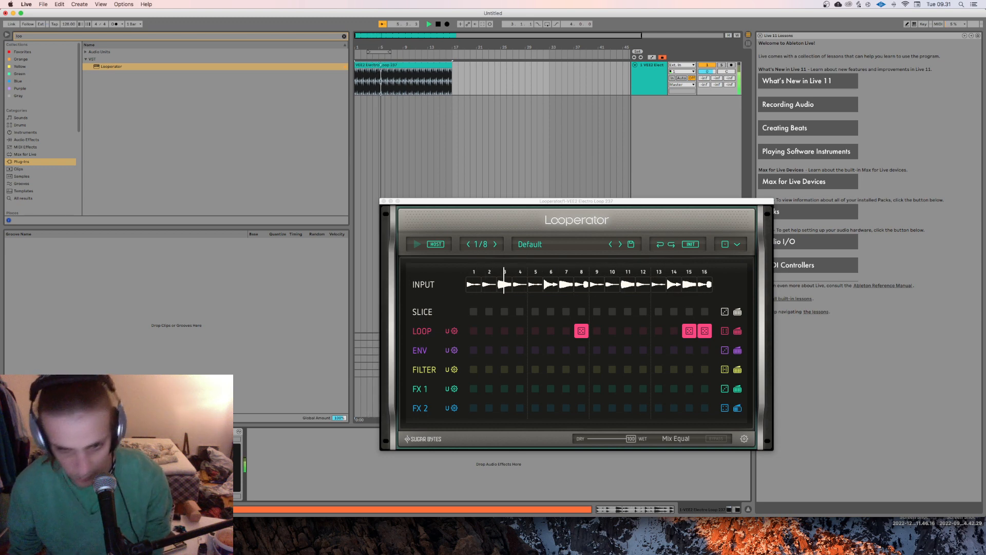
Step: Put a random loop effect on step 13 of the Loop lane and tie it through step 16
left_click(652, 333)
left_click(653, 333)
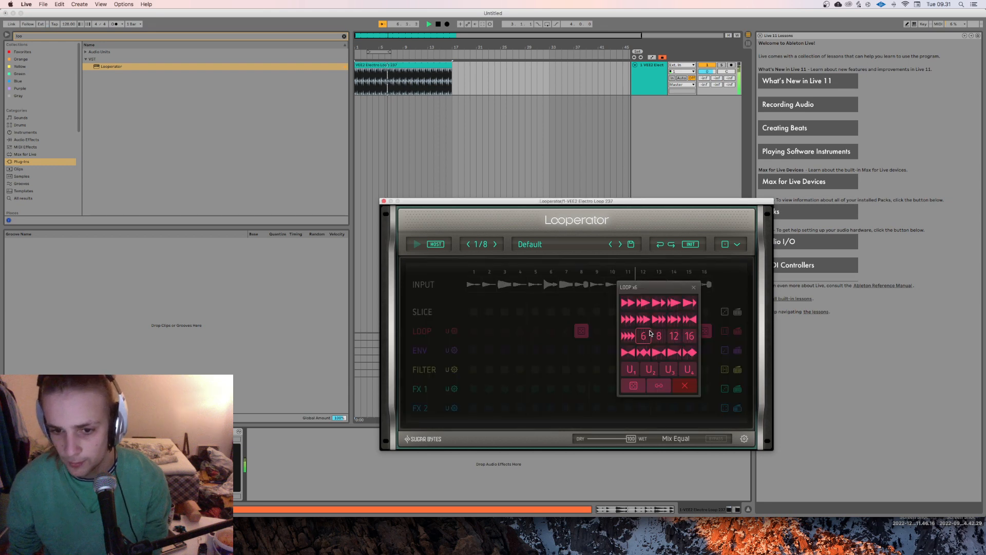
left_click(632, 390)
left_click_drag(659, 332, 705, 332)
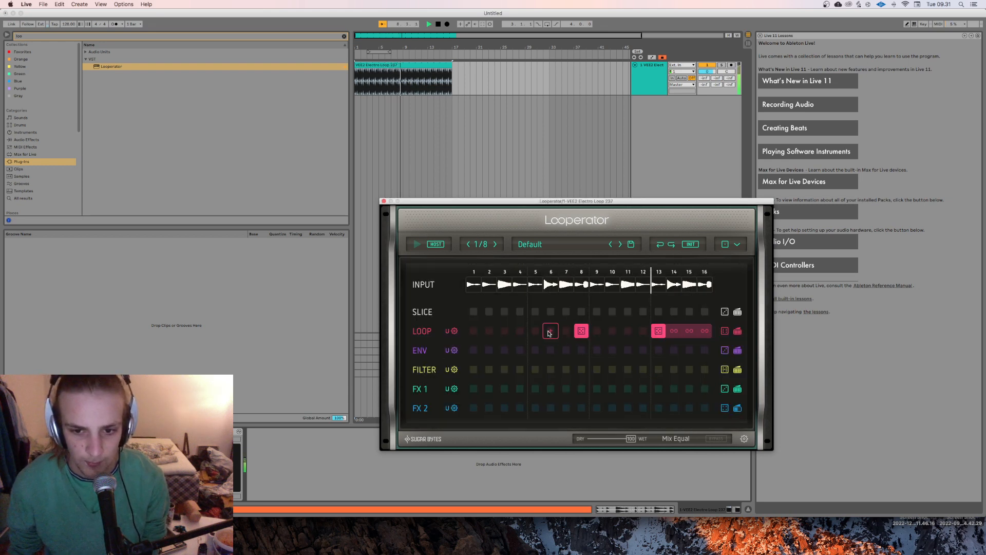
Step: Put a random loop effect on step 7 of the Loop lane and tie it through step 8
left_click(535, 331)
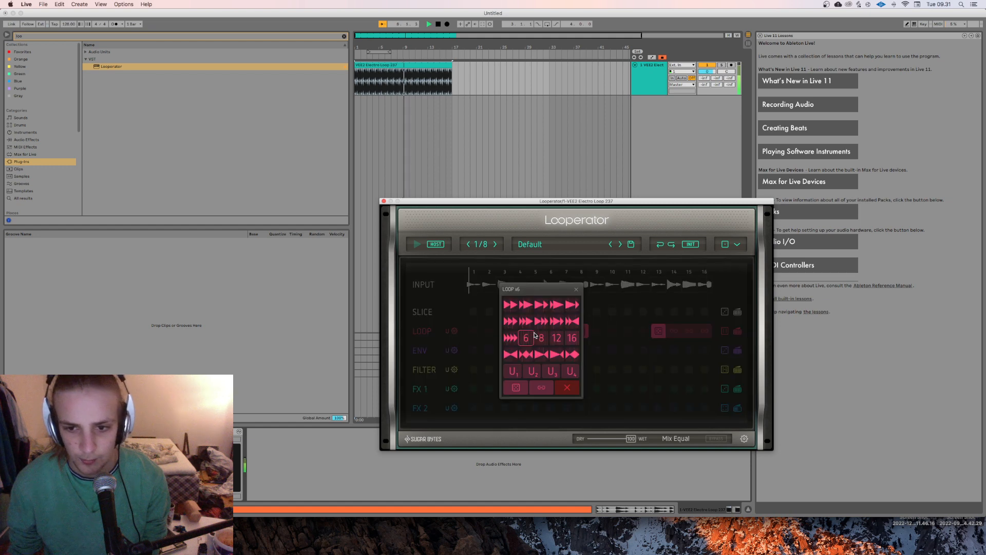
left_click(577, 290)
left_click(571, 335)
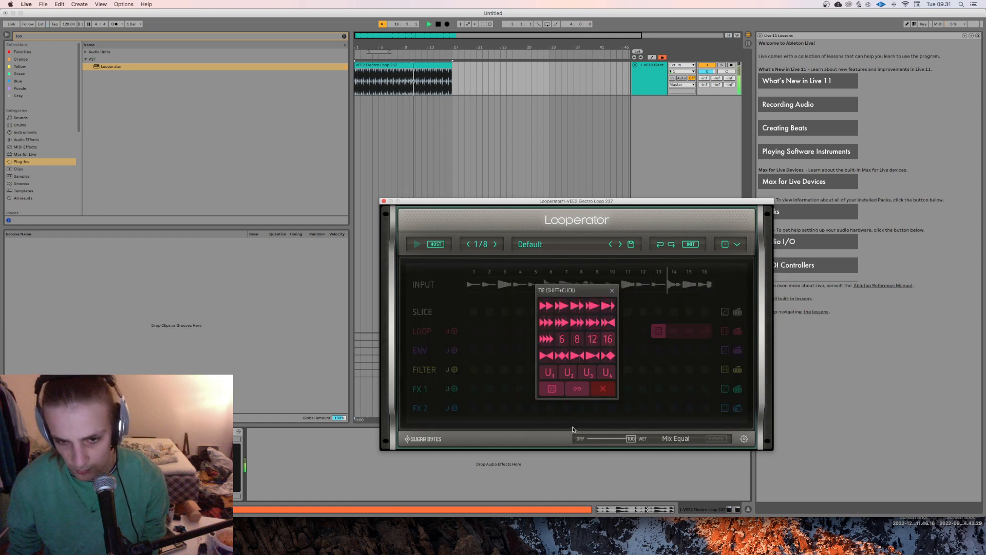
left_click(551, 401)
left_click(587, 335)
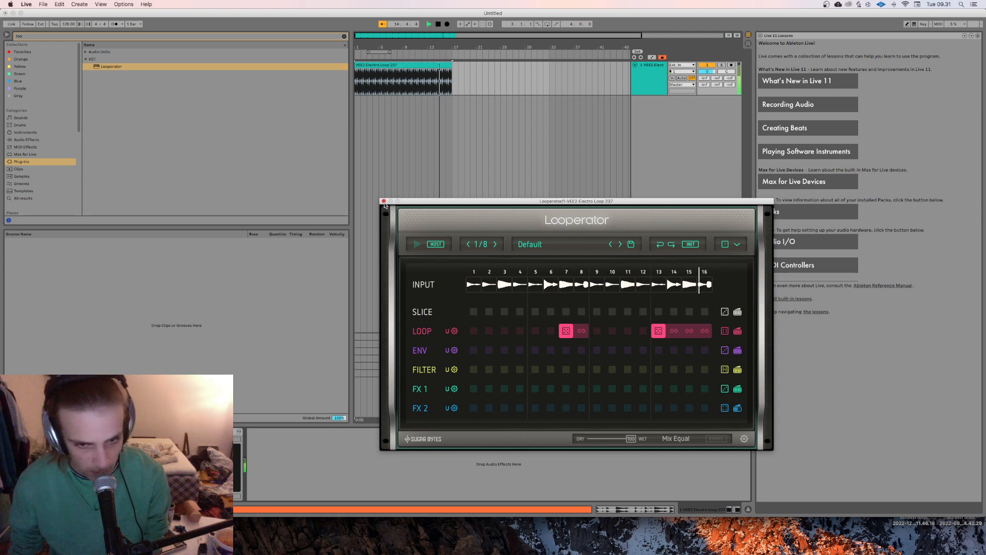
Step: Fill all 16 steps of Looperator's Slice lane with random slices
left_click(472, 312)
left_click(448, 343)
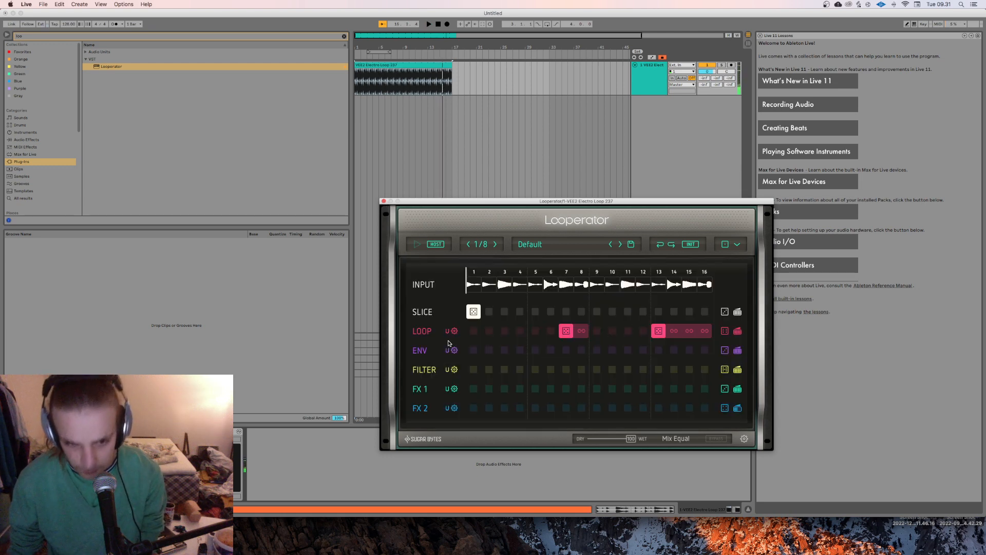
left_click_drag(469, 312, 712, 312)
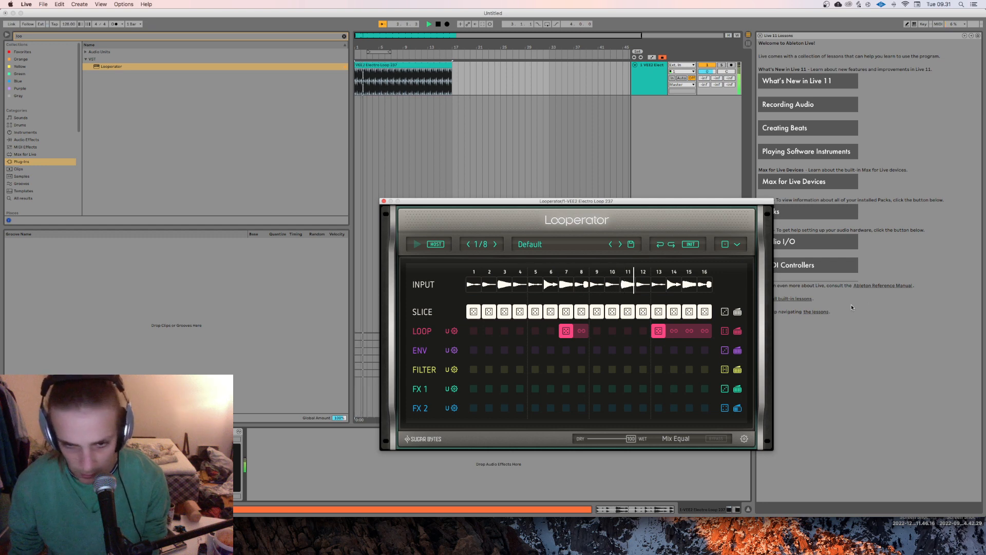
Step: Close the Looperator window and set the project tempo to 150 BPM
left_click(384, 200)
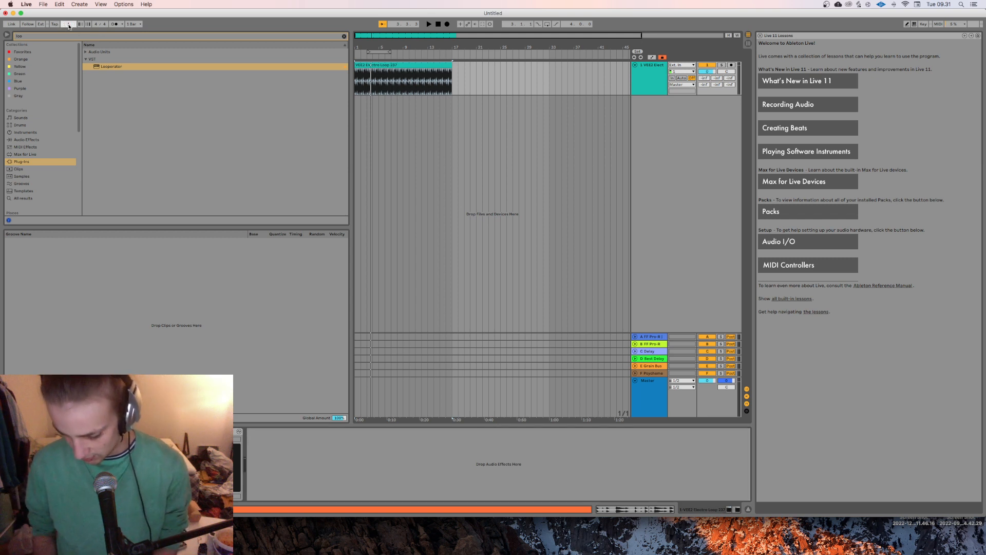
key("Return")
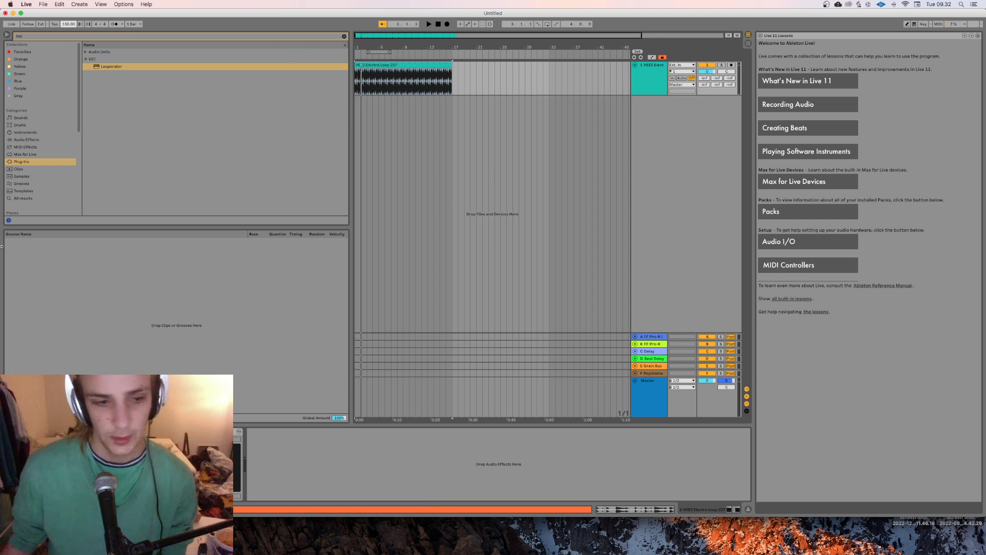
Step: Clear the browser's plug-in search and show the contents of the Homemade Samples folder
scroll(75, 94, "down", 3)
left_click(344, 38)
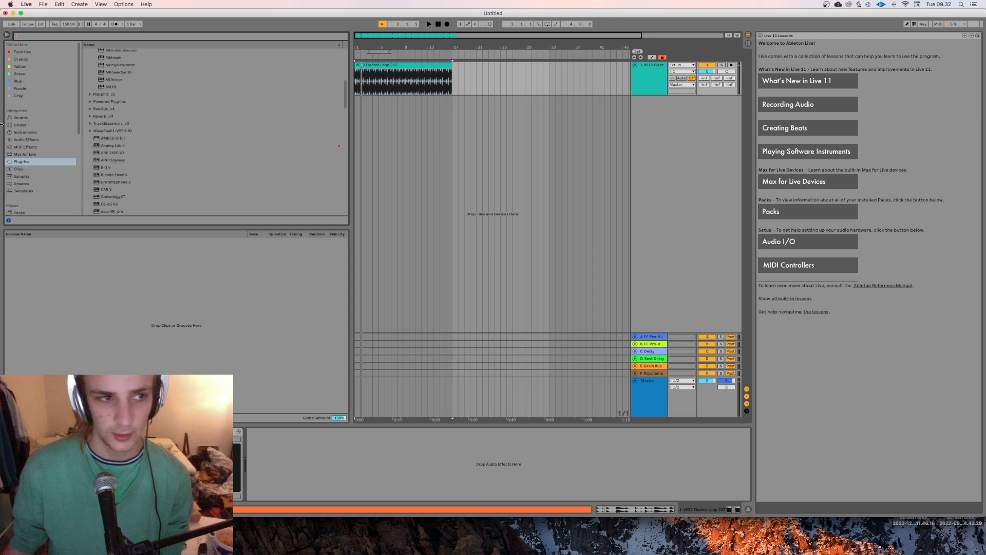
scroll(44, 145, "down", 5)
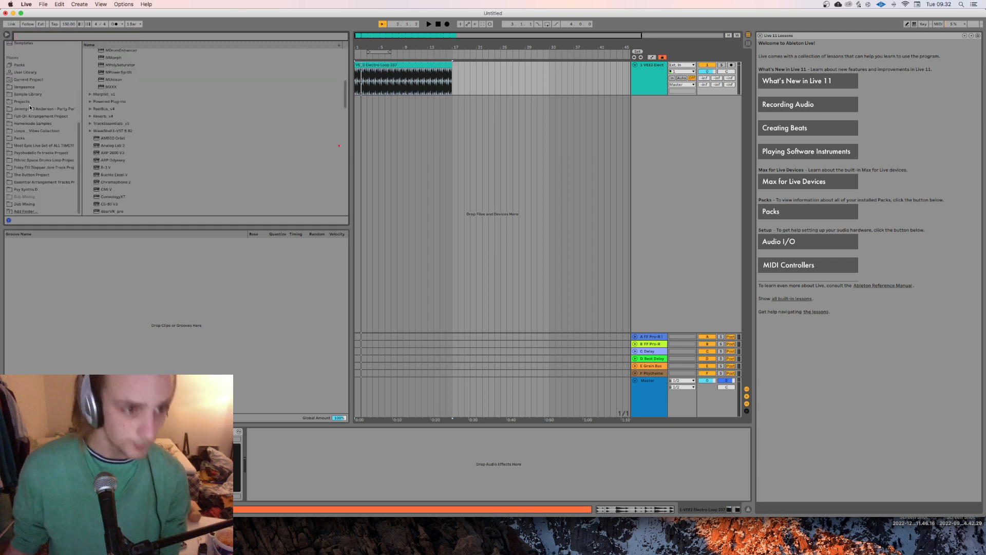
left_click(29, 95)
left_click(86, 67)
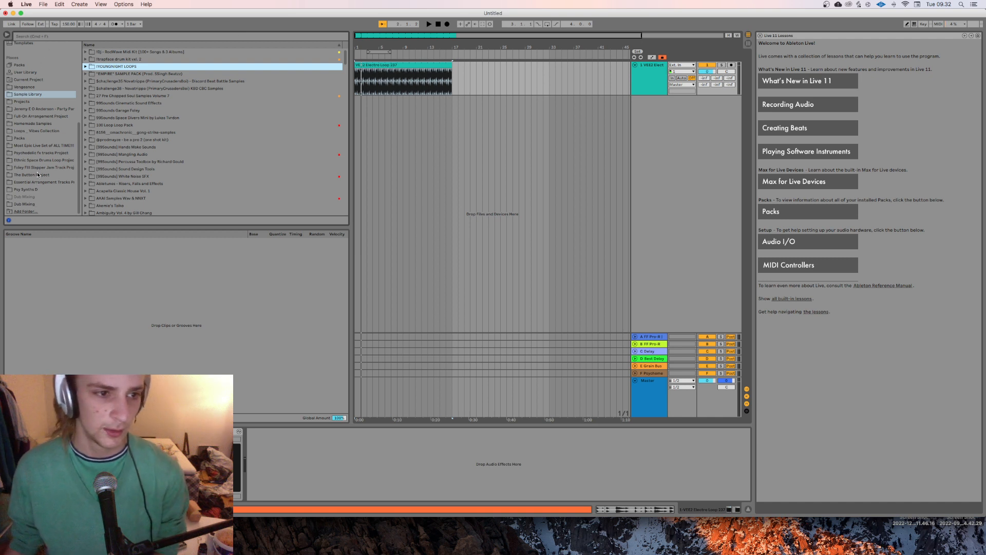
left_click(24, 123)
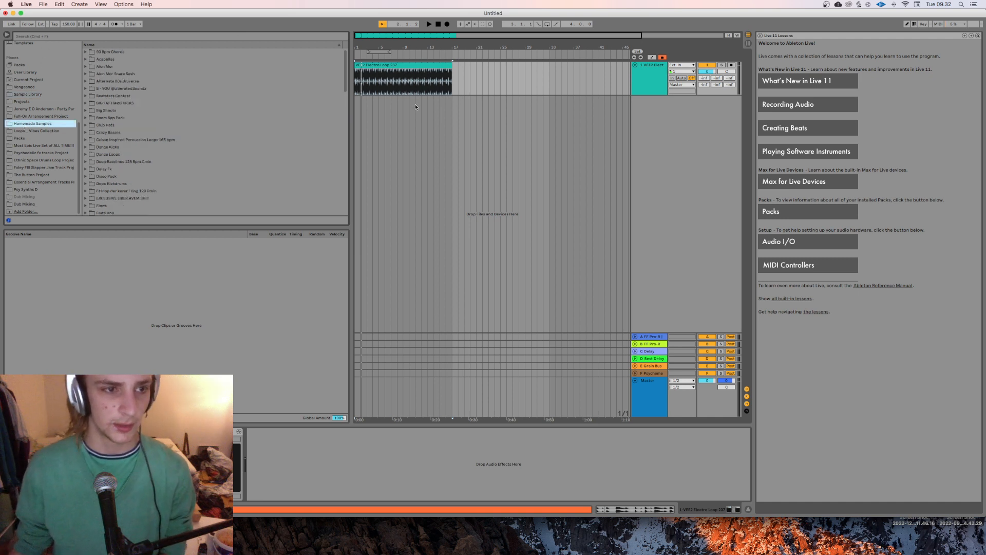
Step: Look through the Homemade Samples subfolders, including Glitch Bass Shots, Recorded Sound Design and Pure savagery, for a suitable sound
scroll(242, 127, "down", 10)
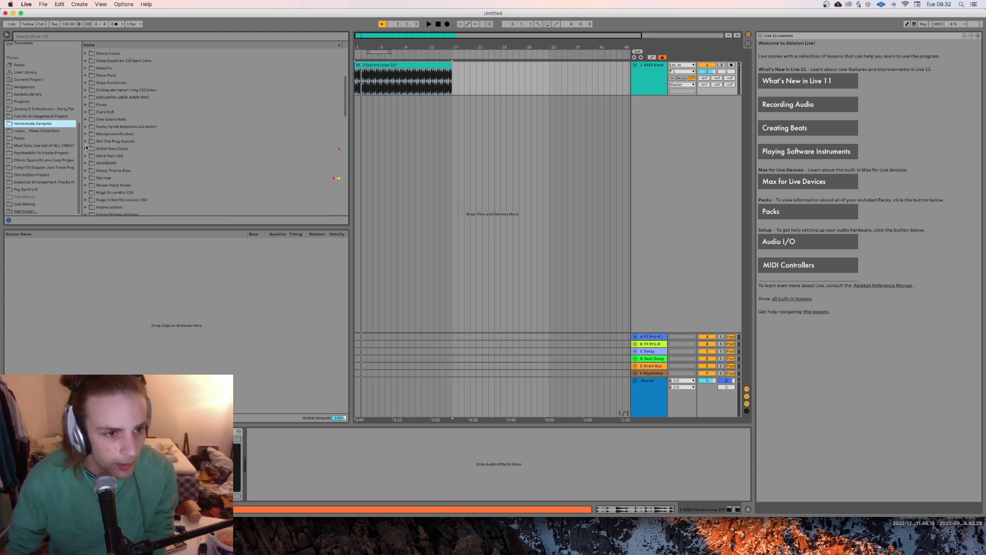
scroll(154, 139, "up", 5)
left_click(86, 149)
left_click(85, 148)
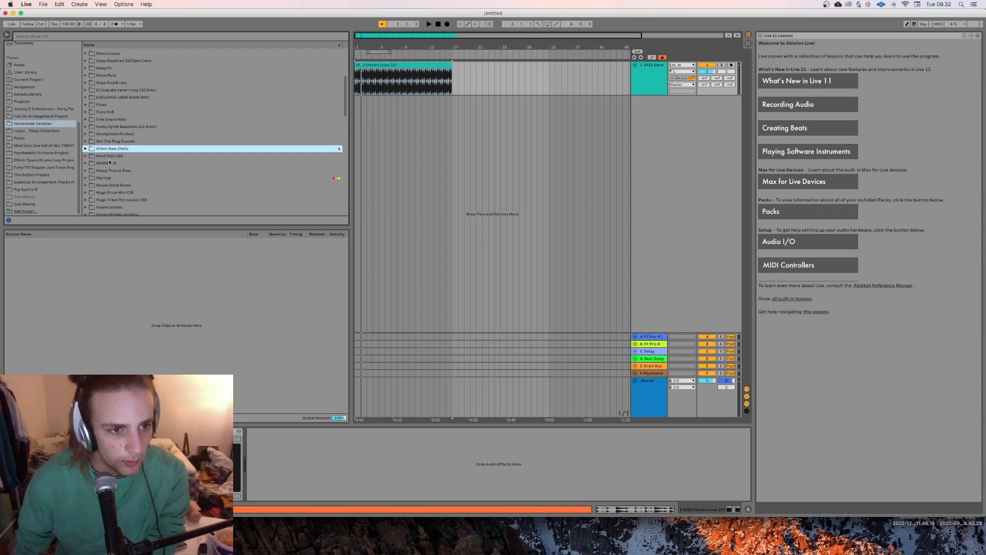
scroll(215, 159, "down", 8)
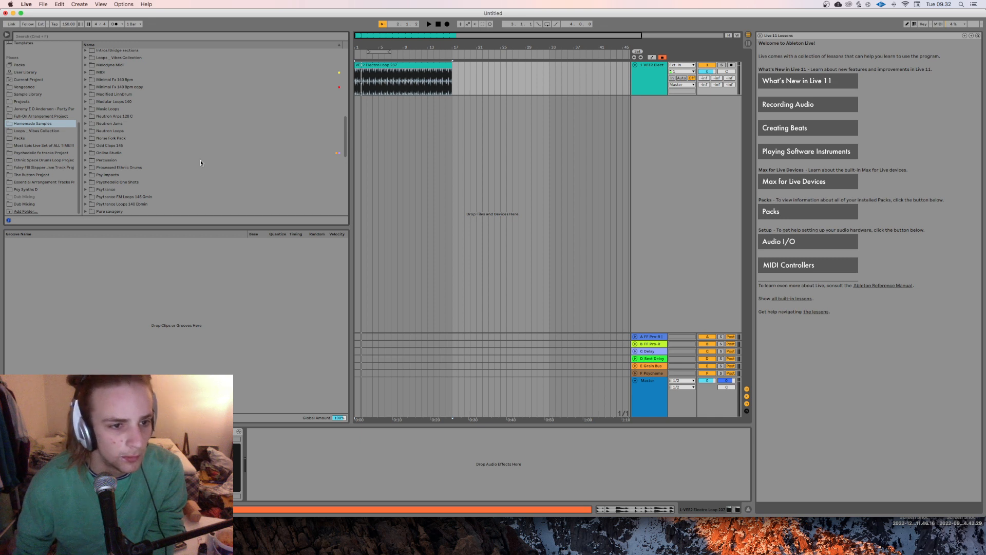
scroll(201, 162, "down", 6)
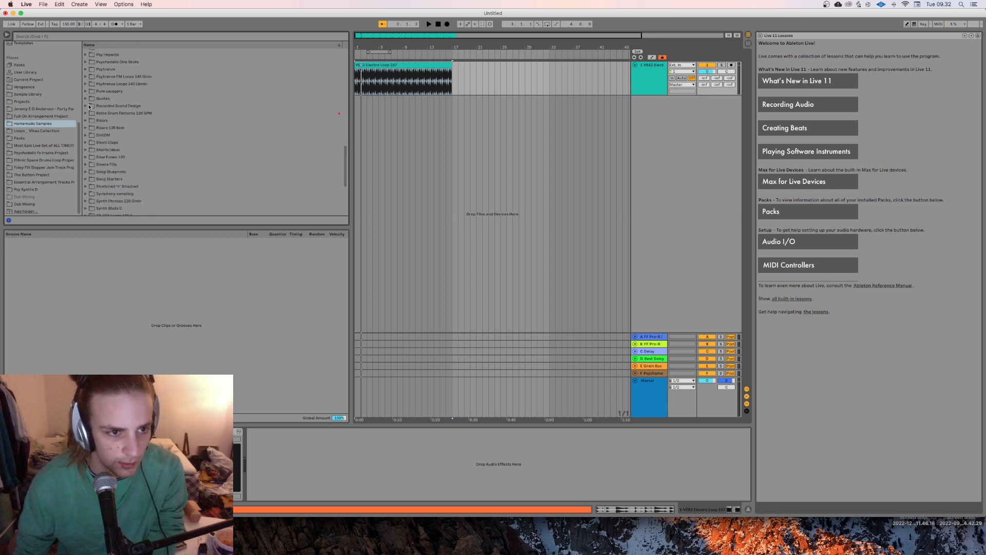
left_click(86, 105)
left_click(100, 113)
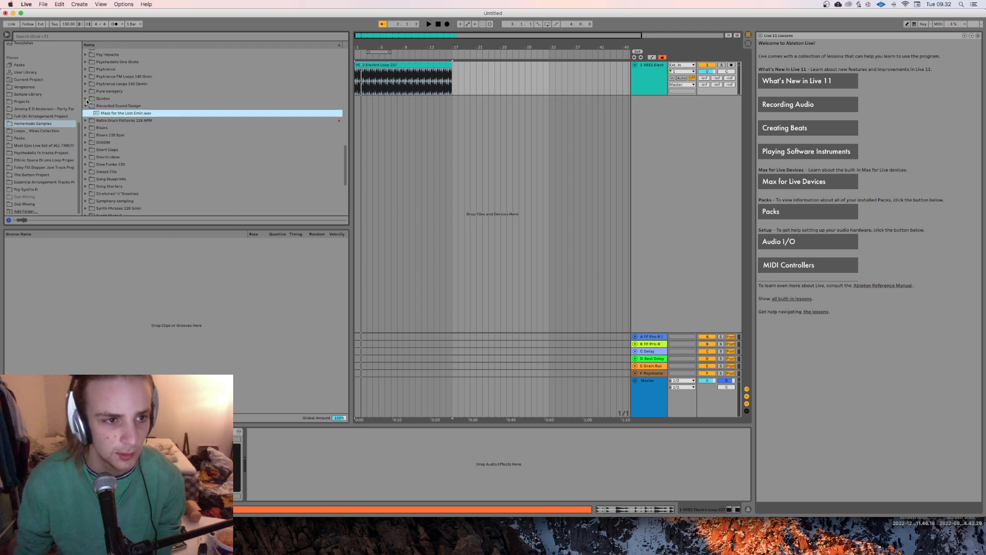
left_click(86, 91)
left_click(86, 91)
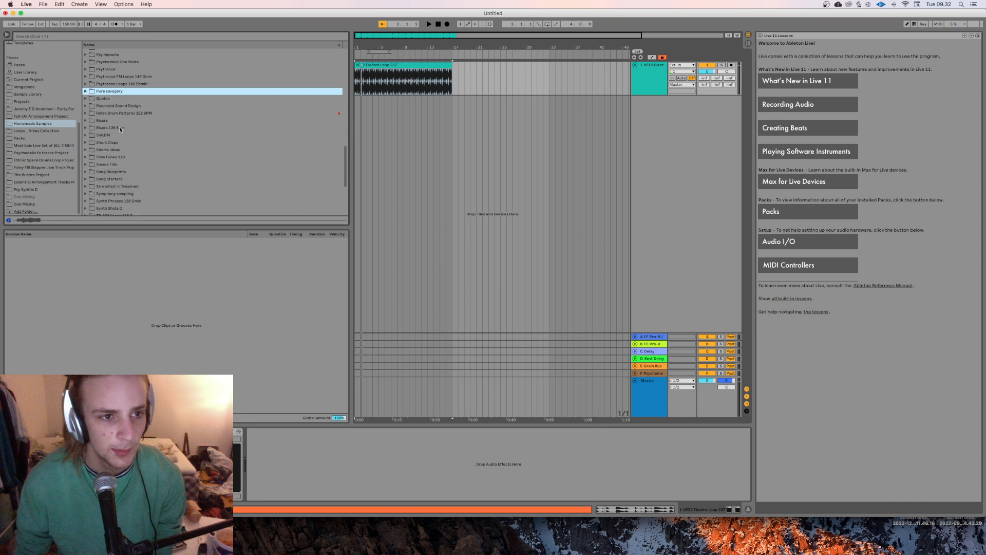
scroll(120, 129, "down", 3)
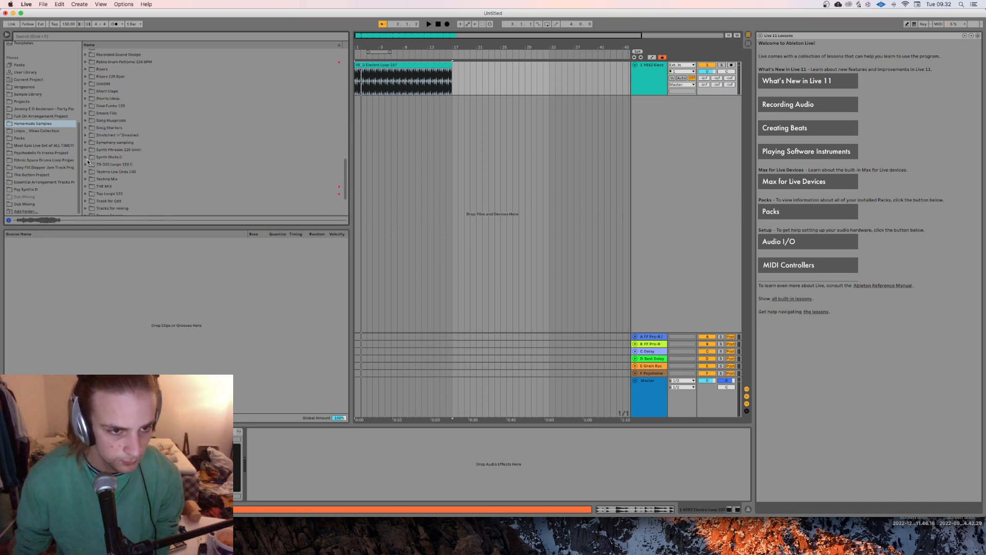
scroll(88, 162, "down", 2)
scroll(87, 163, "up", 15)
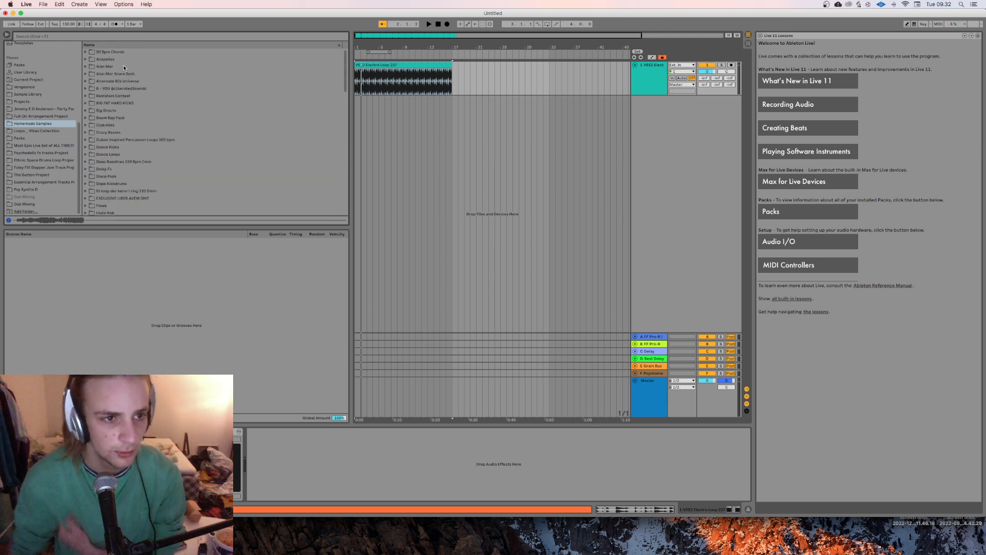
Step: Place Dope water texture.wav from the Texture subfolder at bar 1 of a new audio track below the electro loop
left_click(86, 67)
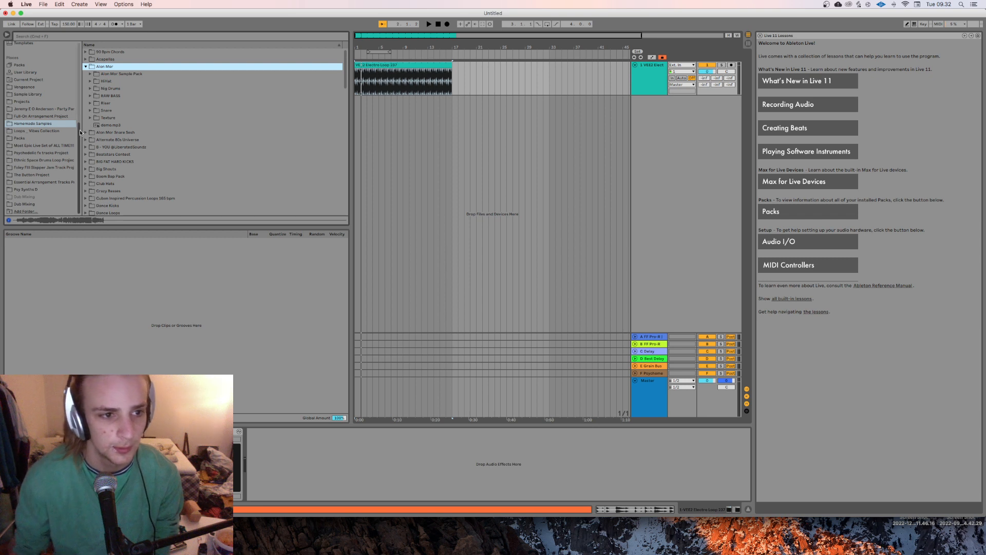
left_click(91, 118)
scroll(127, 186, "down", 3)
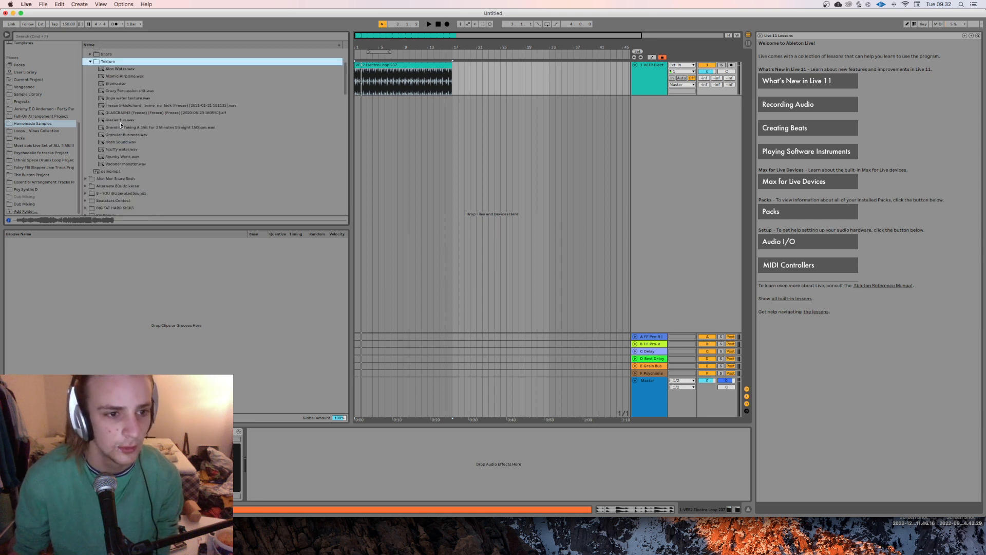
left_click(123, 98)
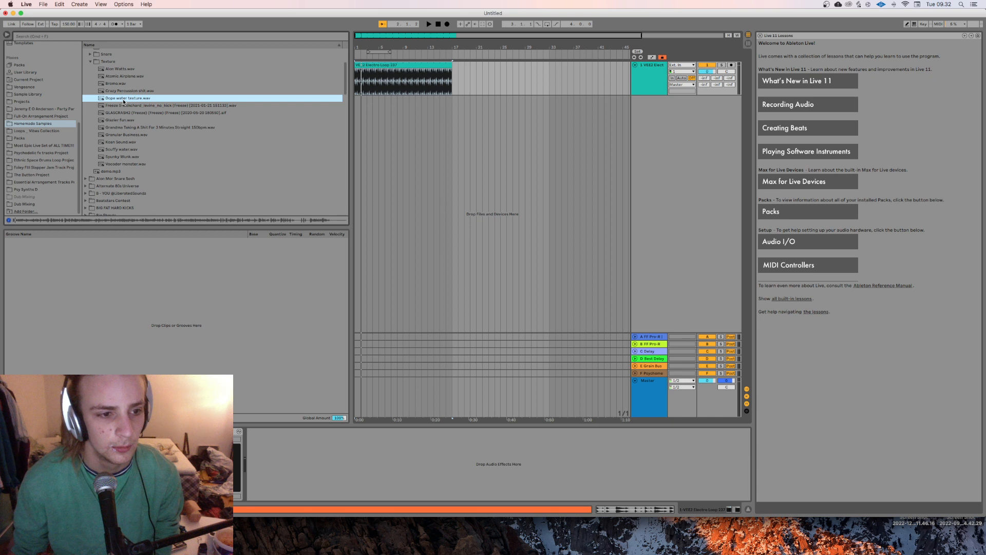
left_click_drag(124, 100, 358, 132)
Step: Route the water texture track's output to the MMorph sidechain input on the electro loop track
left_click(687, 118)
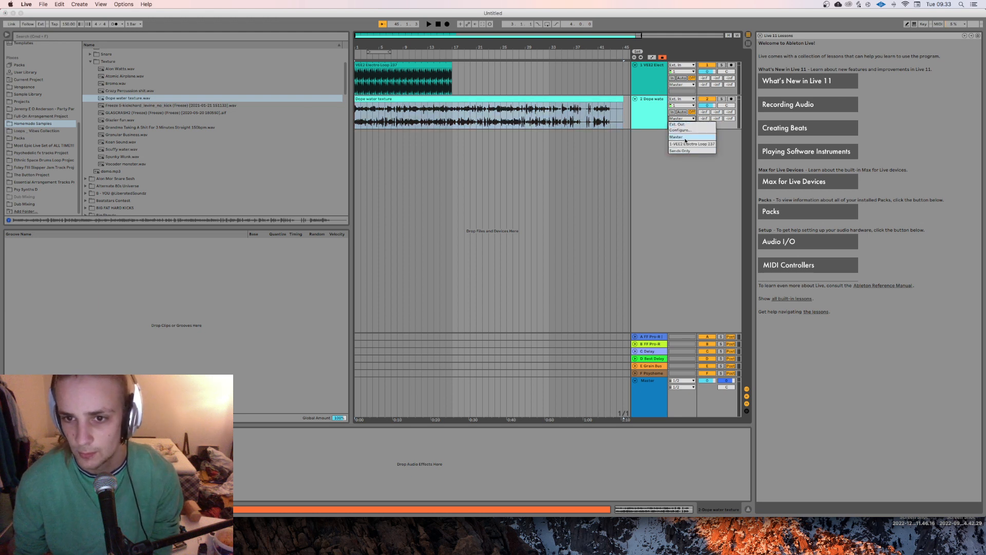
left_click(686, 144)
left_click(683, 126)
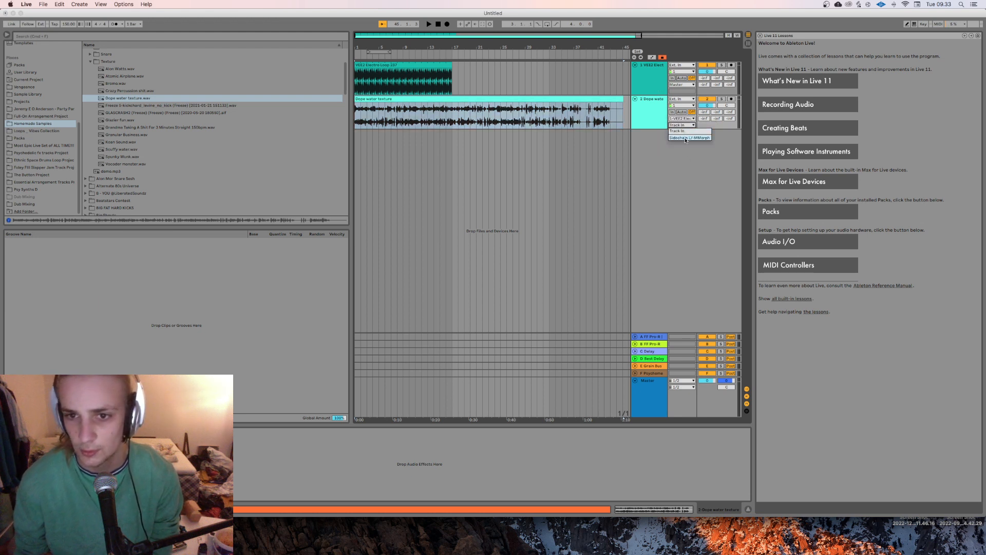
left_click(686, 138)
Step: Play the arrangement to hear the water texture morphed with the electro loop, and compare both tracks' device chains
key("space")
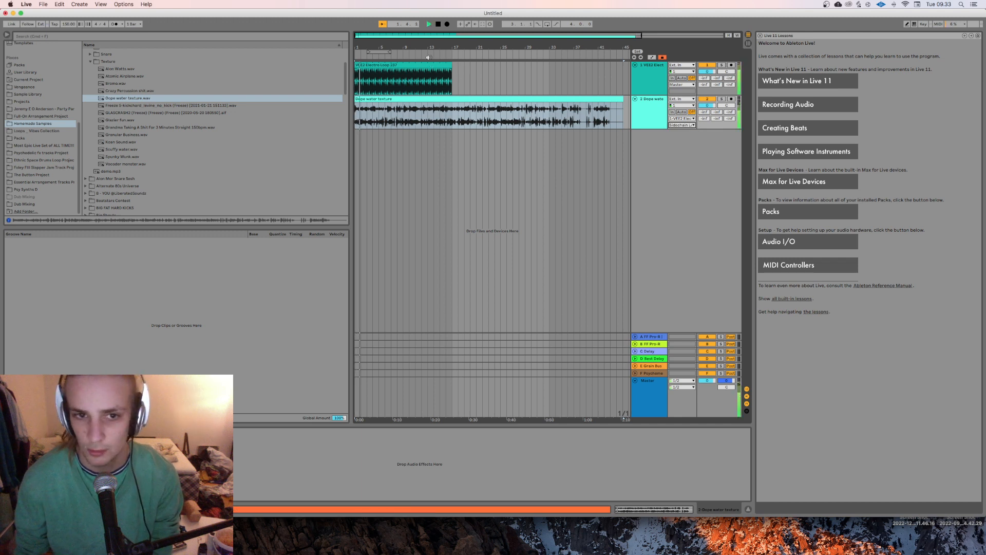
double_click(430, 37)
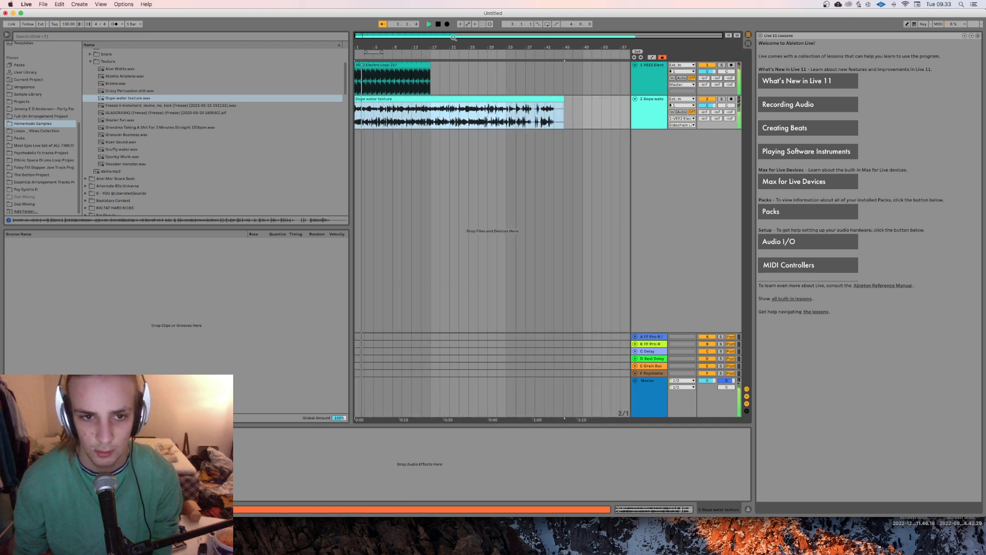
left_click(640, 85)
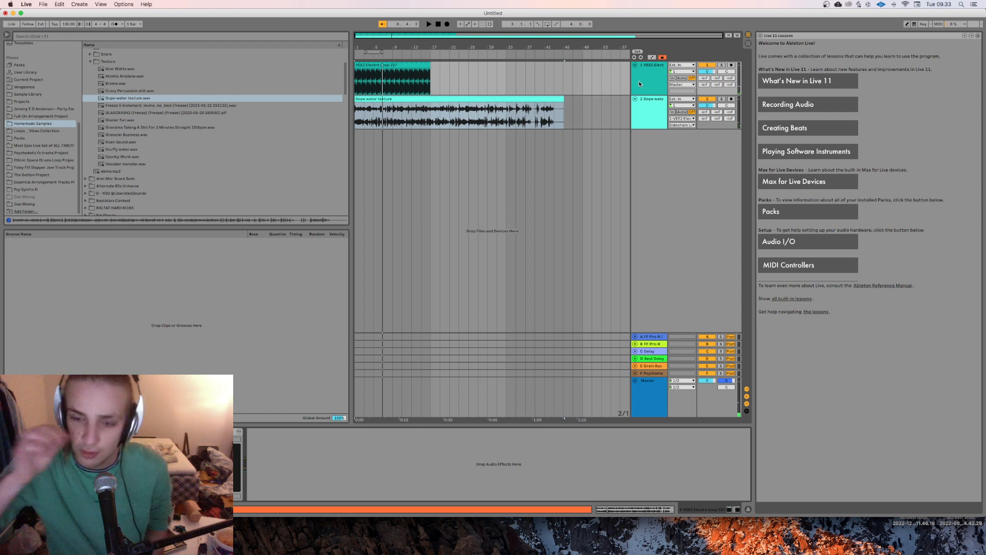
key("space")
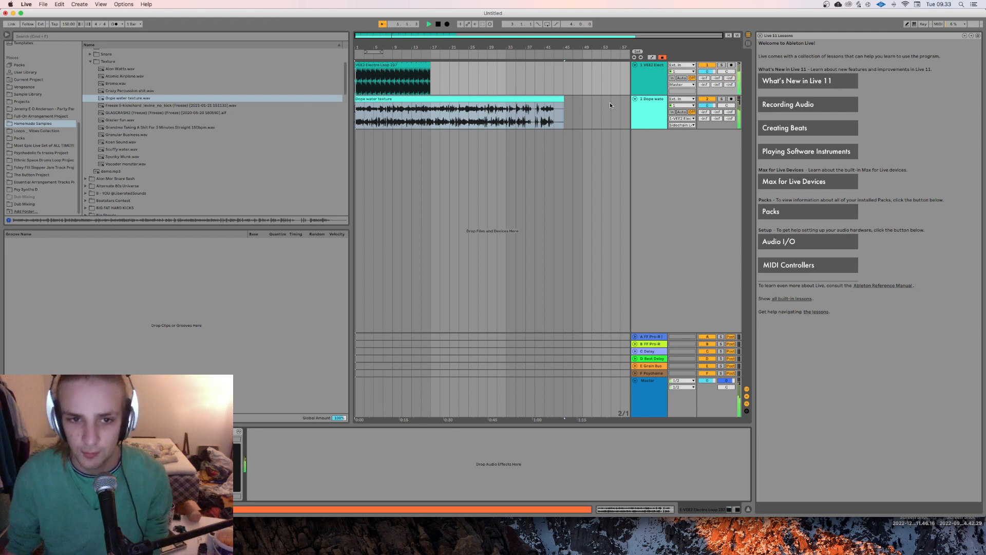
left_click(619, 108)
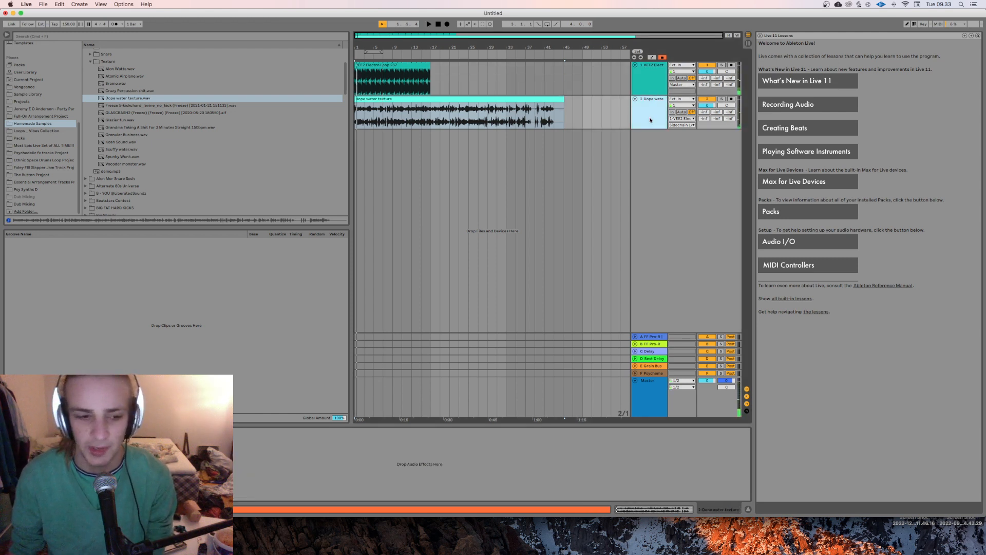
left_click(653, 87)
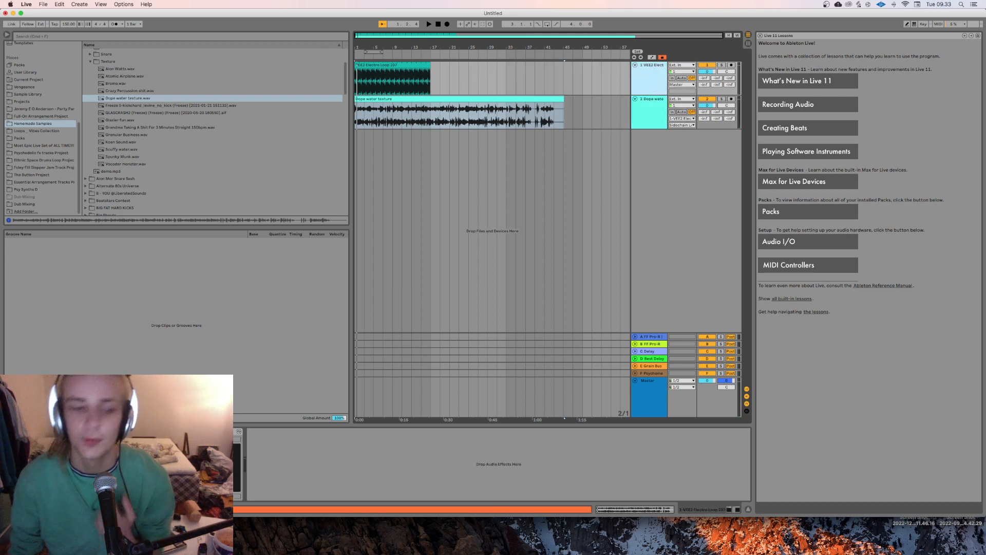
Step: Open MMorph on the electro loop track, audition different section B compression amounts, and set it to 25%
left_click(179, 431)
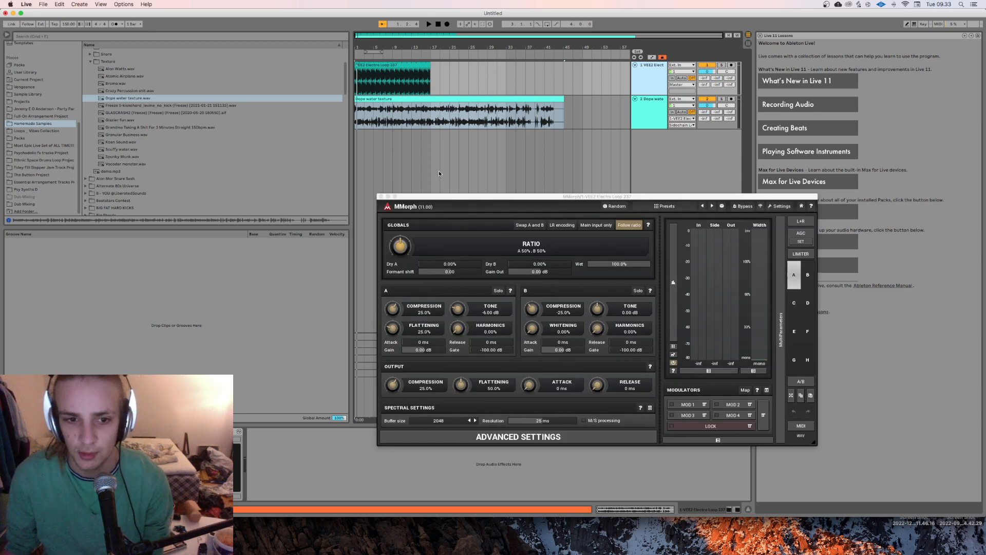
key("space")
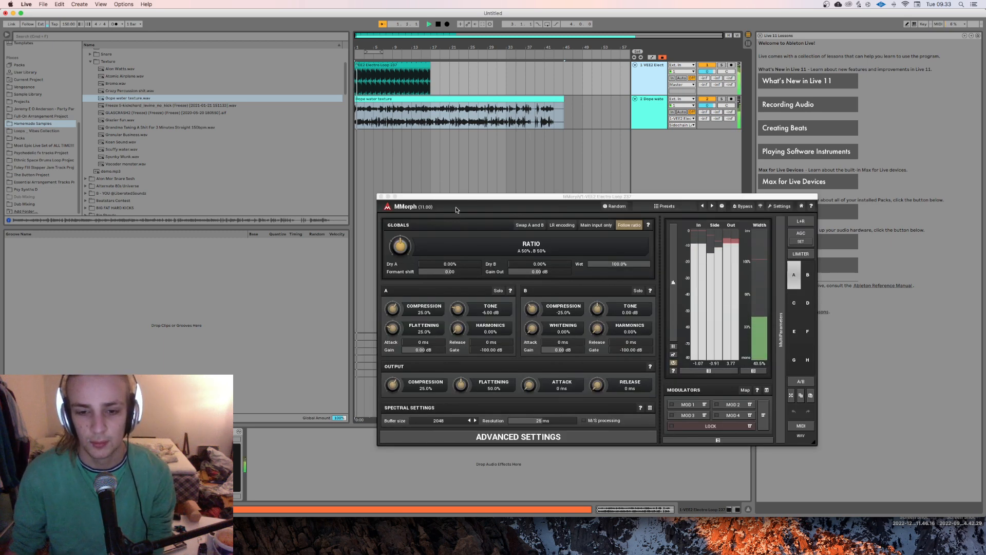
left_click_drag(532, 309, 532, 297)
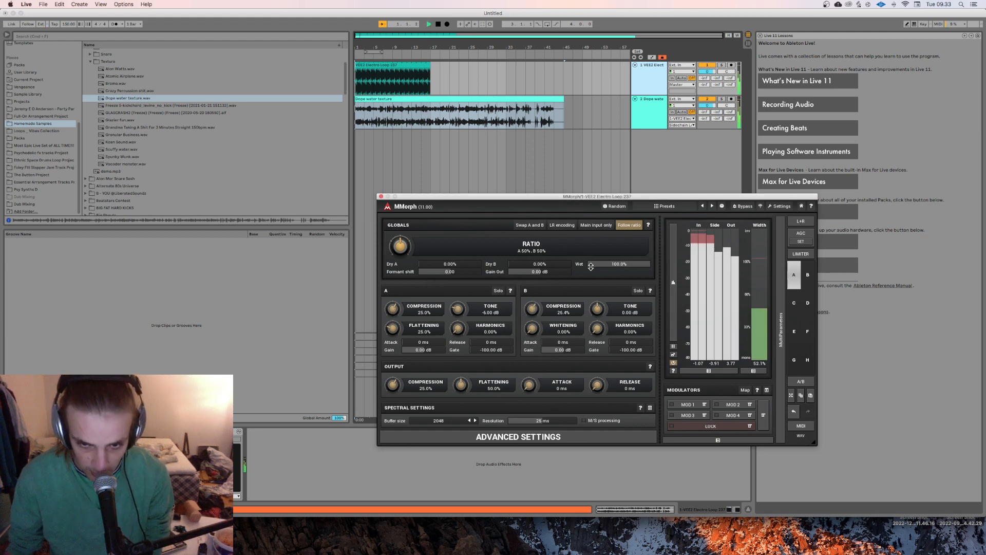
left_click_drag(535, 312, 535, 313)
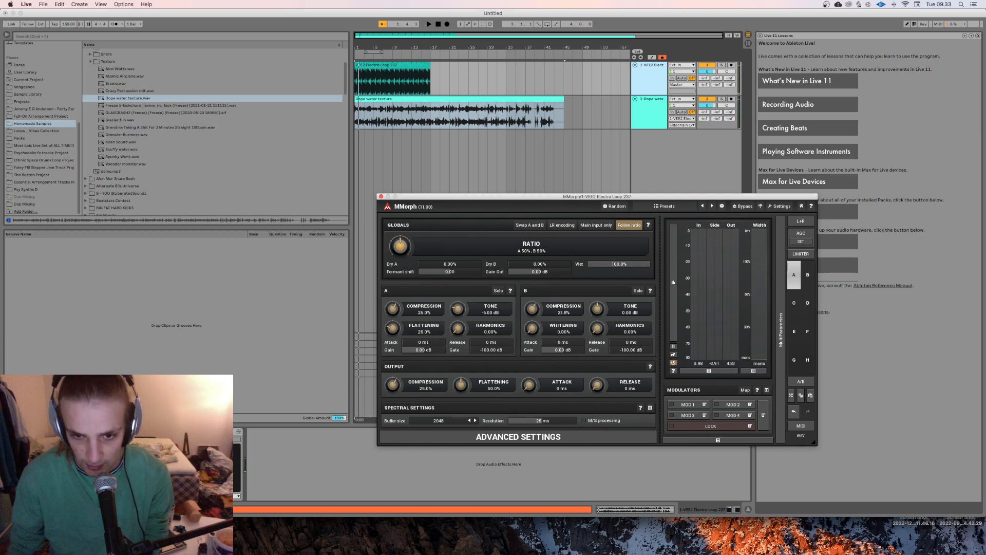
double_click(567, 315)
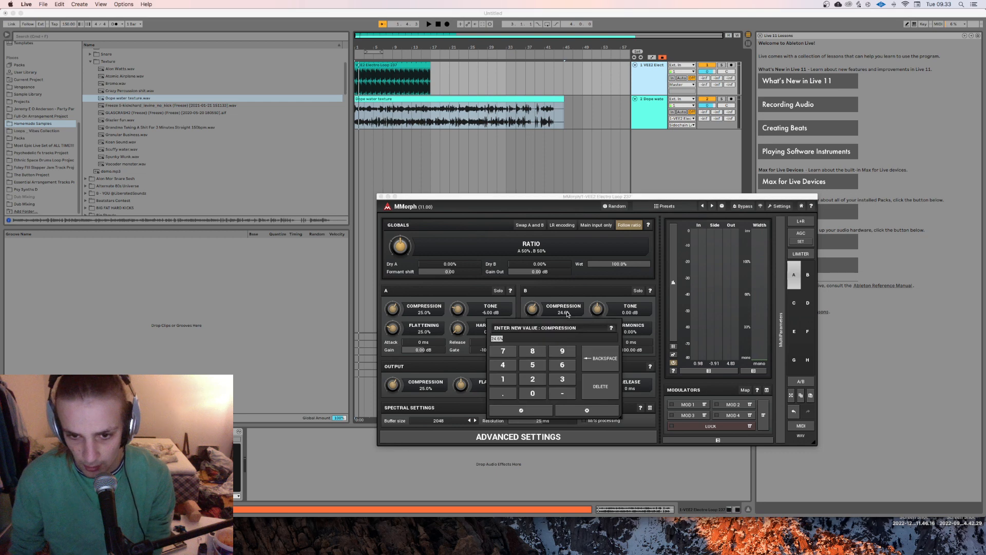
type("25")
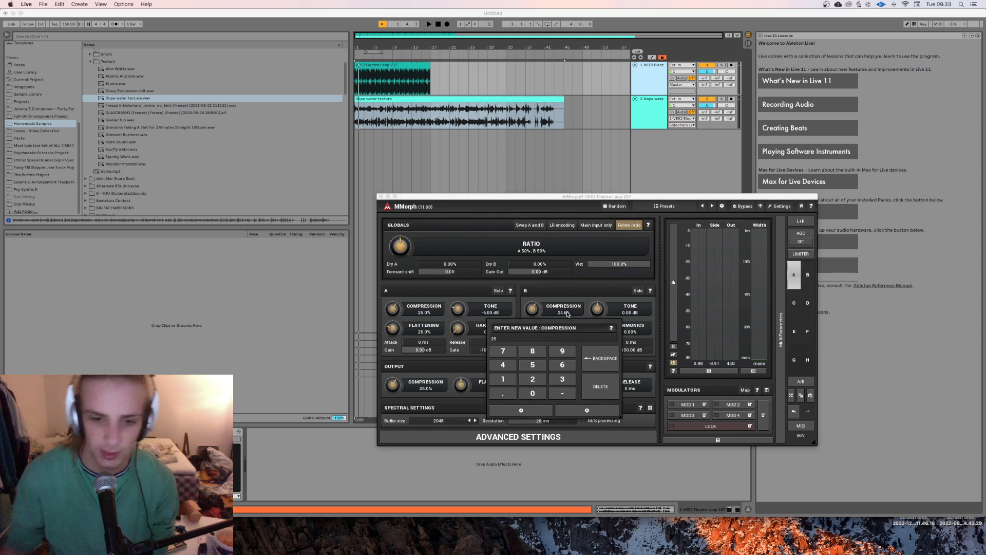
key("Return")
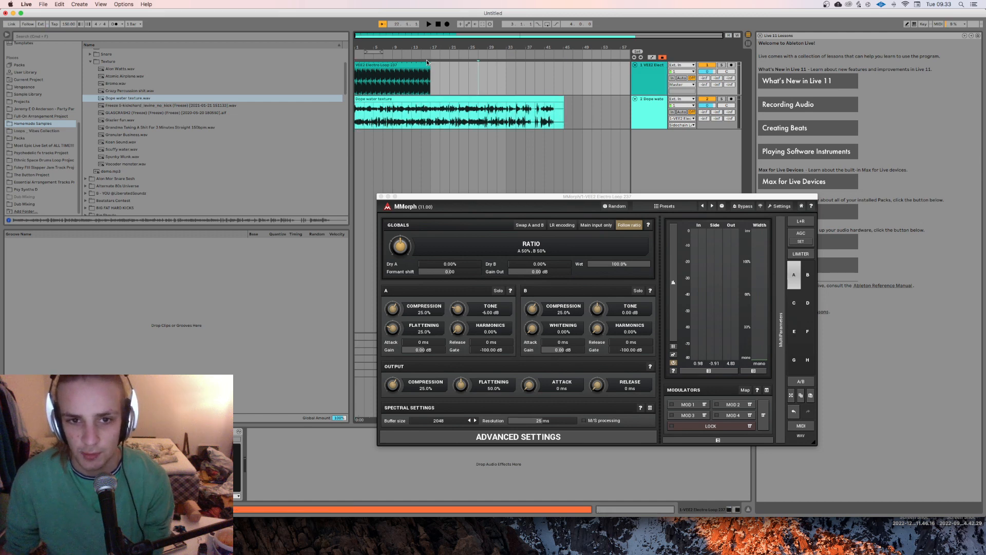
Step: Extend the looped electro clip to bar 49 and lower the gain of both clips to about -7 dB
left_click_drag(431, 75, 583, 74)
key("space")
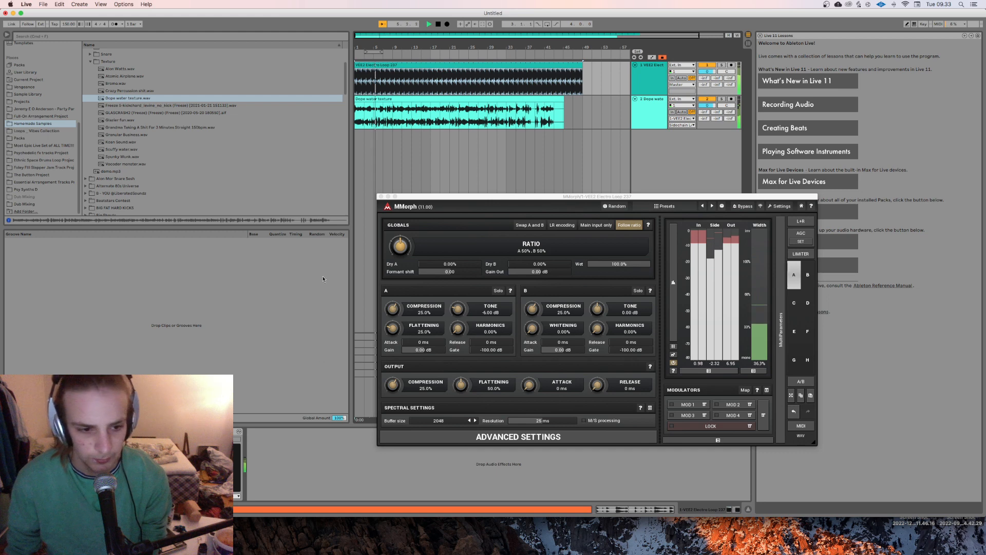
left_click(517, 96)
left_click(517, 66, "shift")
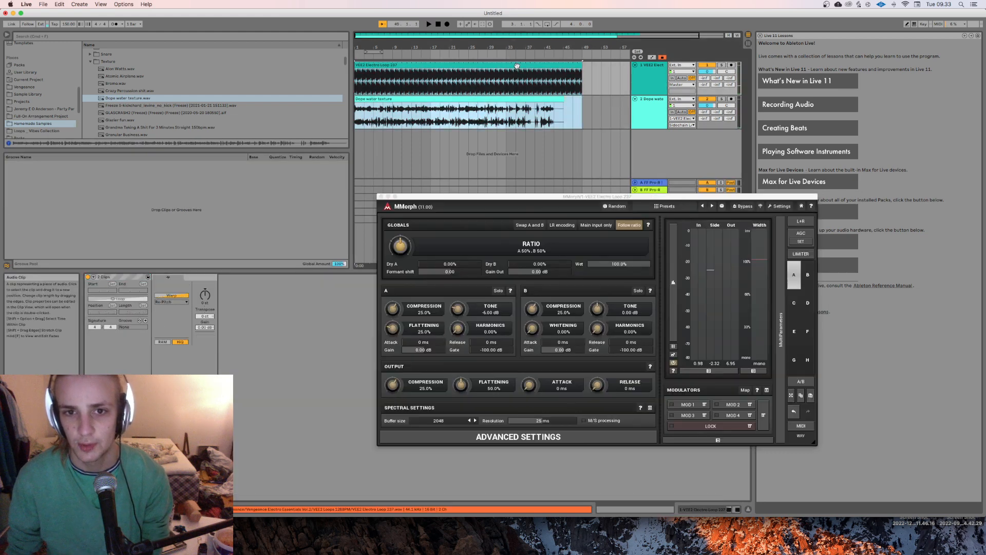
left_click_drag(204, 328, 204, 355)
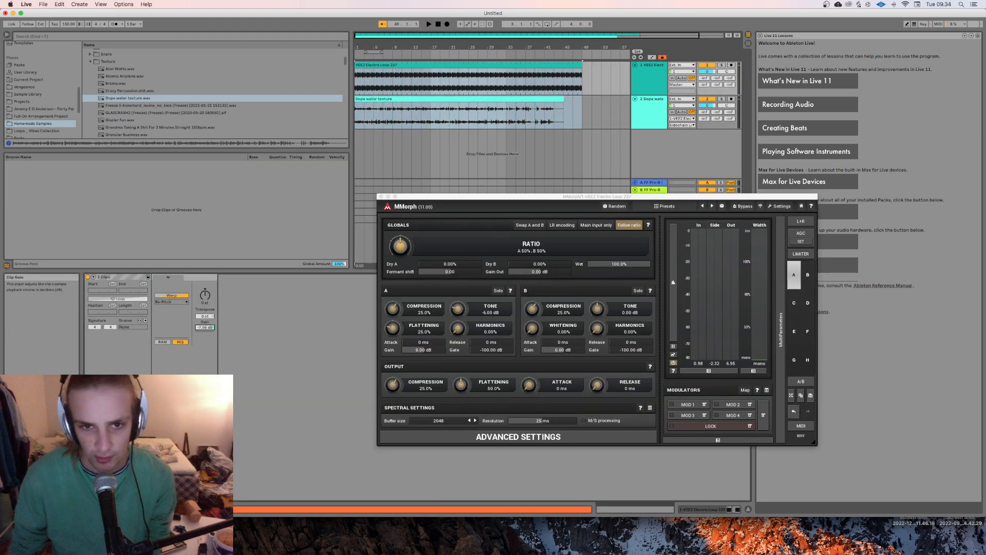
Step: Play the arrangement from the start to hear the quieter clips through MMorph, ending with the electro loop track selected
key("space")
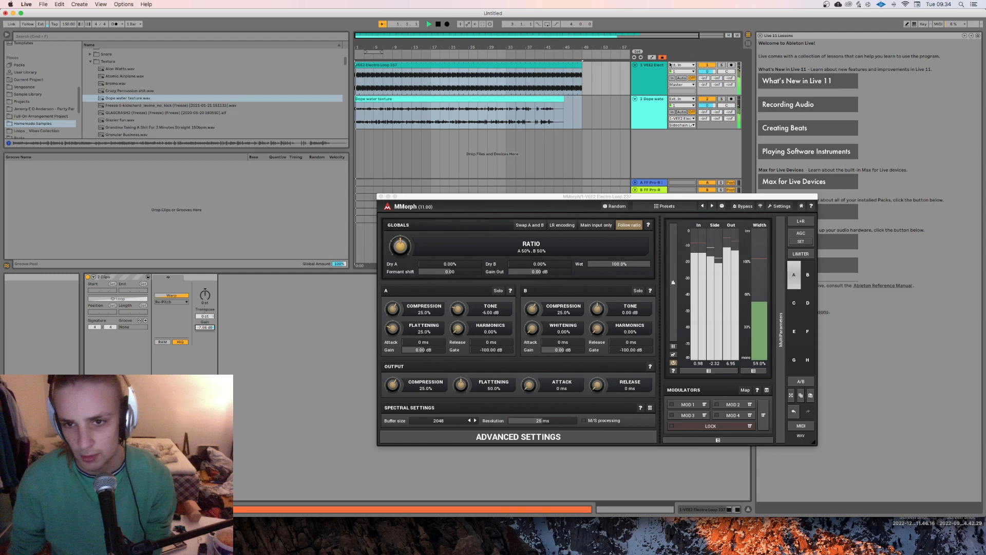
left_click(648, 125)
left_click(646, 85)
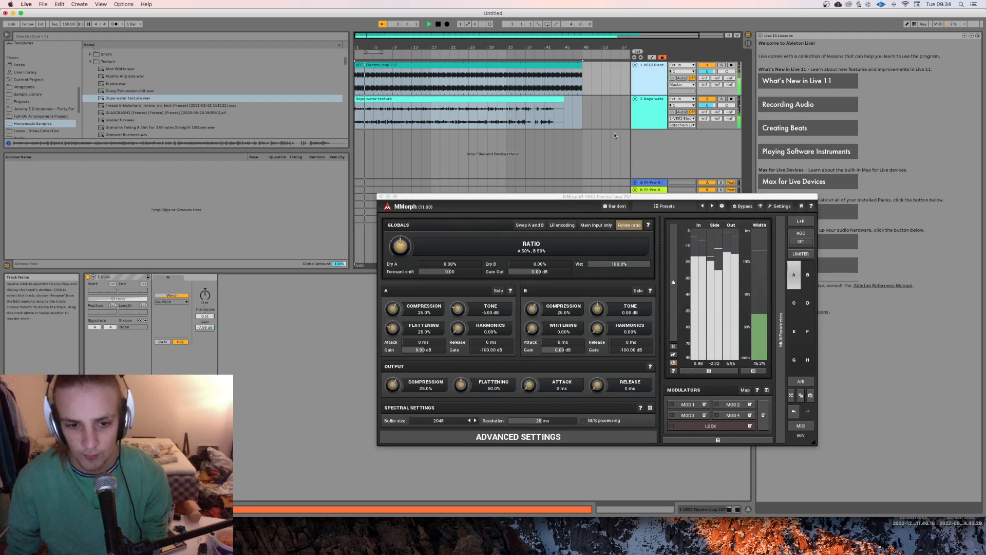
Step: Set MMorph's spectral buffer size to 256 and play the arrangement briefly to hear the effect
key("space")
left_click(451, 422)
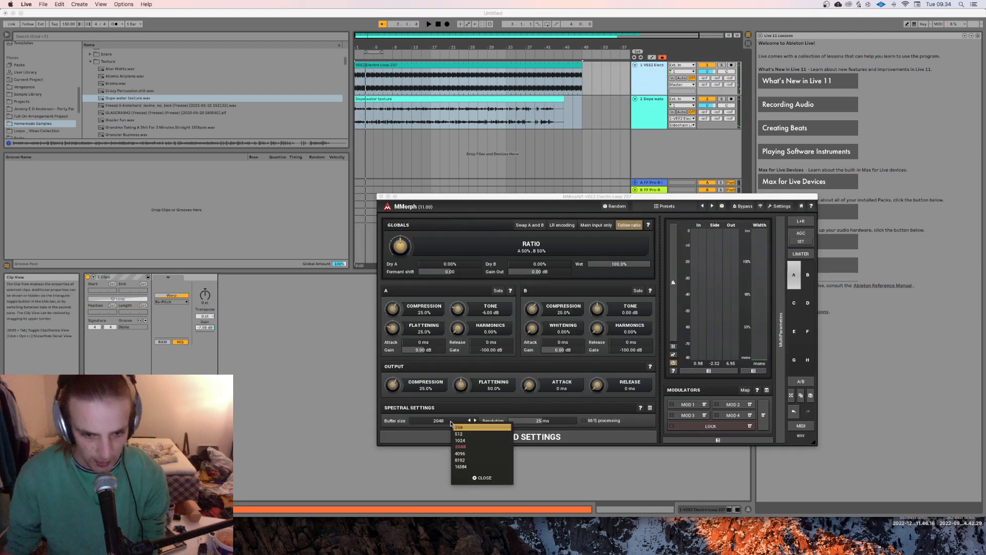
left_click(462, 428)
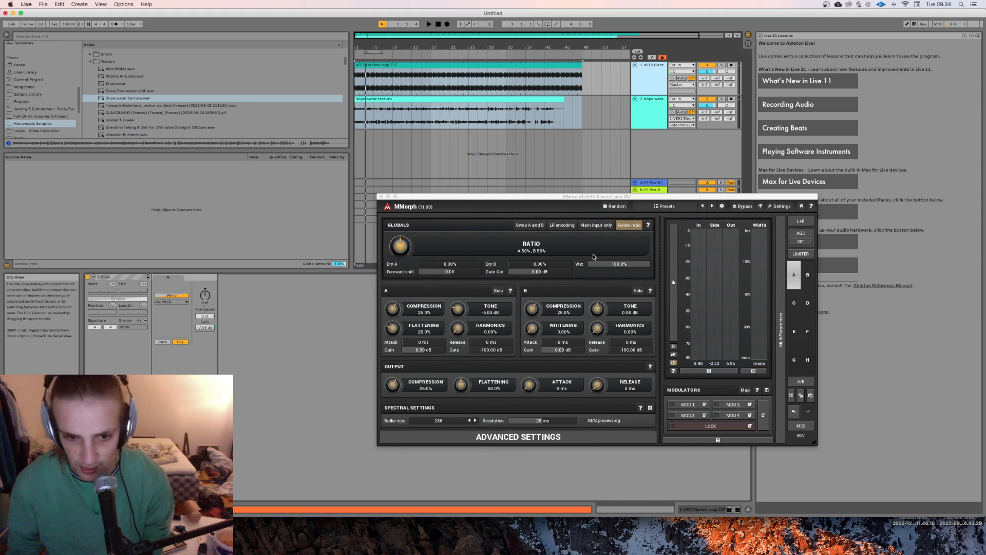
key("space")
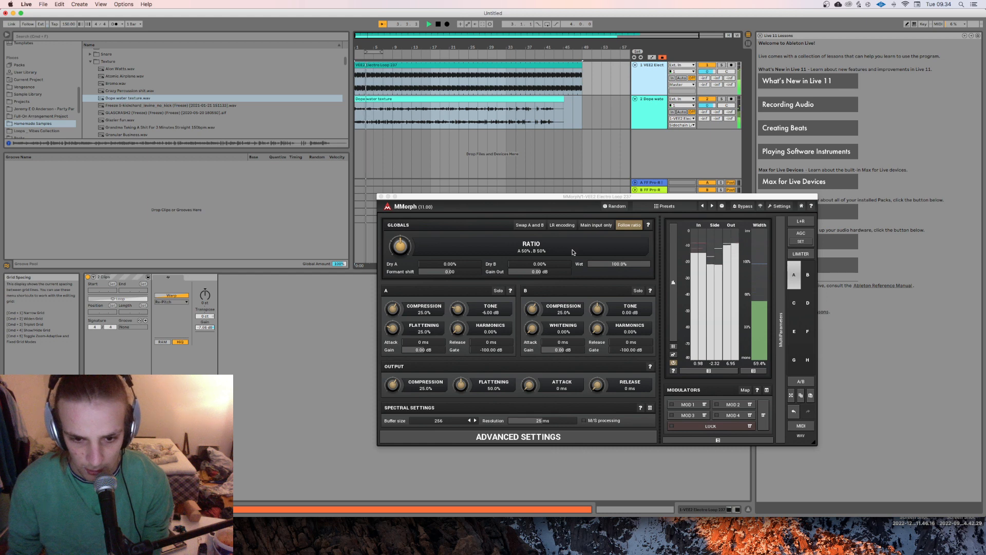
key("space")
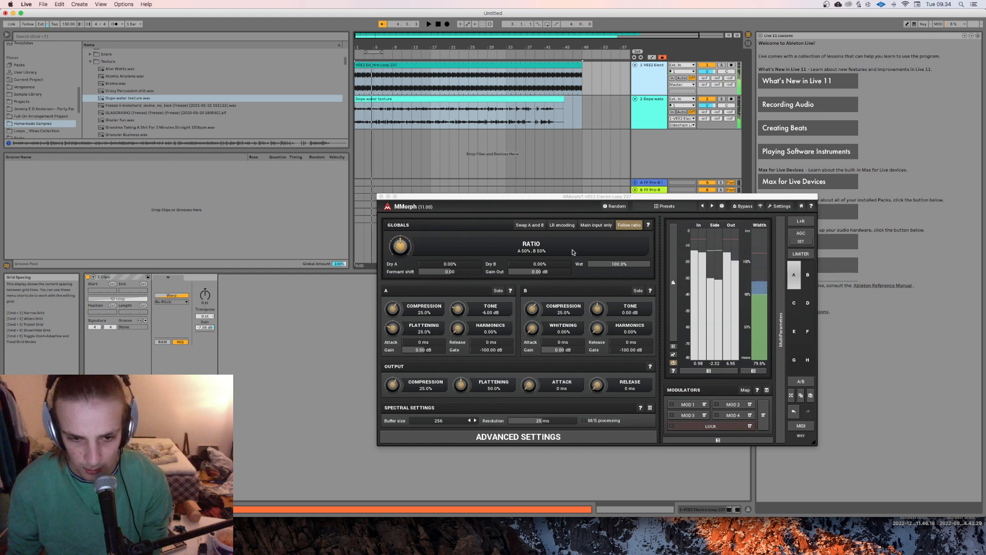
left_click(442, 421)
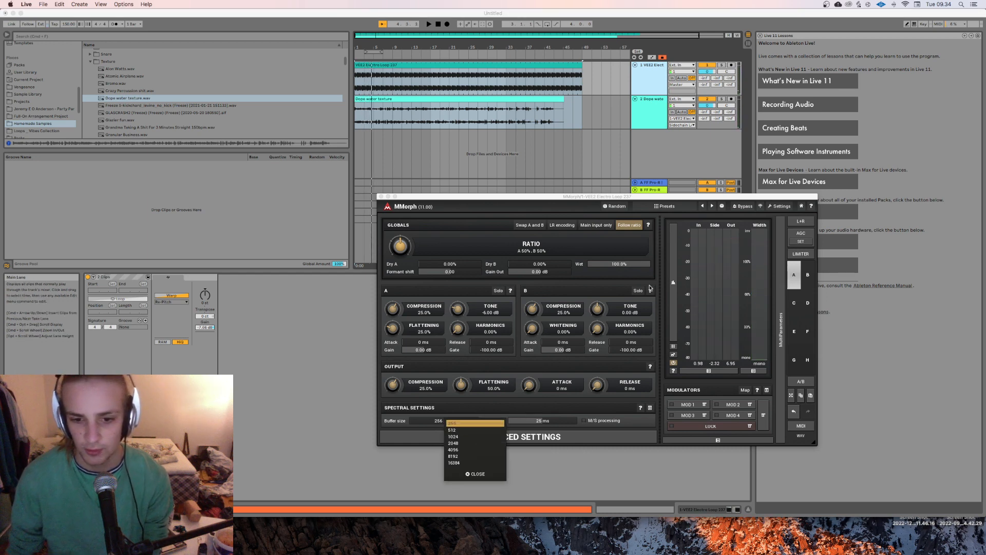
left_click(460, 430)
Step: Examine MMorph's advanced settings with the thresholds and morphing curves, and play the arrangement
left_click(601, 441)
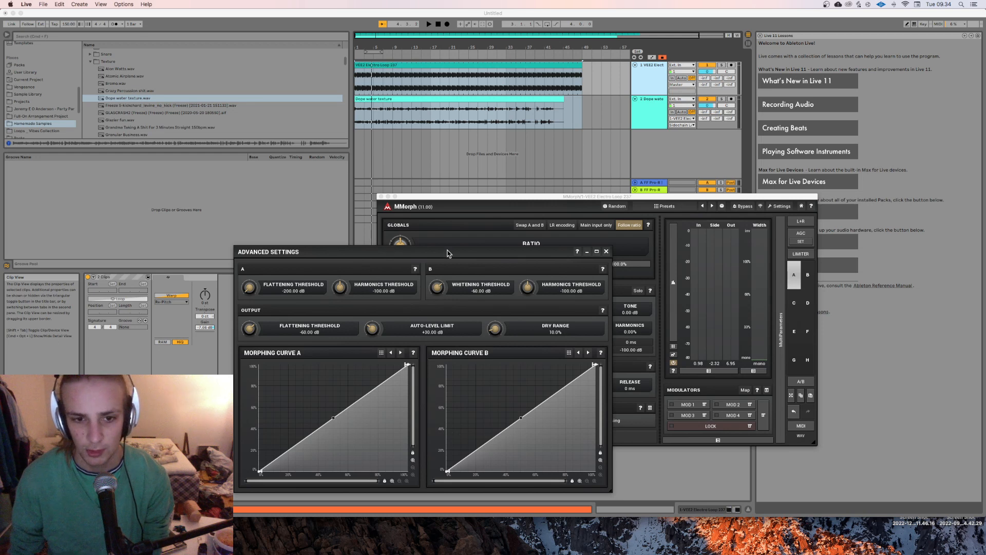
left_click_drag(448, 250, 710, 263)
left_click(894, 278)
key("space")
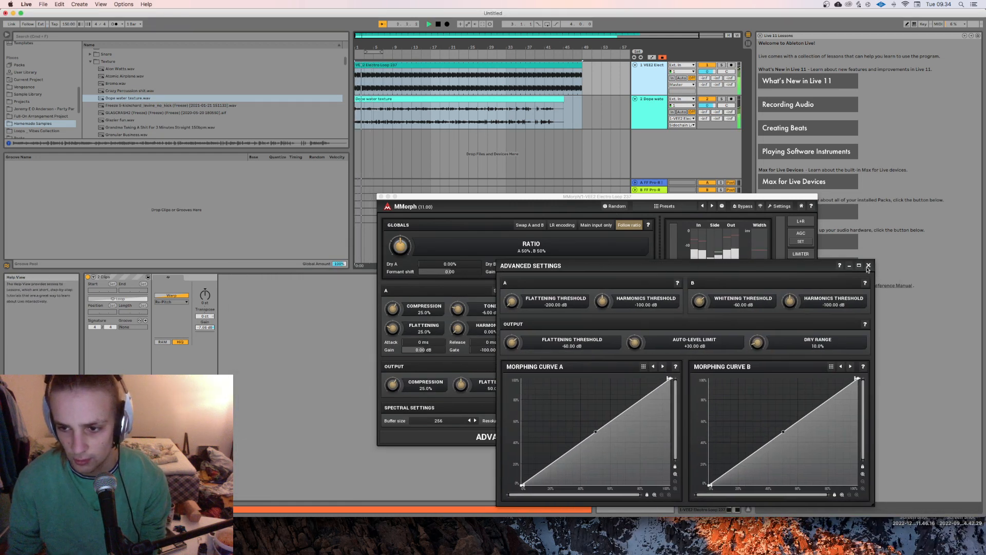
left_click(488, 436)
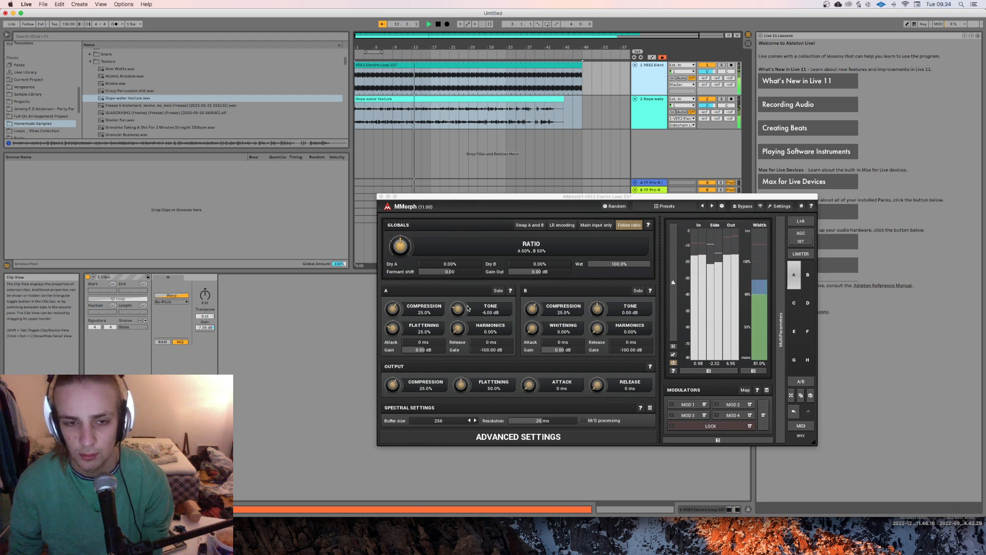
Step: Close the MMorph window, show the electro loop track's device chain, and stop playback
left_click(400, 157)
left_click(381, 196)
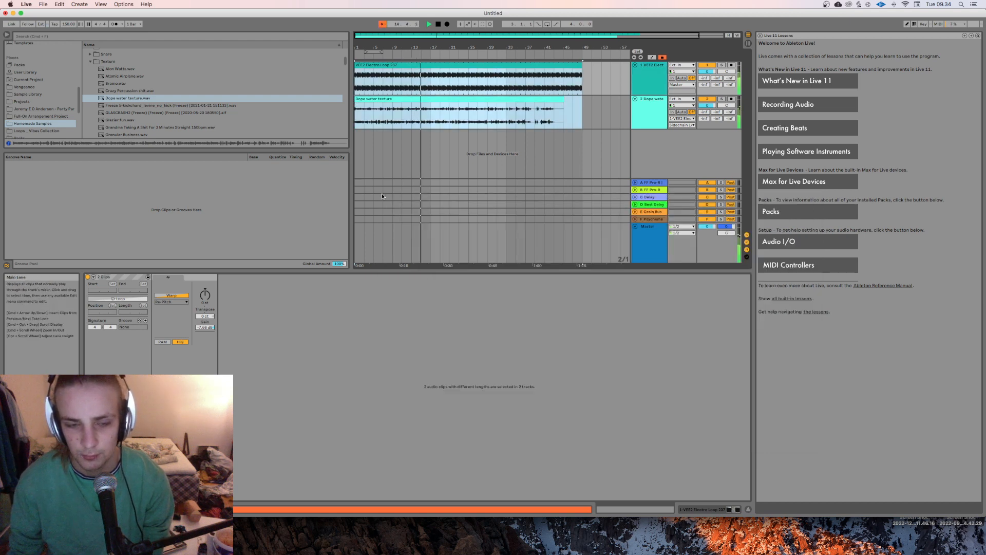
left_click(652, 104)
left_click(651, 91)
double_click(651, 93)
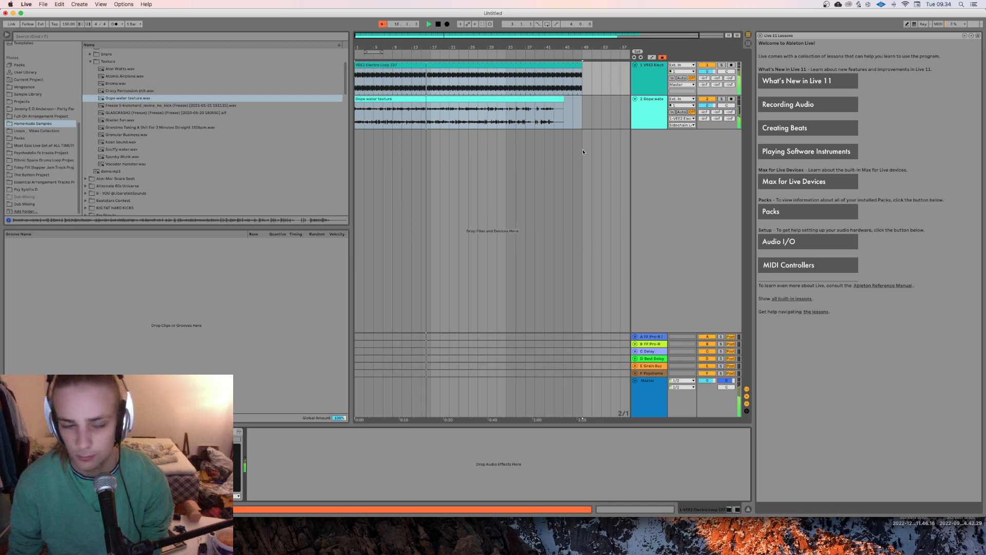
key("space")
Step: Shorten the electro loop clip to end at bar 17 and insert a new MIDI track below its track
left_click(652, 75)
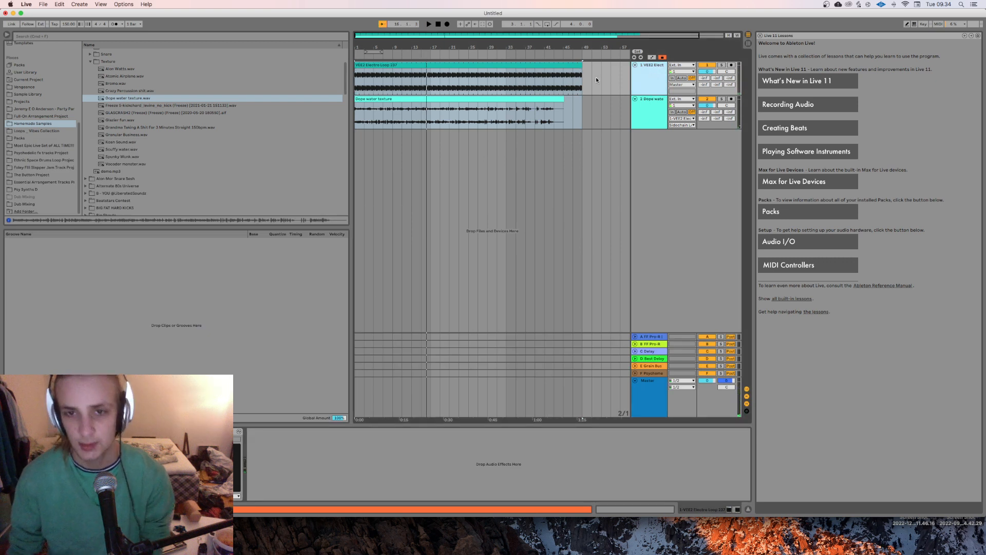
left_click_drag(581, 63, 432, 82)
left_click(645, 88)
key("super+shift+t")
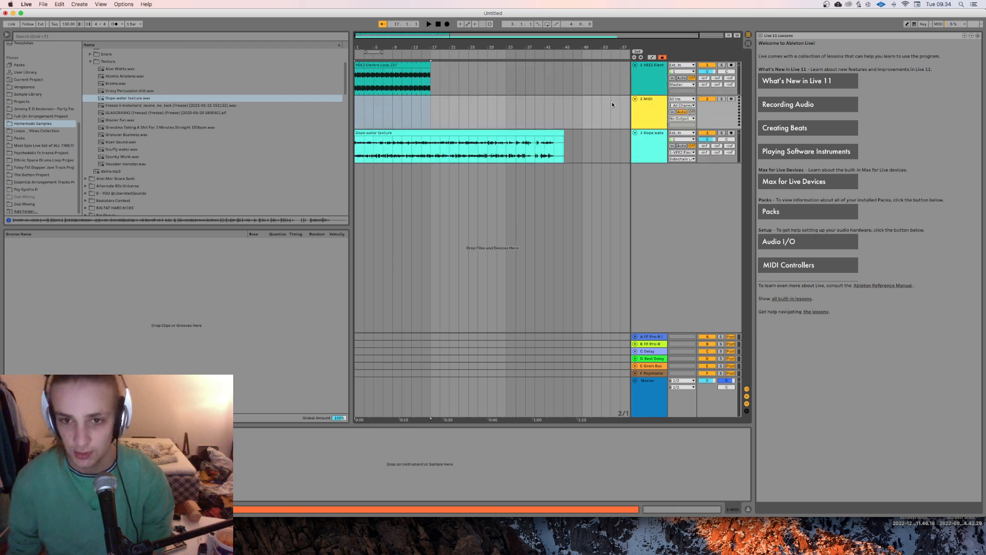
Step: Freeze the electro loop track with its MMorph processing
left_click(658, 79)
right_click(658, 79)
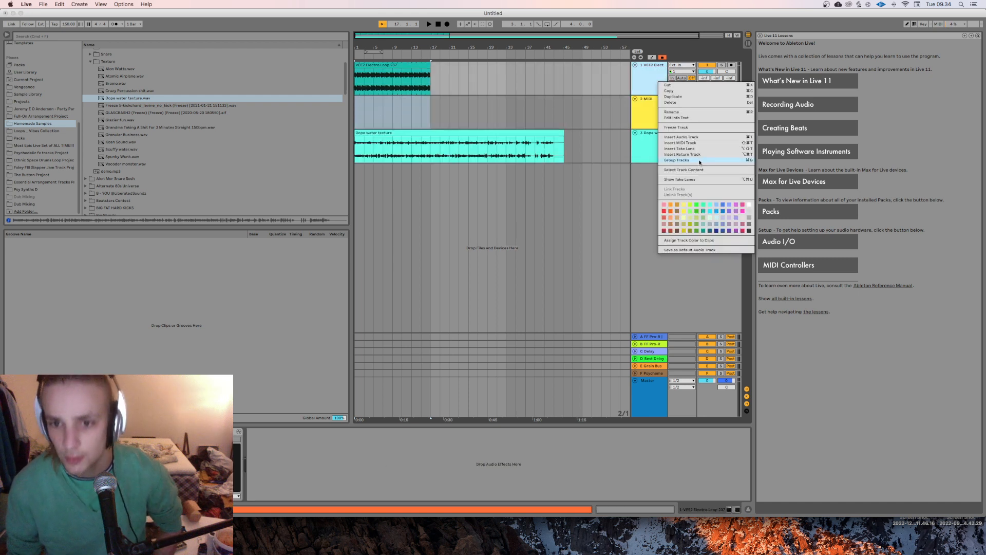
left_click(671, 128)
left_click(654, 119)
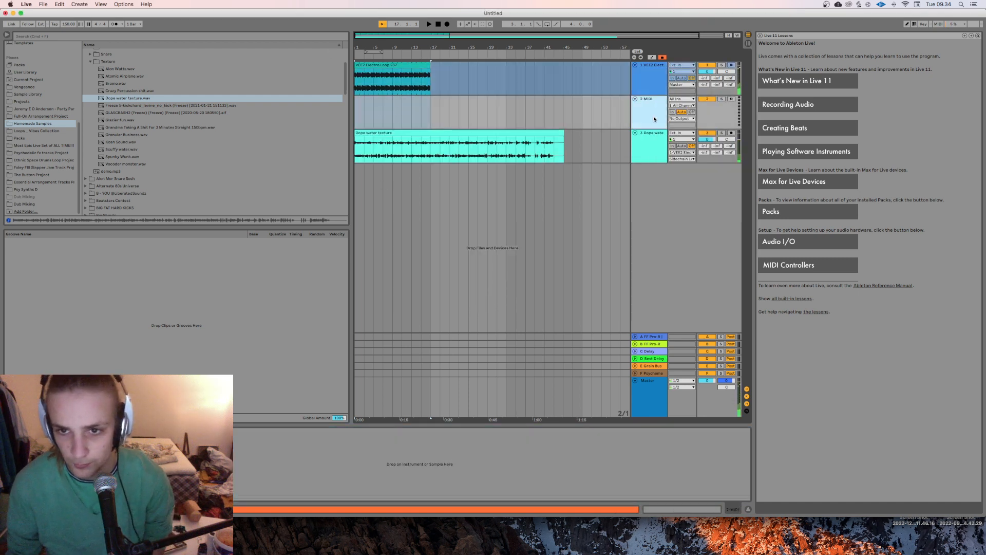
left_click(409, 79)
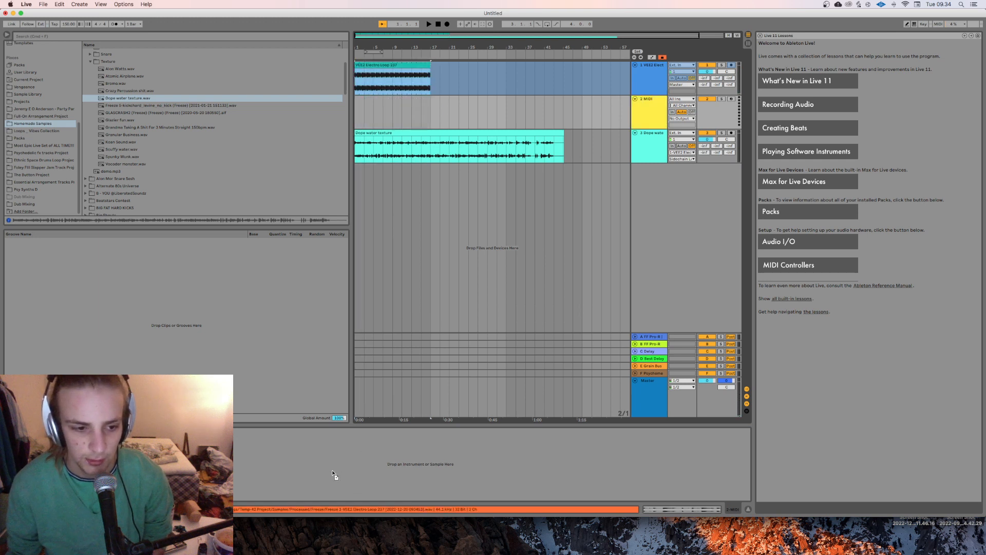
left_click_drag(334, 470, 334, 470)
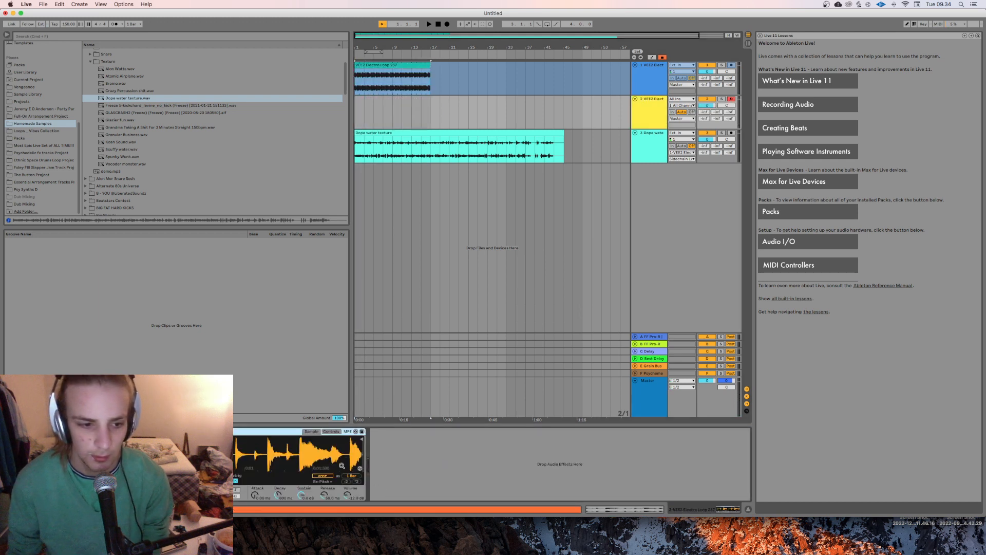
key("super+z")
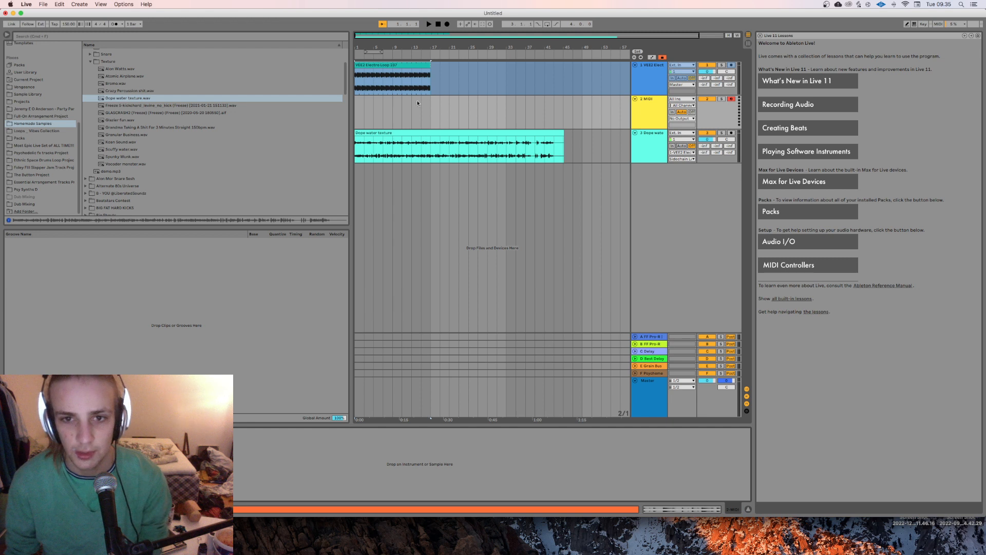
Step: Copy the frozen electro loop clip onto a new audio track below the original and play it soloed
key("super+t")
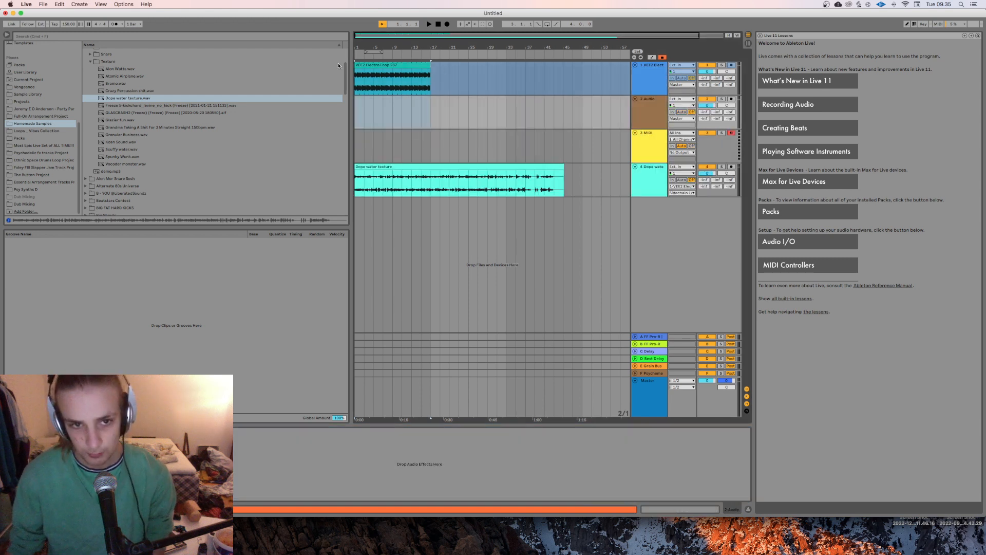
left_click_drag(406, 72, 407, 107)
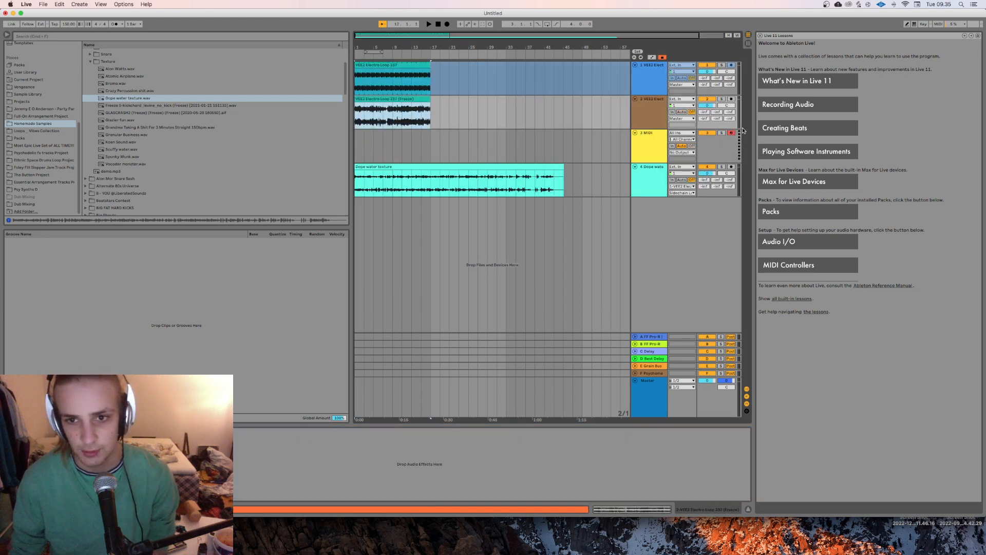
left_click(724, 100)
key("space")
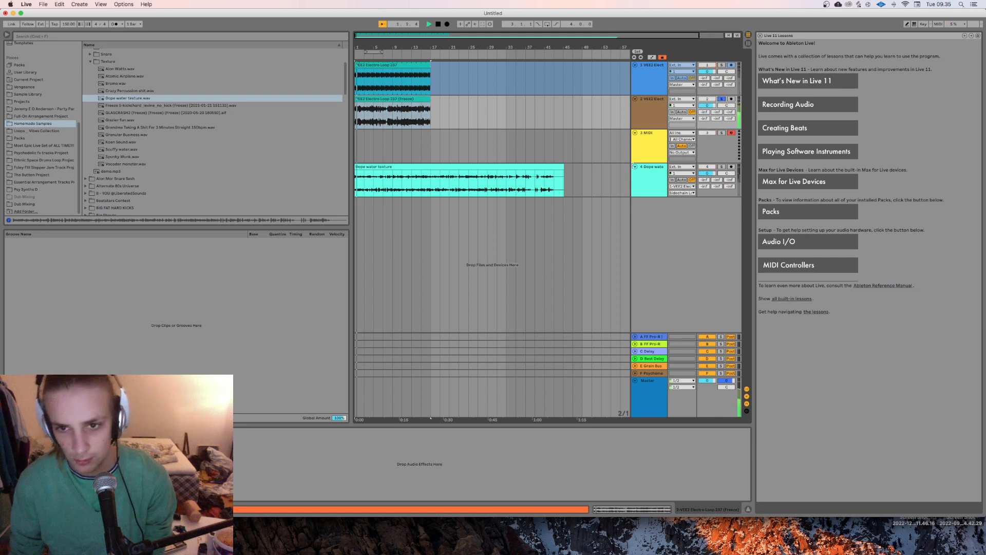
Step: Load the copied frozen clip into a Simpler on the MIDI track and switch it to Slice mode
left_click(635, 161)
left_click_drag(383, 124, 268, 460)
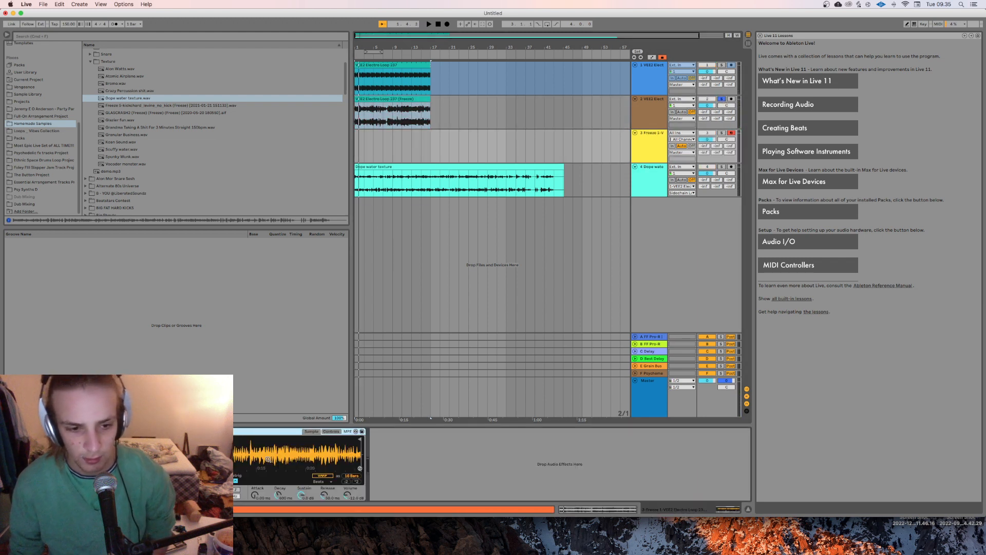
left_click(104, 487)
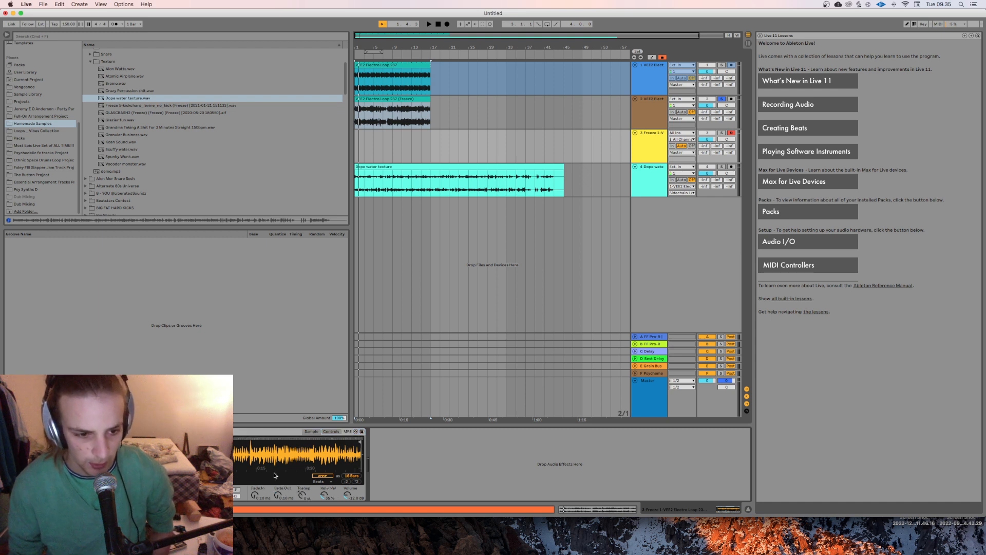
Step: Solo the MIDI track and raise the Simpler's transposition
left_click(725, 133)
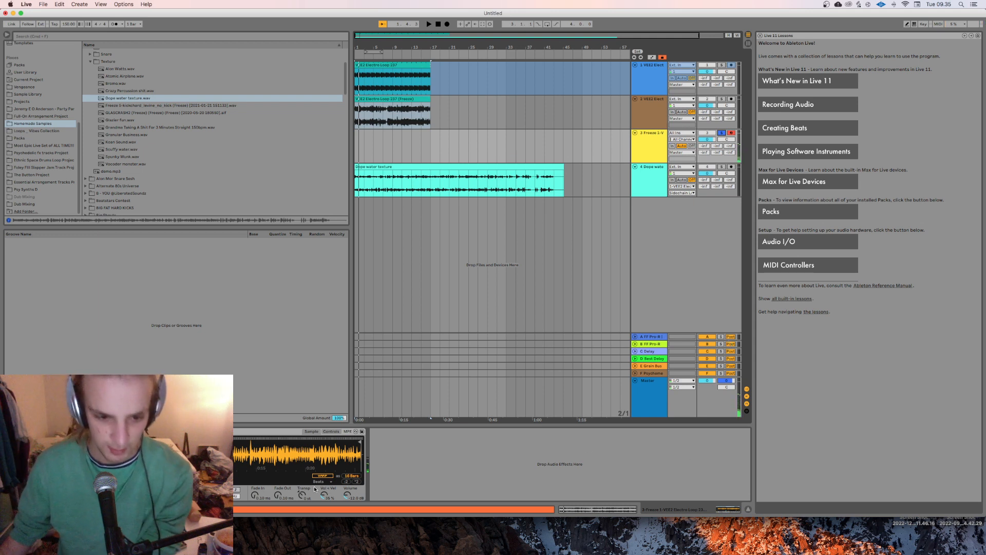
left_click_drag(303, 494, 303, 478)
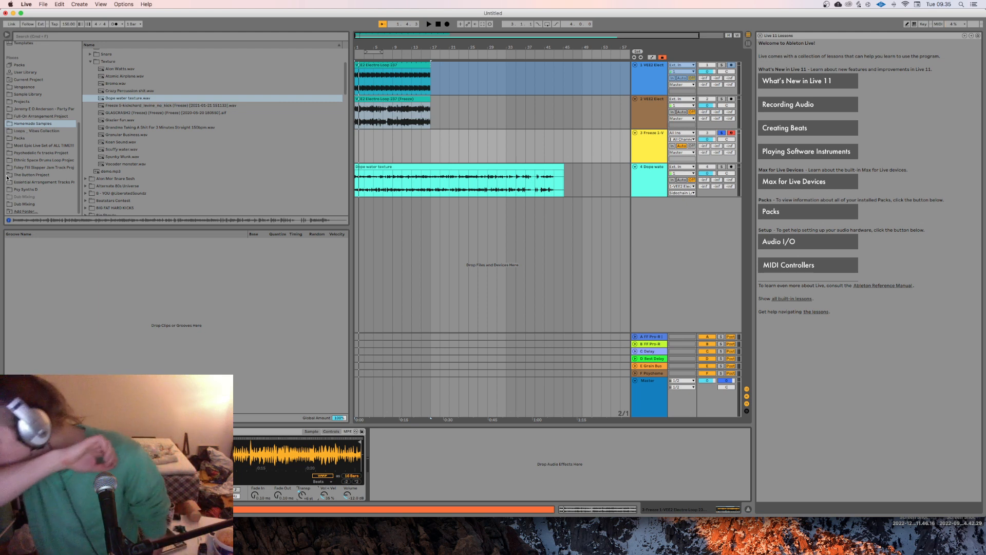
Step: Switch to OBS to check the running recording, and return to Ableton Live
mouse_move(239, 554)
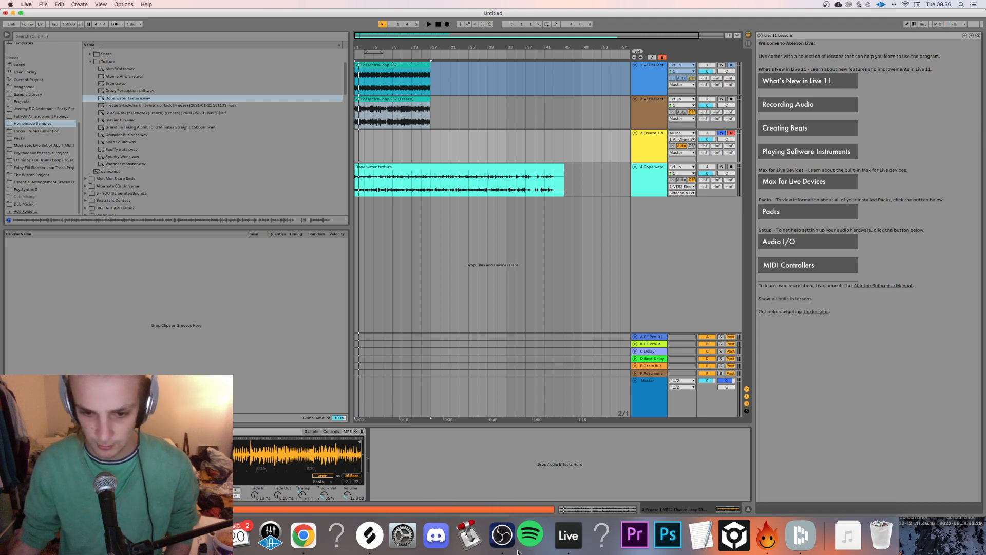
left_click(503, 536)
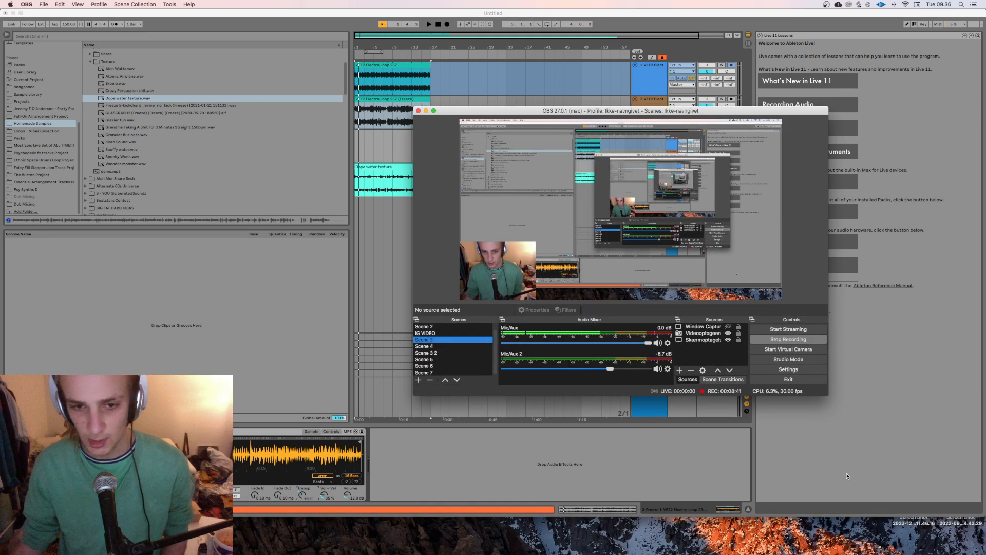
left_click(774, 500)
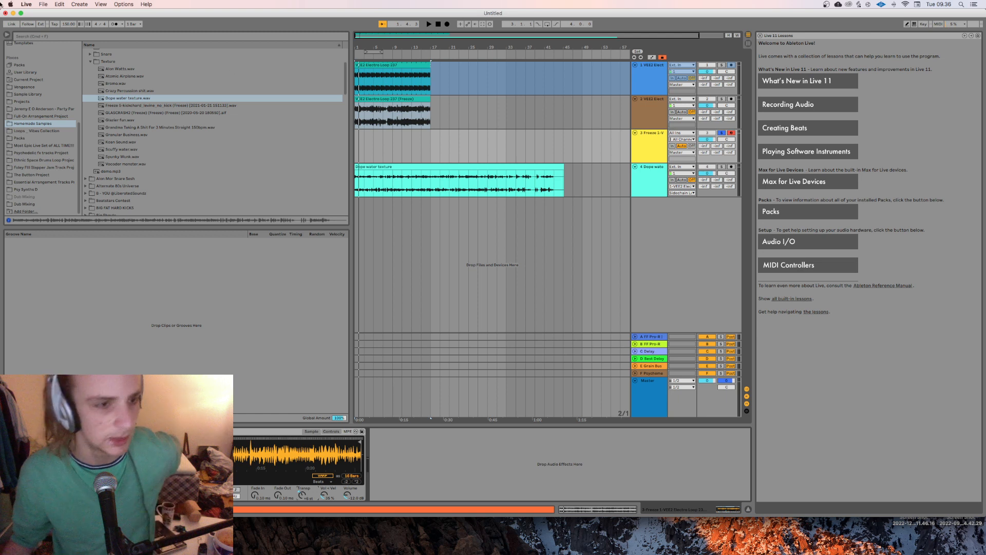
Step: Review the MIDI preferences and set the audio buffer size to 128 samples
scroll(56, 141, "up", 5)
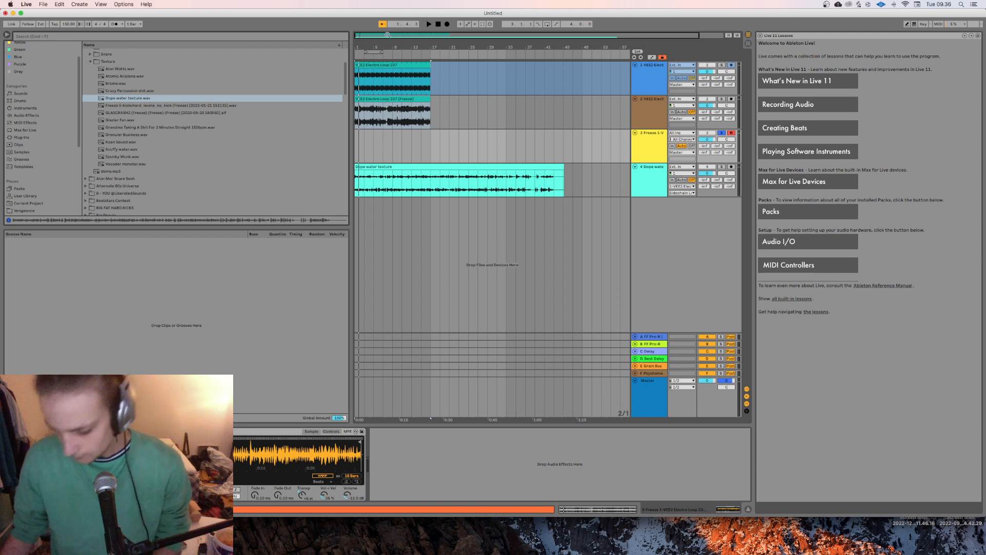
left_click(43, 4)
left_click(26, 5)
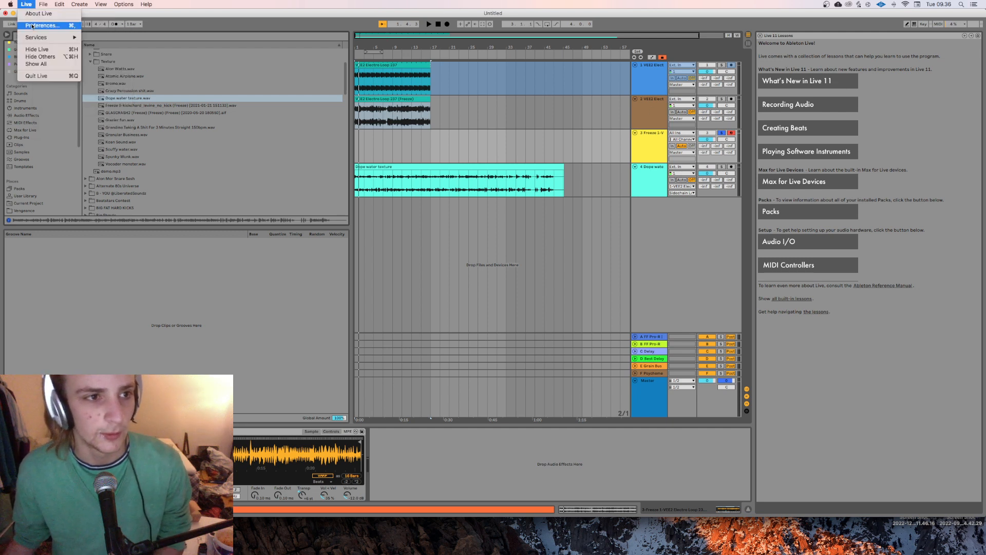
left_click(46, 26)
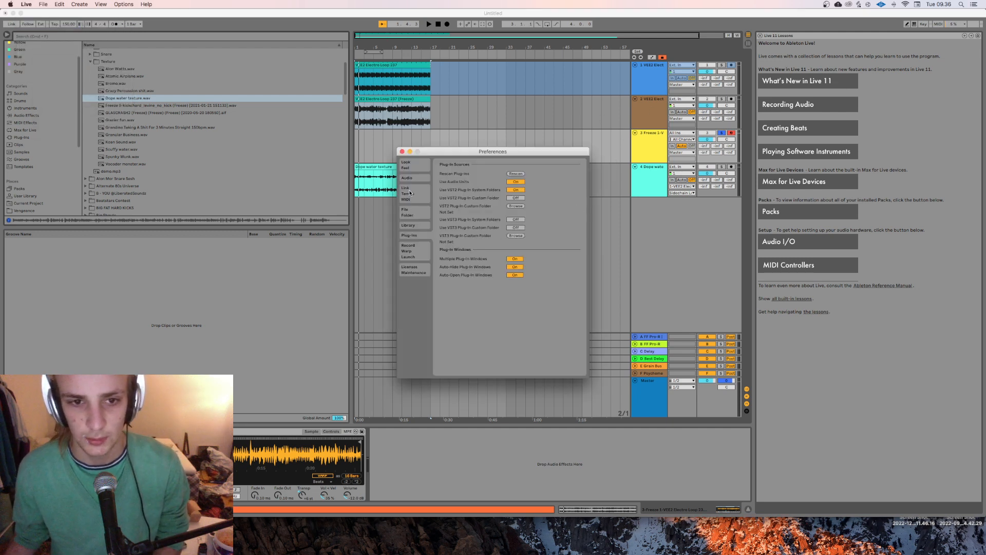
left_click(418, 194)
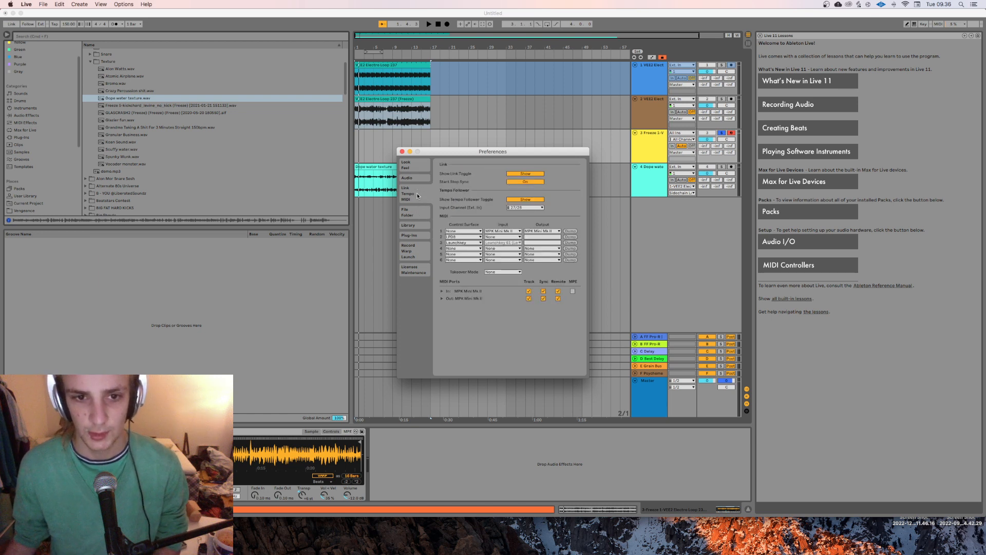
left_click(415, 177)
left_click(531, 243)
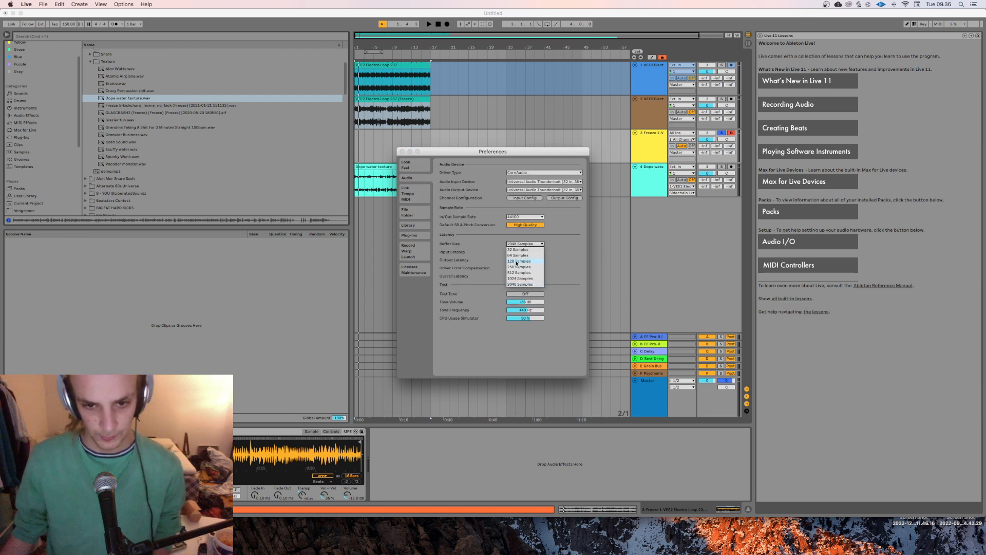
left_click(403, 152)
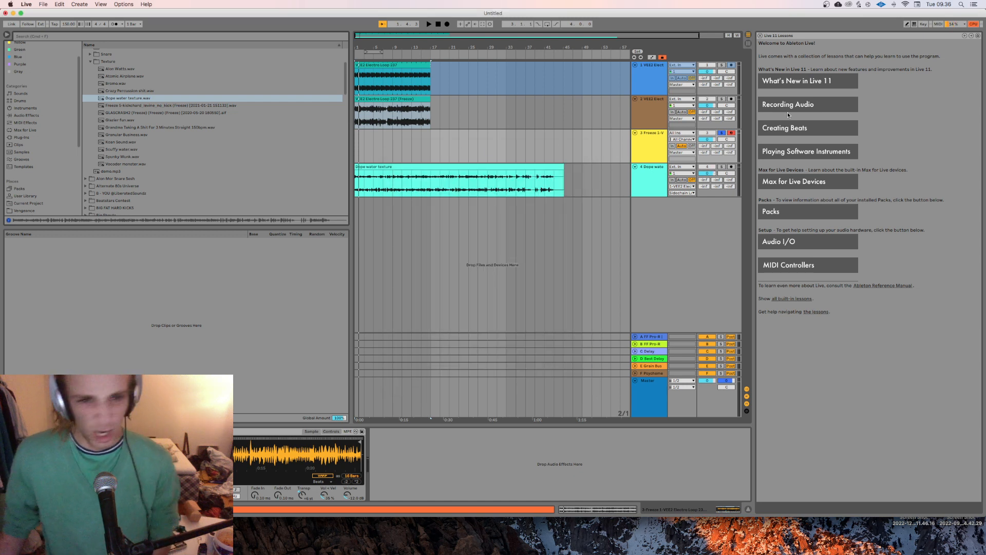
Step: Add an Arpeggiator MIDI effect in front of the Simpler on the MIDI track
left_click(26, 123)
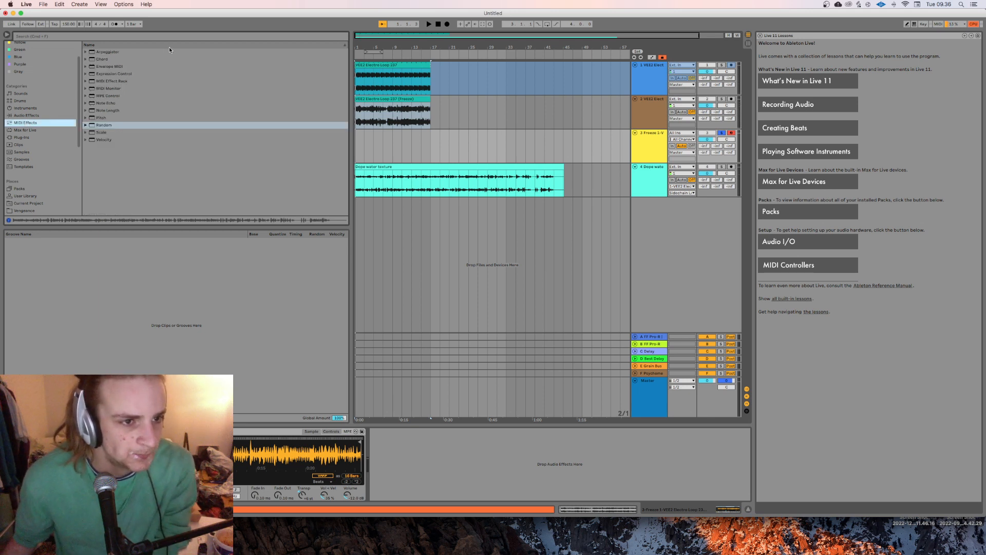
left_click(112, 52)
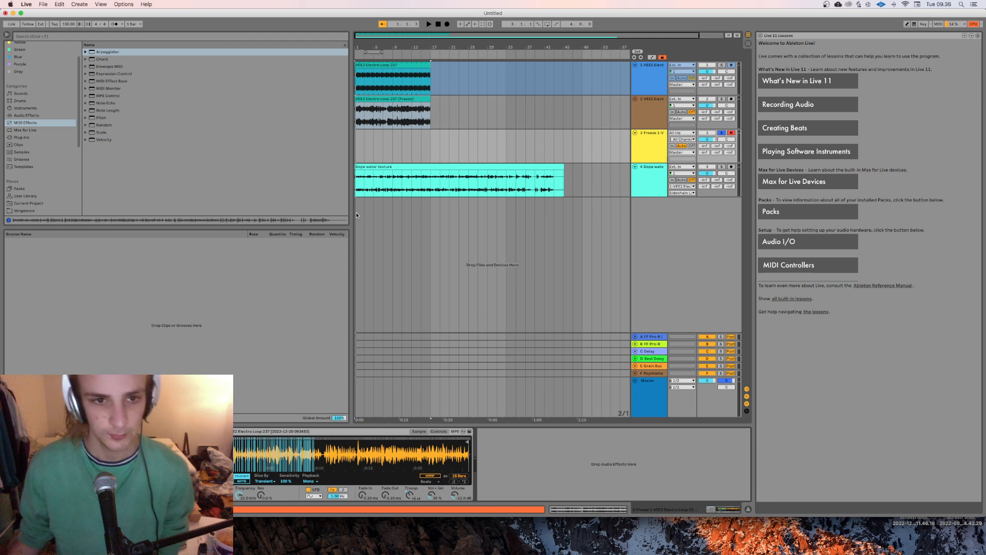
Step: Record a MIDI clip of about 16 bars on the Simpler track from the arrangement start, with the metronome on
left_click(359, 150)
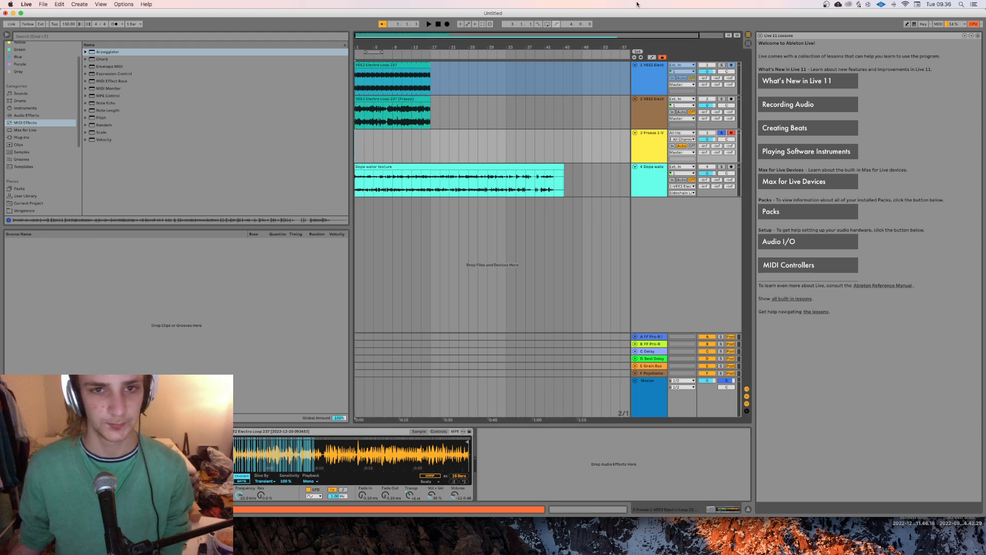
left_click(112, 24)
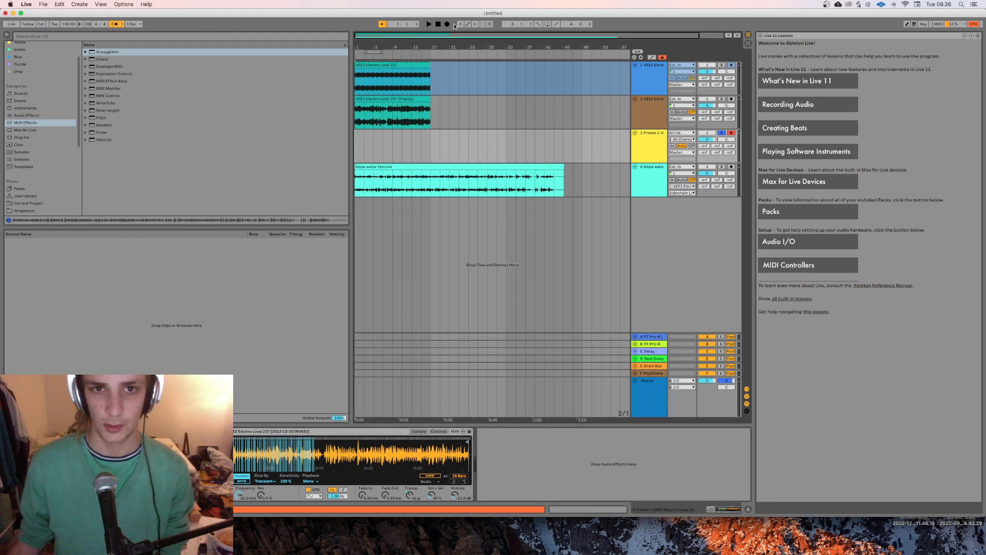
left_click(446, 24)
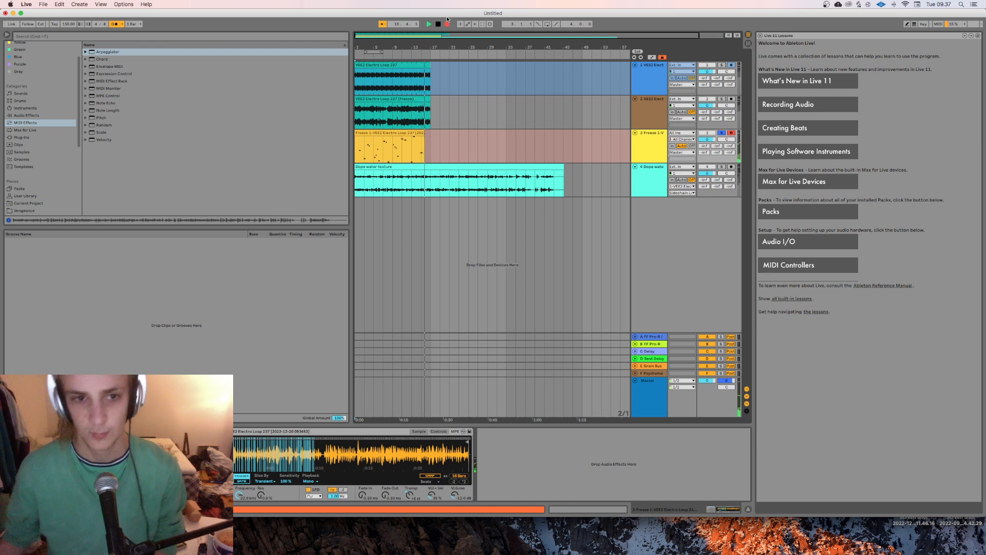
key("space")
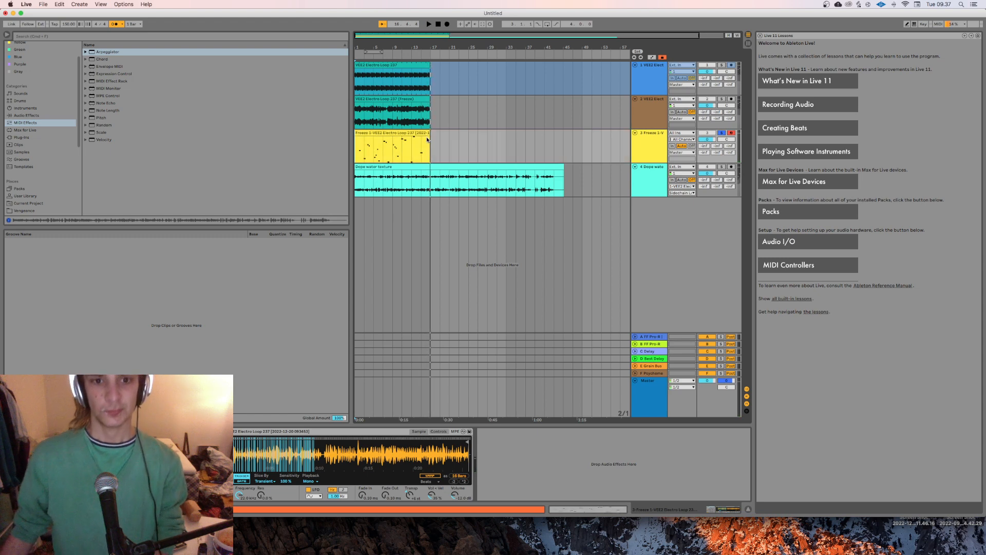
Step: Open the recorded MIDI clip in the note editor and change its grid to 1/4
double_click(427, 139)
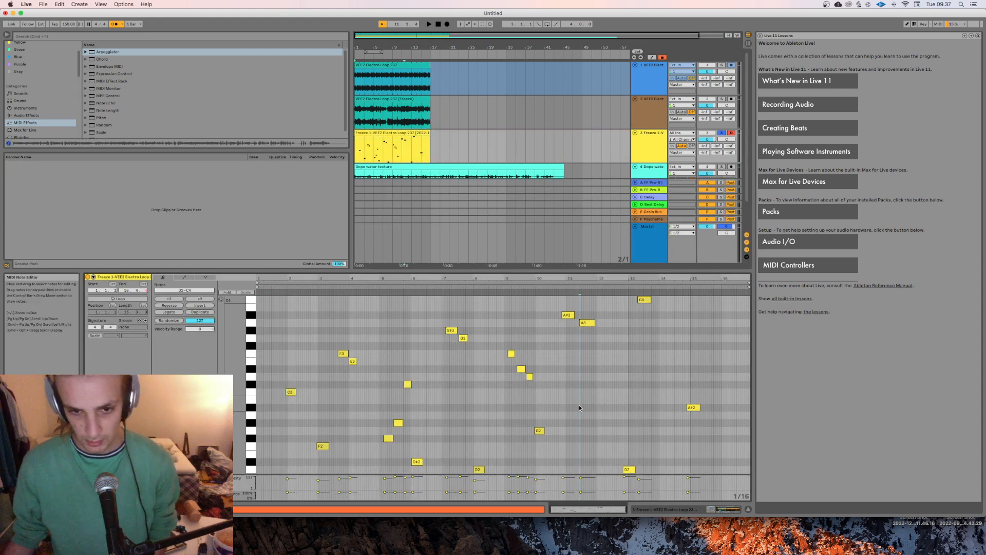
key("super+q")
left_click(521, 280)
right_click(579, 365)
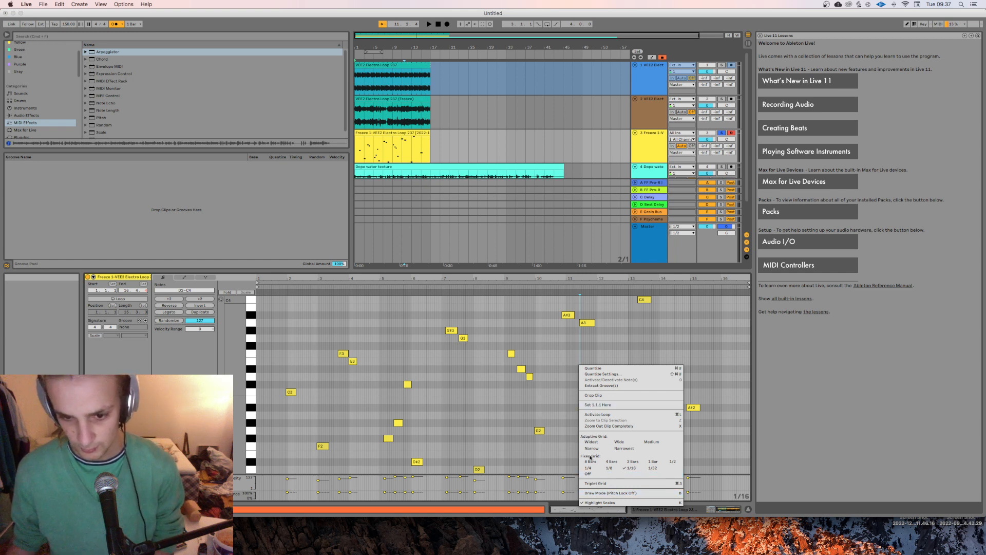
right_click(556, 413)
left_click(470, 442)
right_click(388, 358)
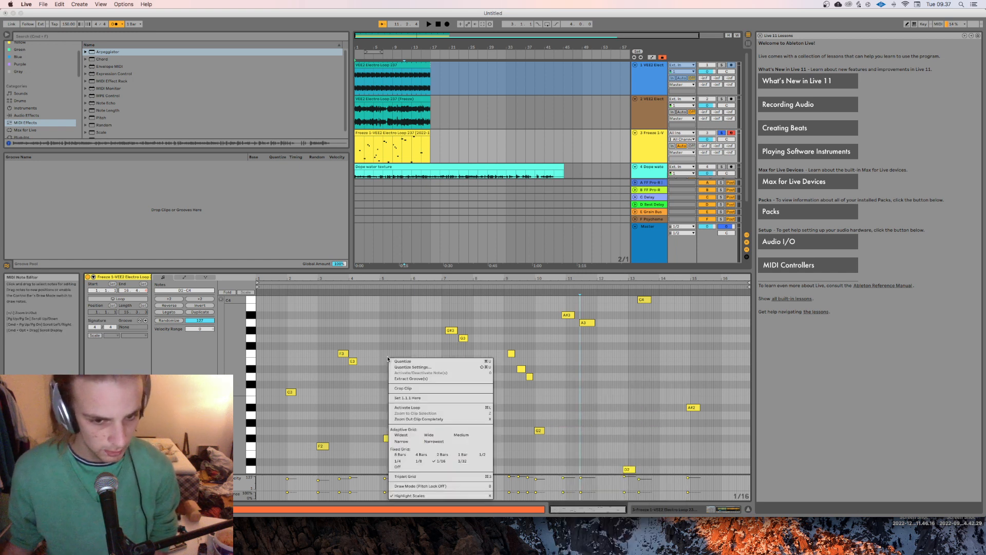
left_click(388, 358)
right_click(382, 345)
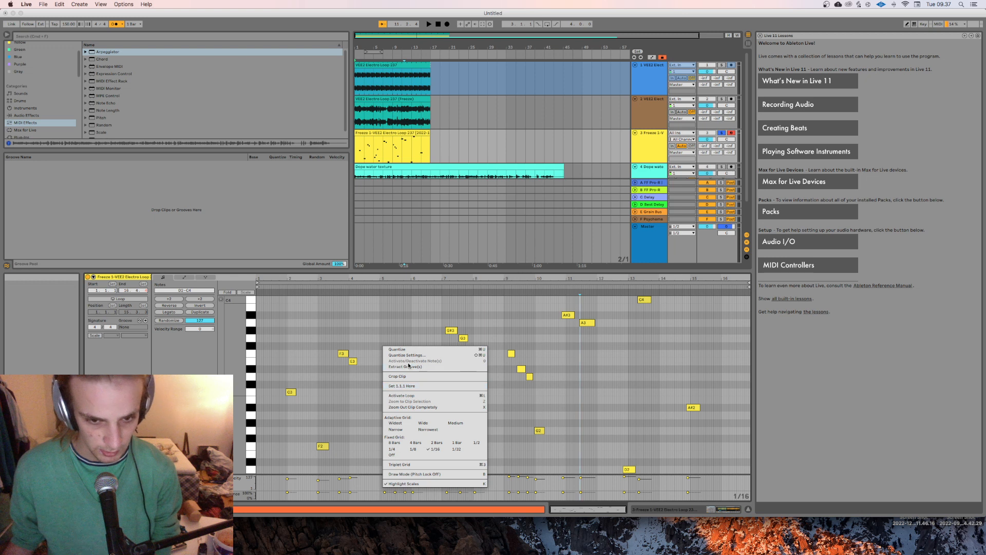
left_click(582, 422)
key("super+a")
right_click(595, 393)
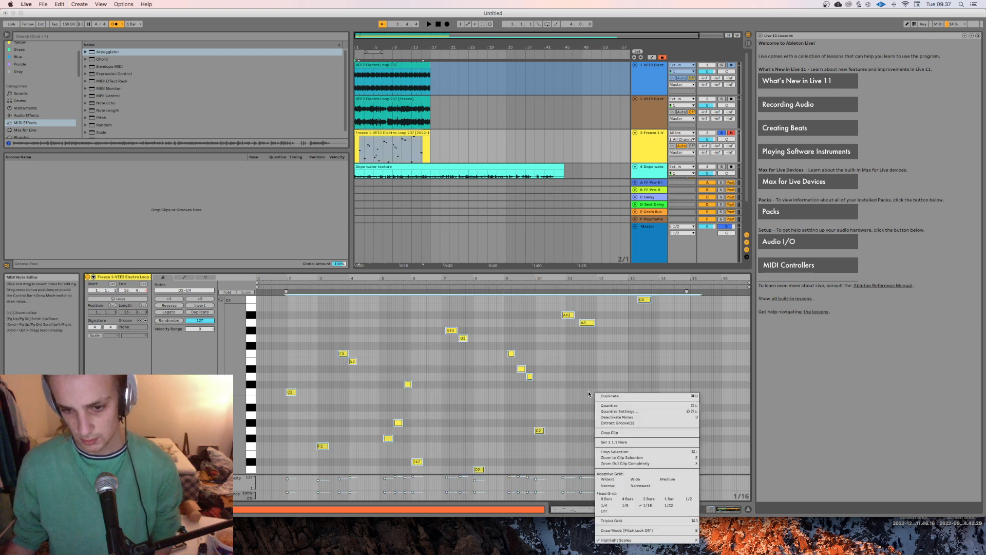
left_click(605, 505)
left_click(602, 452)
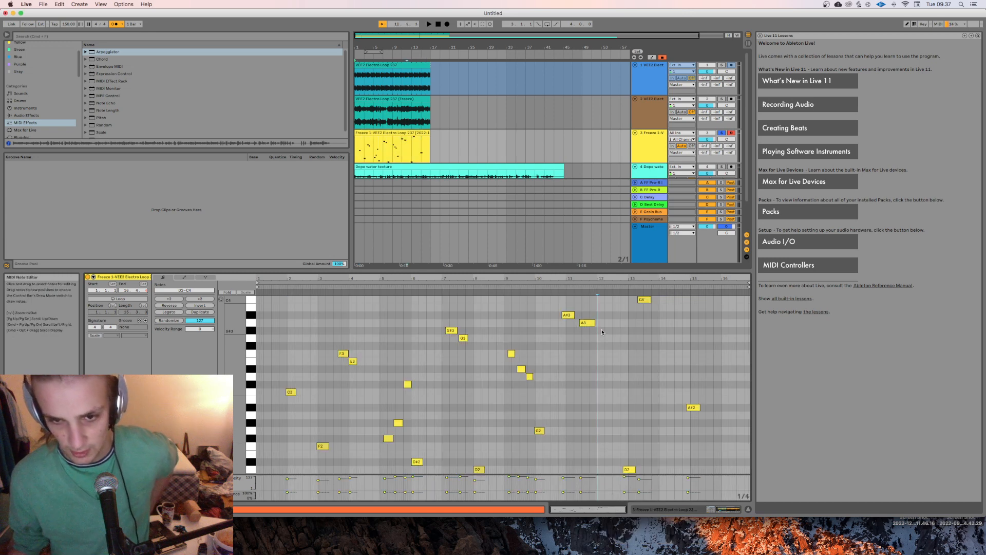
Step: Quantize all notes in the recorded MIDI clip to the current grid
left_click_drag(583, 279, 583, 293)
left_click(570, 424)
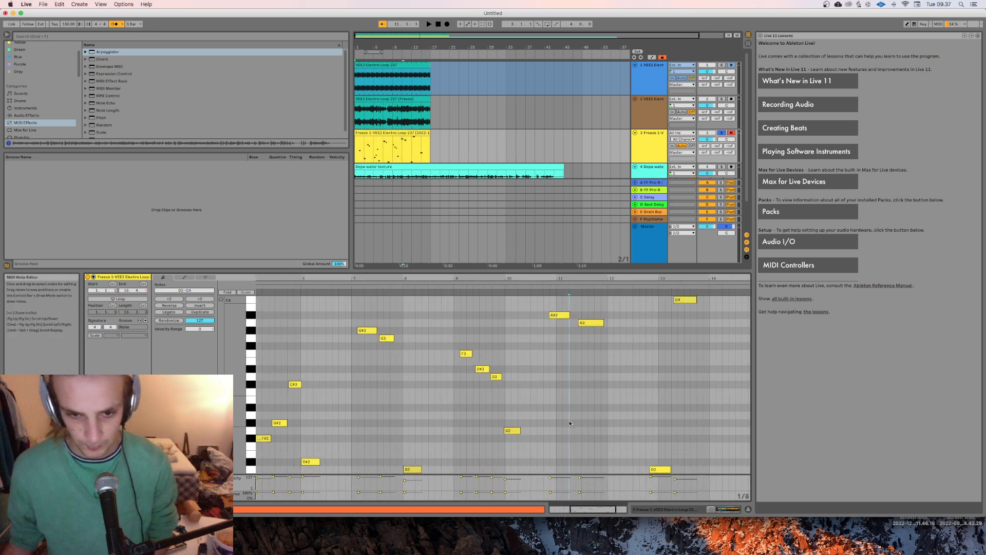
key("super+a")
key("super+u")
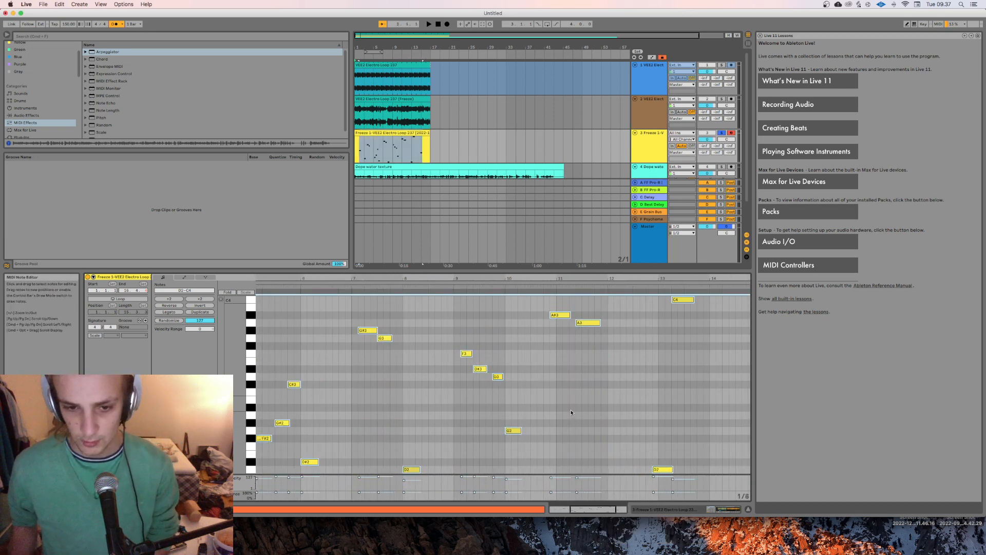
Step: Play the quantized MIDI clip from the beginning of the arrangement to check its timing
key("space")
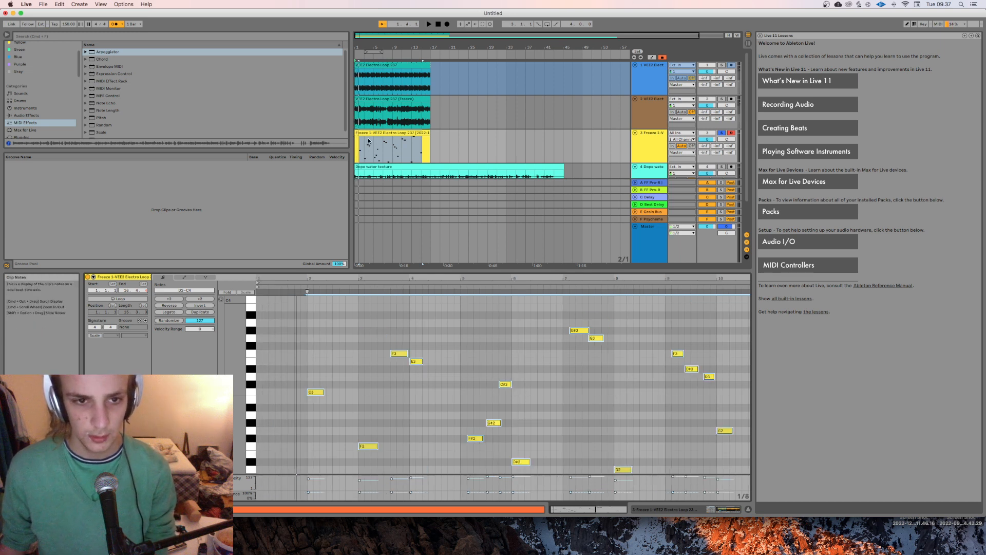
key("space")
left_click(355, 151)
key("space")
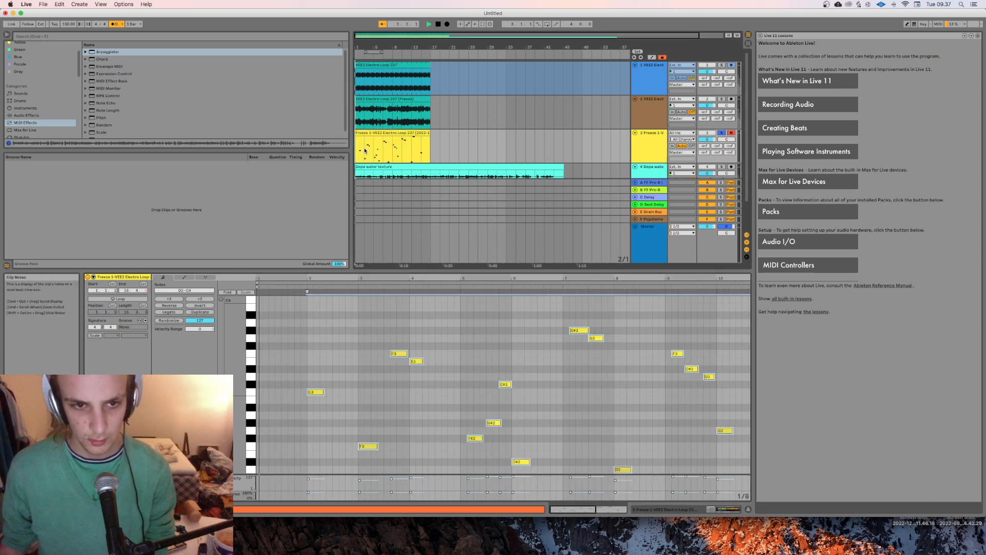
key("space")
key("space")
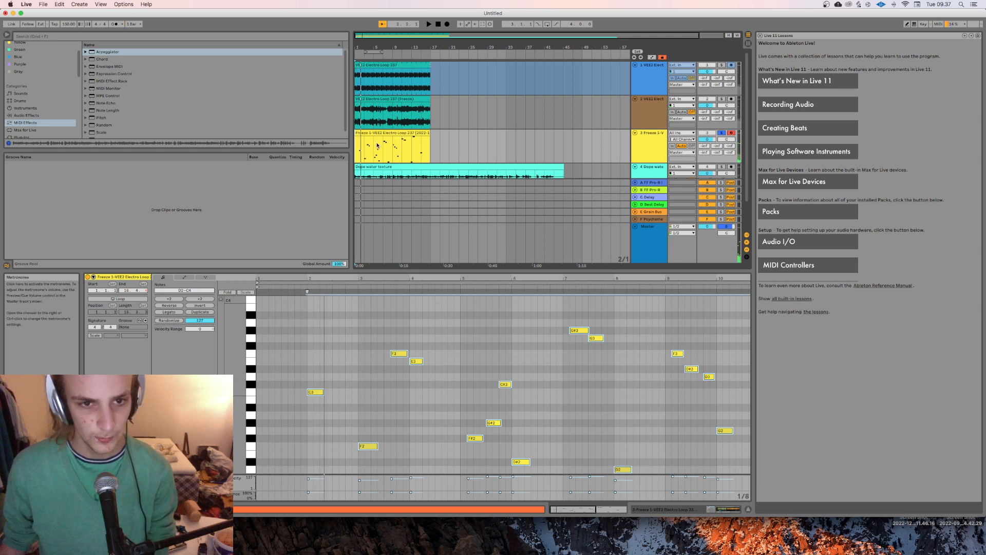
Step: Trim the empty first bar off the MIDI clip and move the clip to the arrangement start
key("plus")
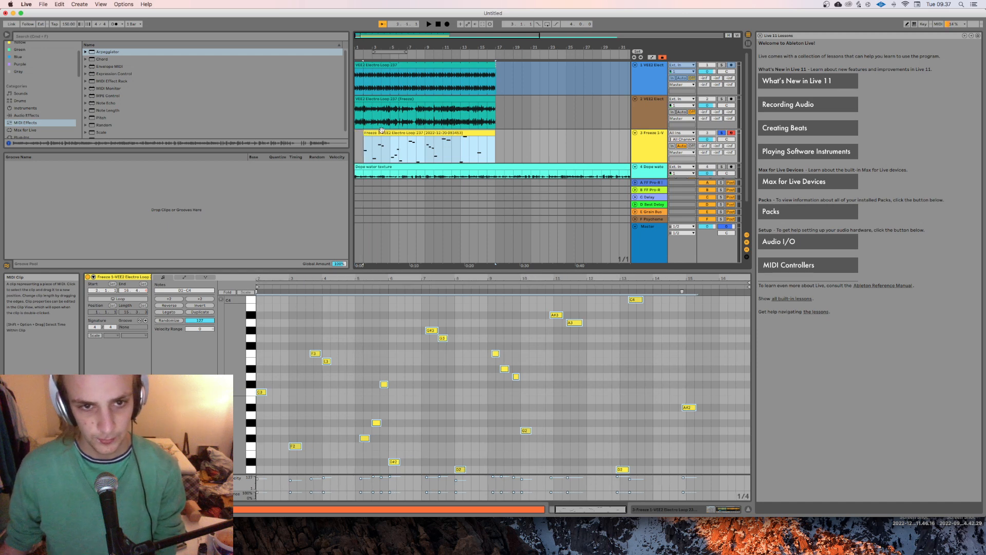
left_click(358, 134)
left_click_drag(367, 134, 359, 134)
Step: Select all notes in the MIDI clip and lower their trigger probability together
left_click(410, 380)
key("super+a")
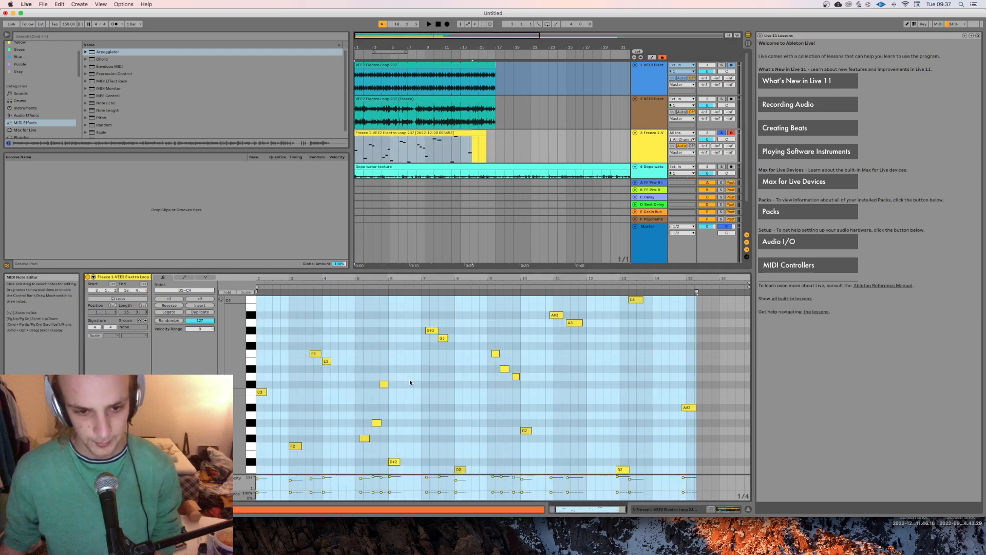
key("super+c")
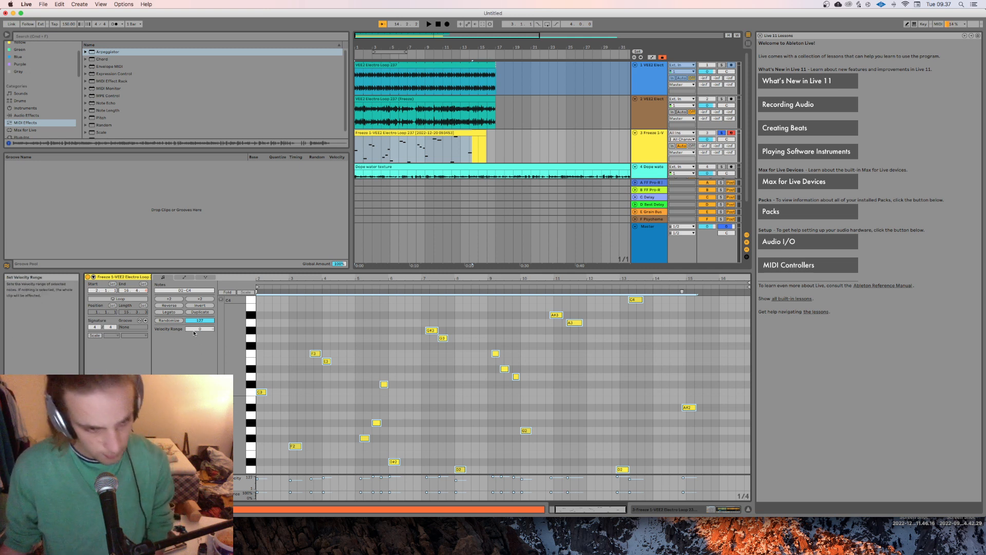
right_click(542, 415)
left_click(522, 417)
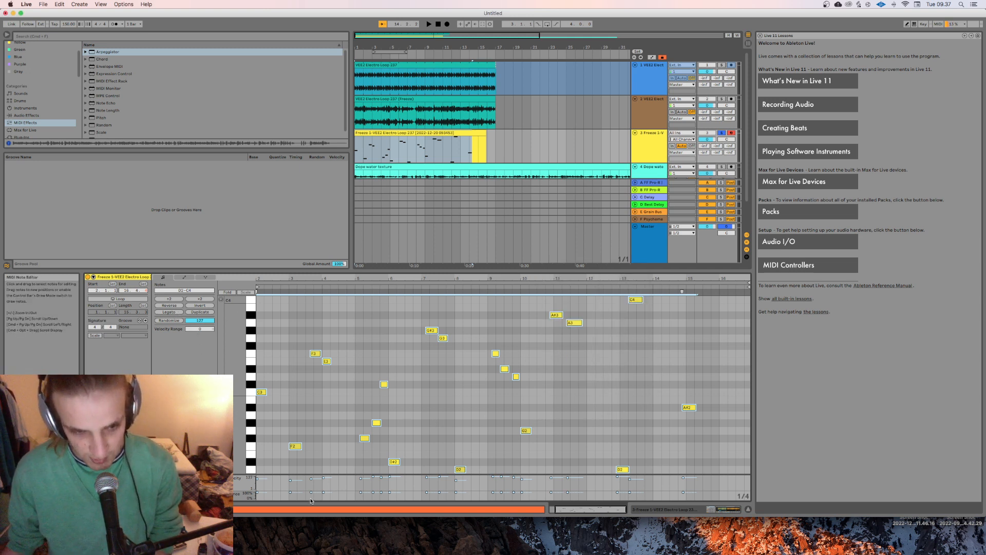
left_click(290, 493)
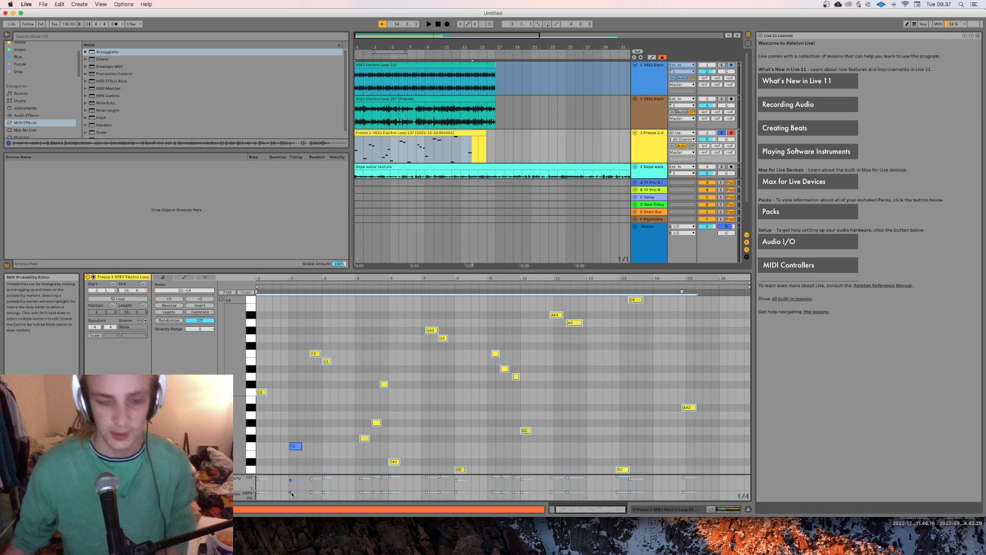
left_click(290, 494)
key("super+a")
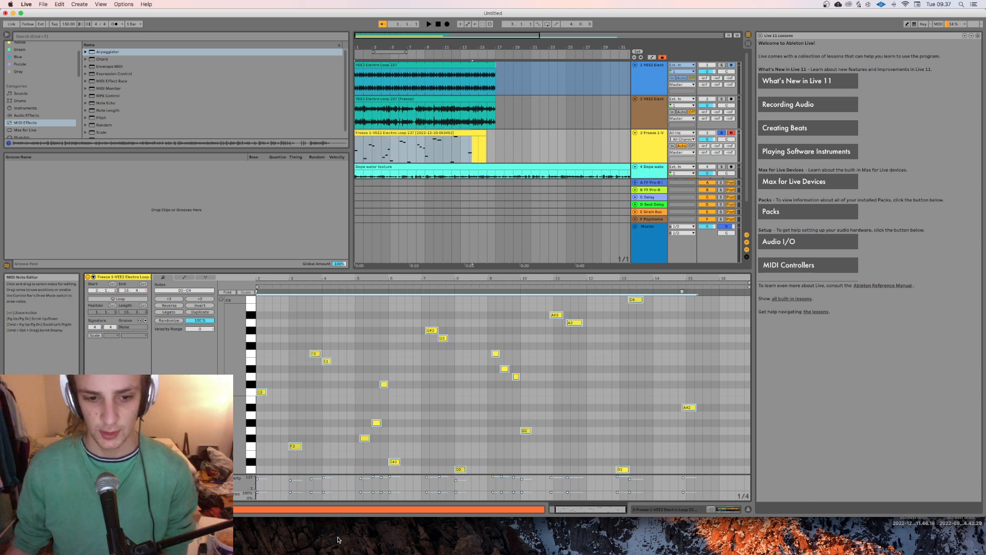
left_click_drag(291, 492, 291, 495)
Step: Play back the MIDI clip to hear the reduced note probability, and deselect the notes
key("space")
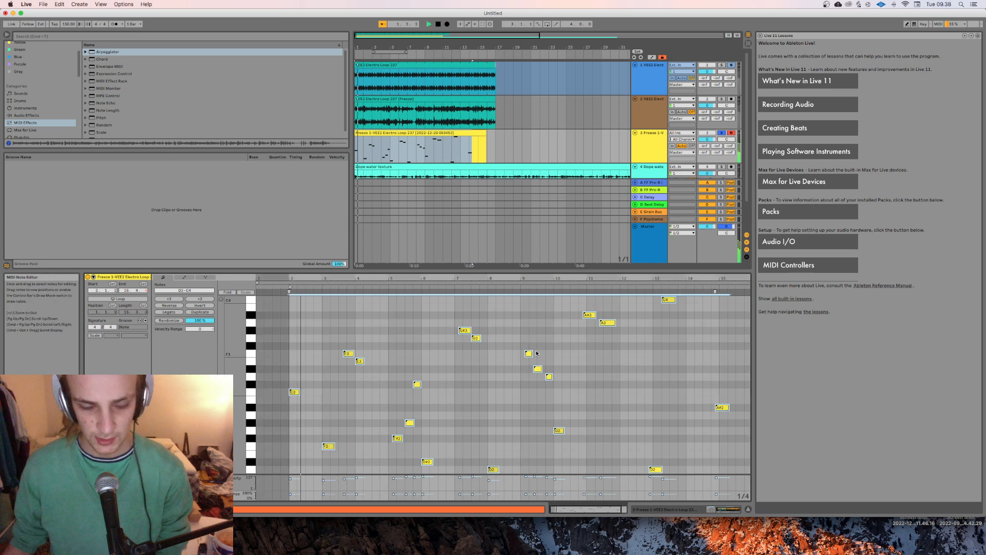
left_click(526, 367)
left_click(450, 316)
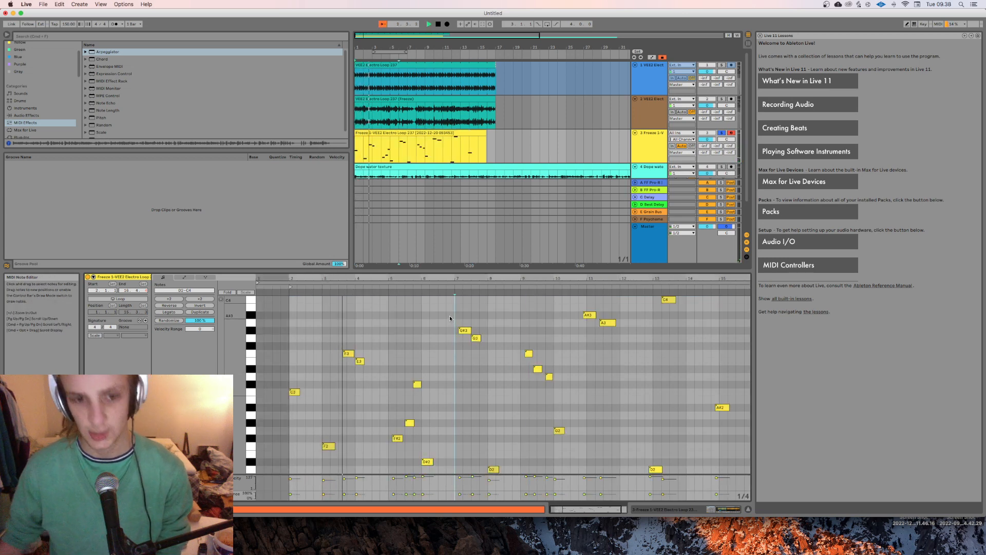
key("space")
Step: Return to the MIDI track's device chain, raise its send to the C Delay return, and play the result
left_click(719, 509)
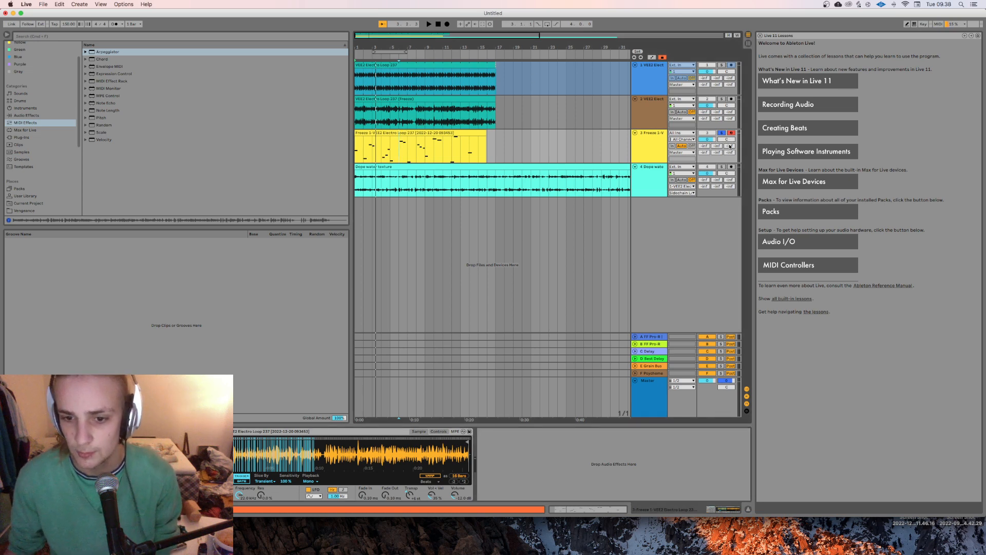
key("space")
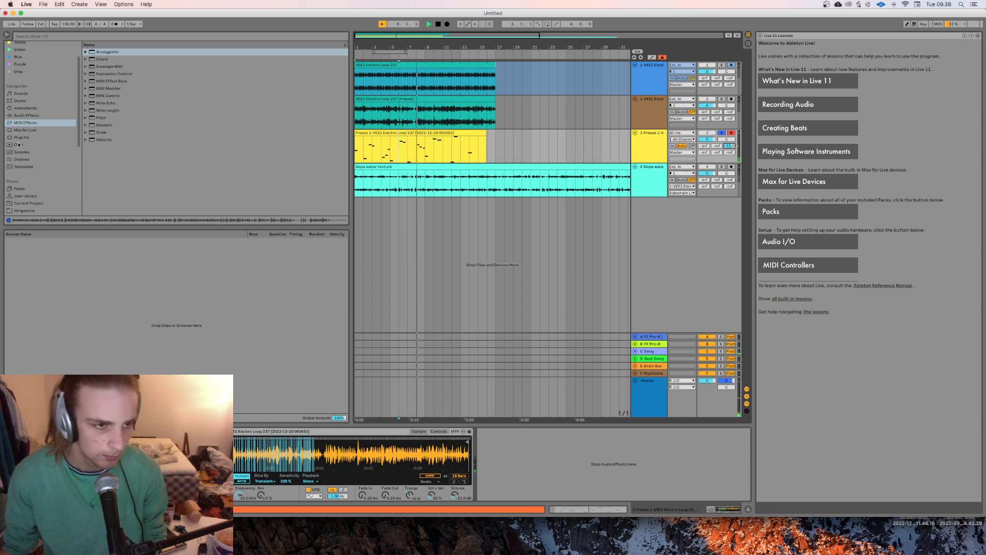
Step: Add the Max for Live audio effect Logistic Mod after the Simpler on the MIDI track
scroll(45, 147, "down", 5)
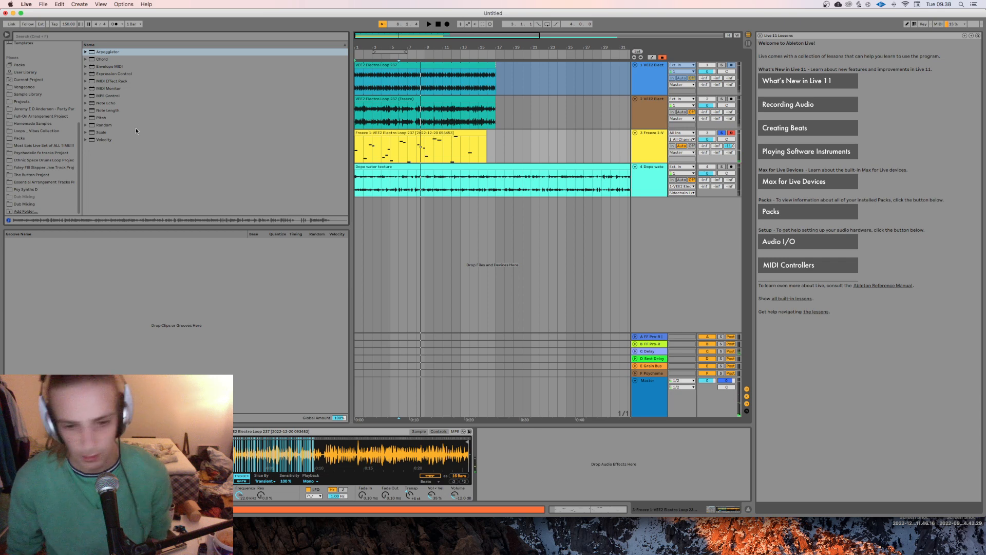
scroll(39, 156, "up", 3)
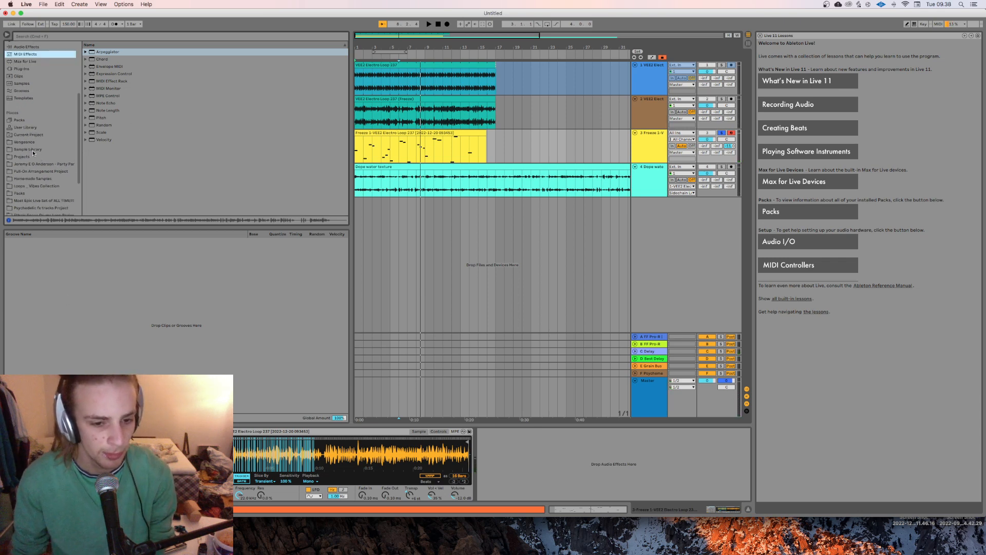
left_click(31, 149)
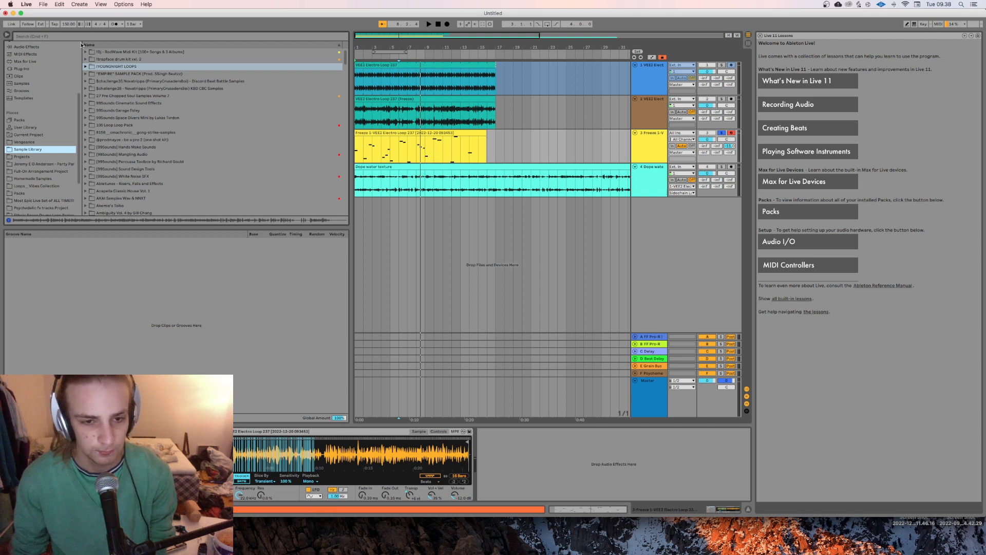
scroll(28, 152, "up", 5)
left_click(23, 155)
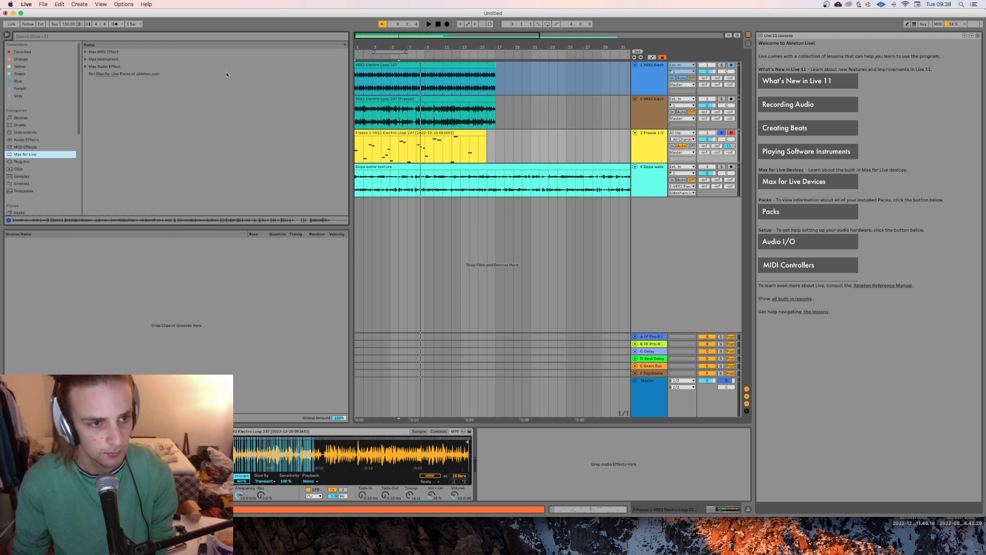
left_click(86, 67)
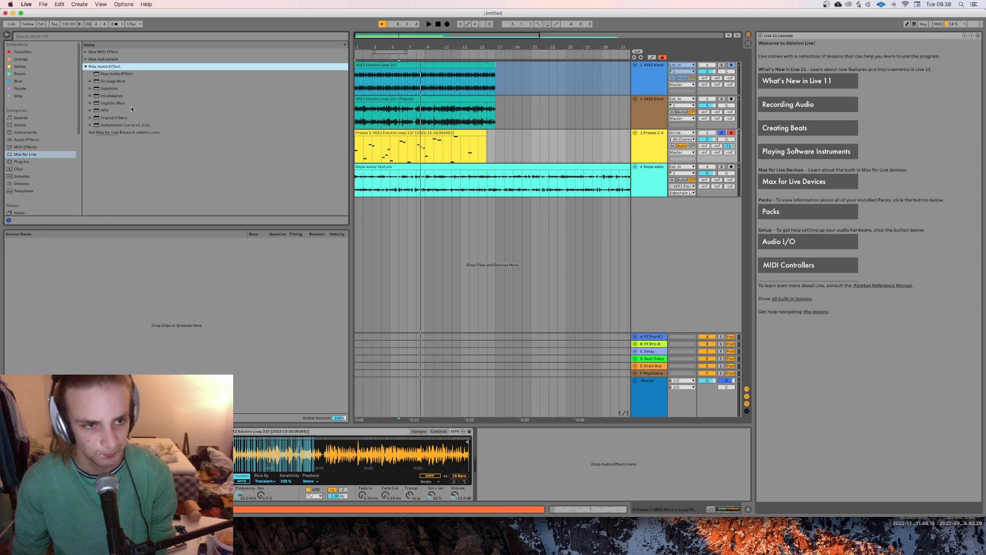
left_click(117, 104)
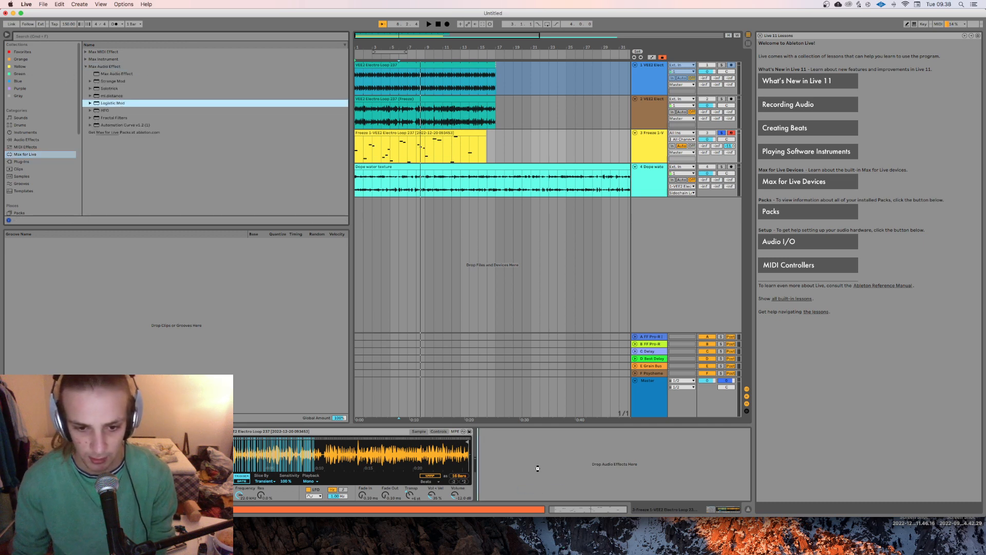
left_click_drag(537, 466, 538, 465)
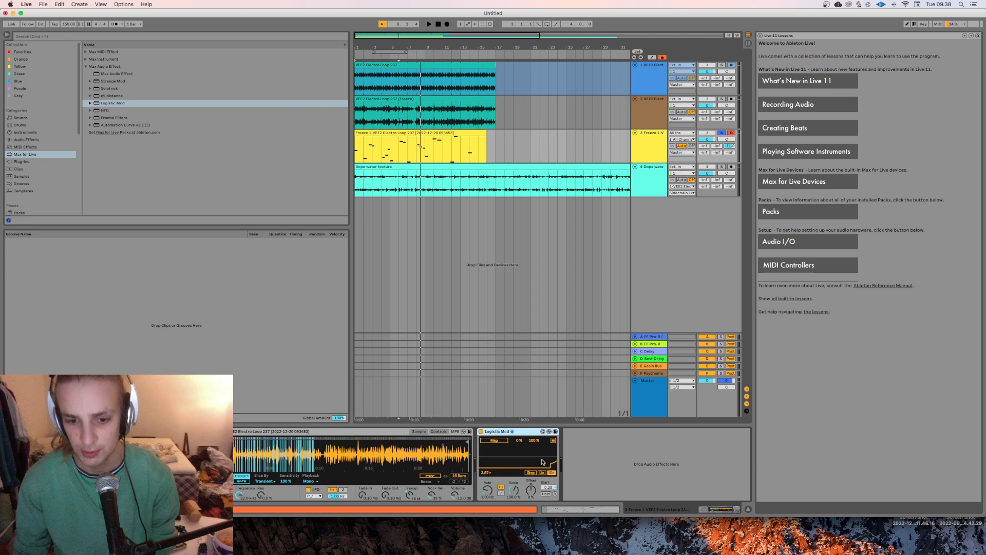
Step: Map Logistic Mod to the Simpler's Transpose and narrow its modulation range while auditioning the clip
left_click(501, 493)
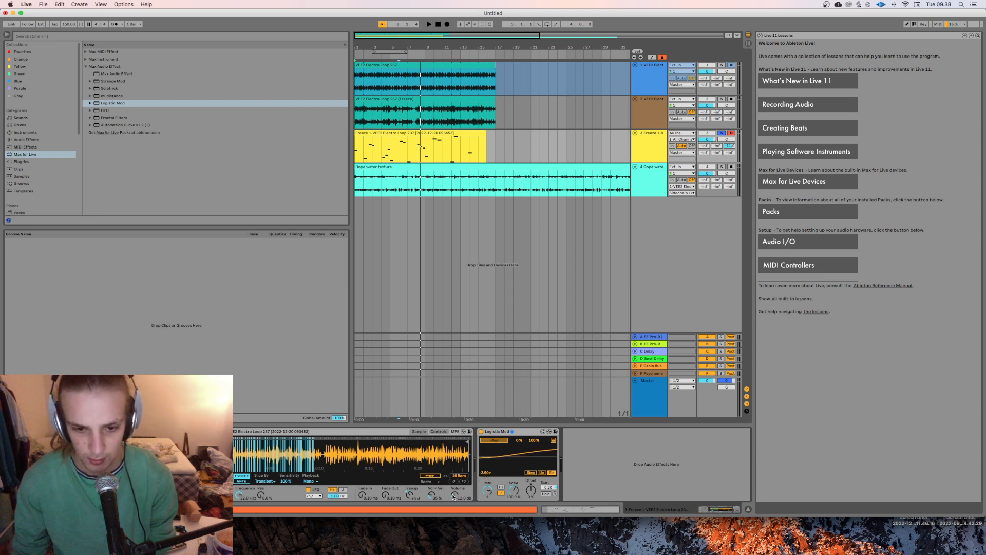
key("space")
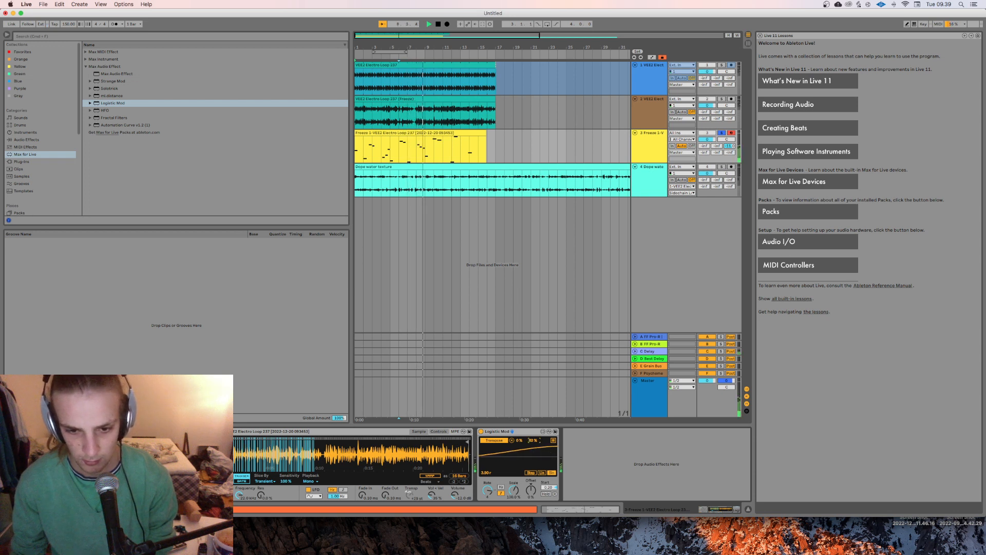
left_click_drag(534, 440, 520, 418)
key("space")
key("space")
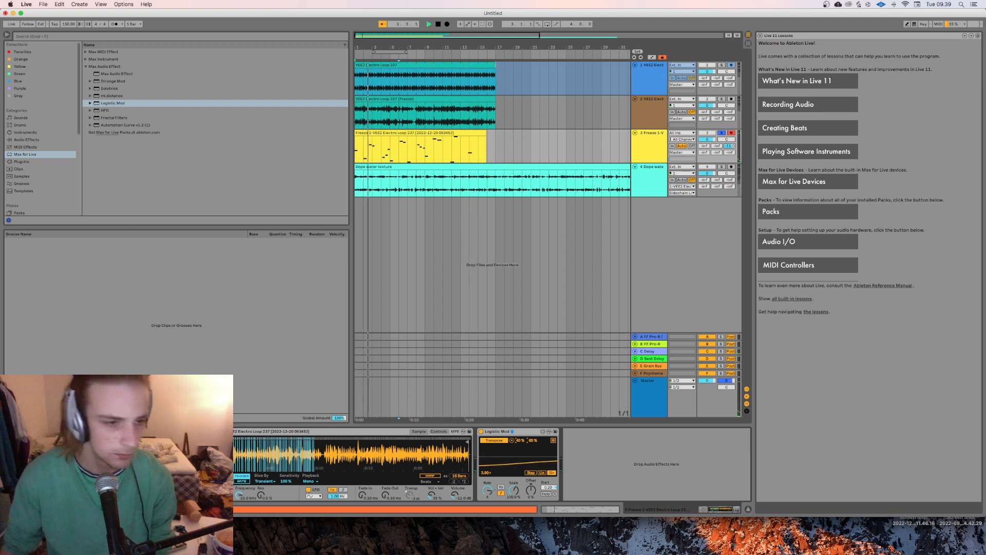
Step: Add the MIDI effect Random ahead of the Simpler on the sliced MIDI track
left_click(32, 138)
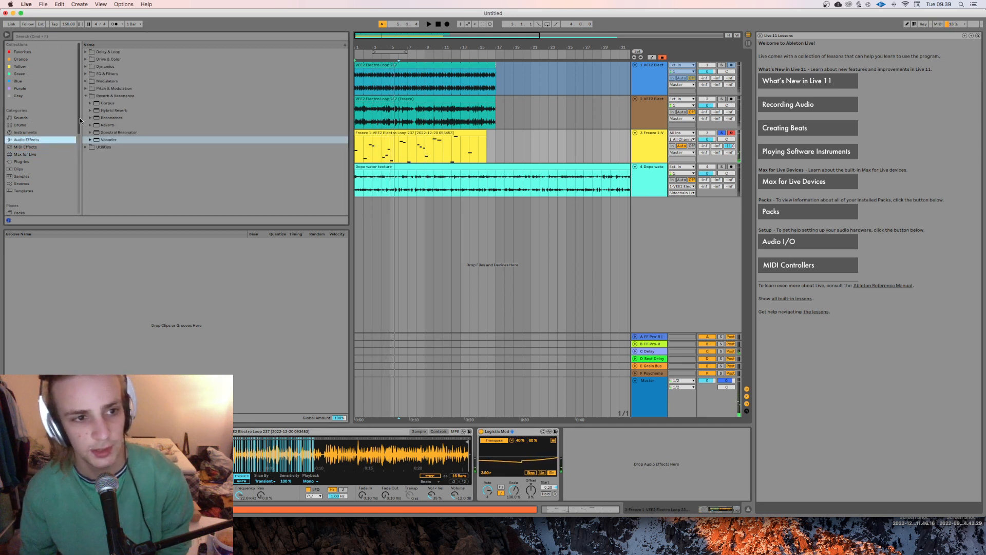
left_click(24, 163)
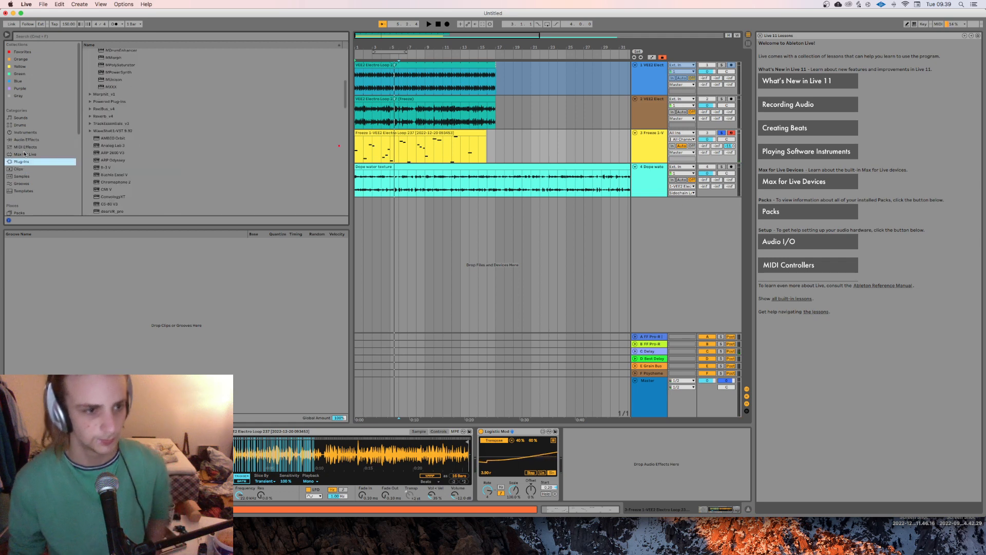
left_click(25, 139)
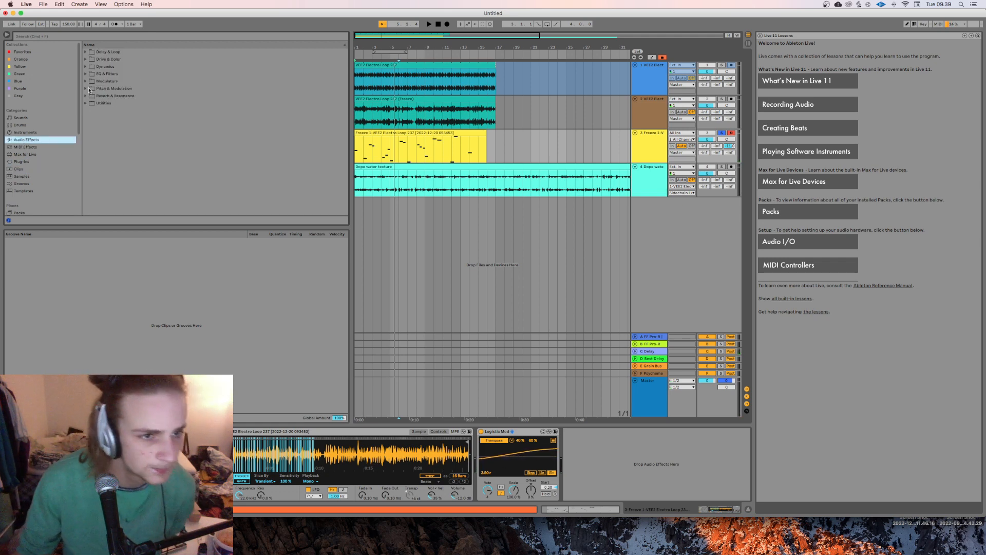
left_click(86, 88)
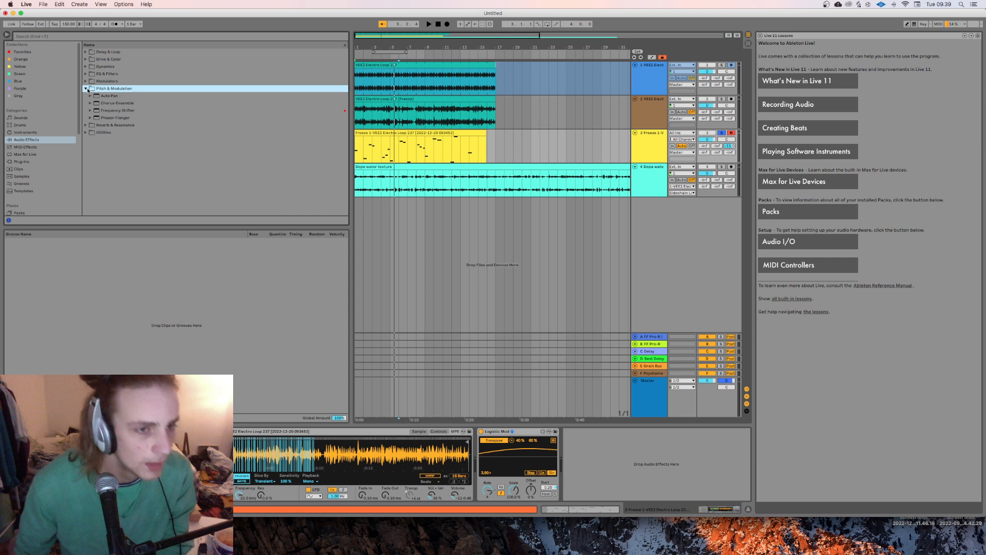
left_click(86, 88)
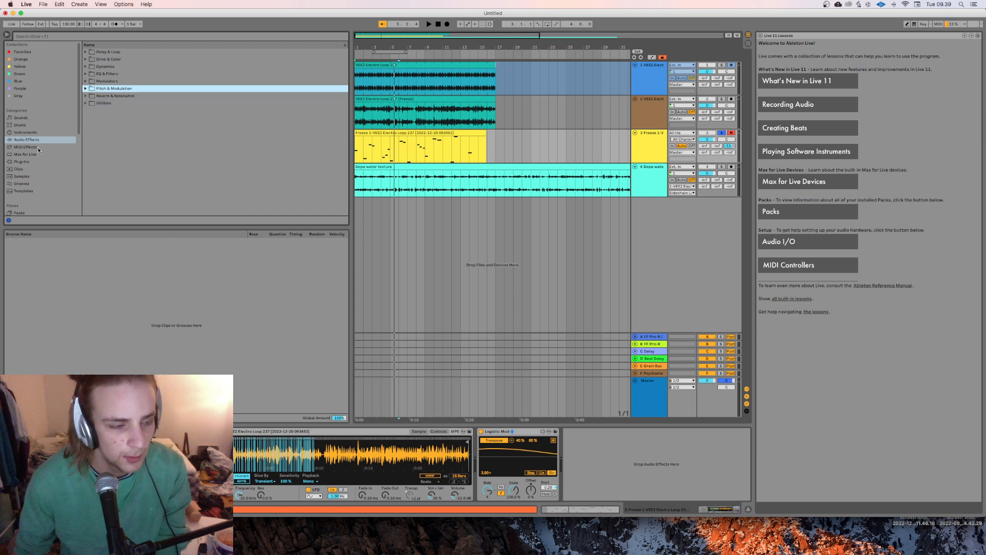
scroll(46, 164, "down", 5)
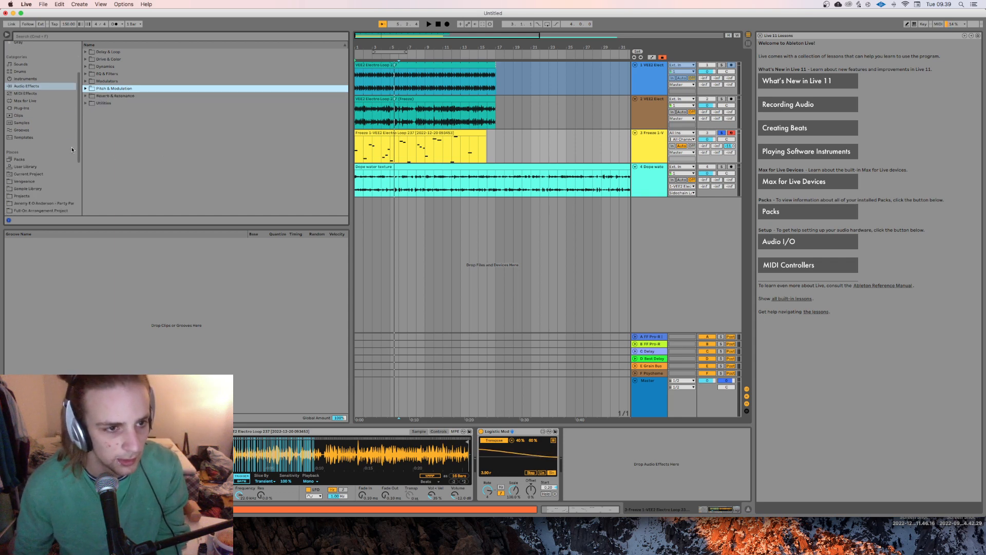
left_click(24, 102)
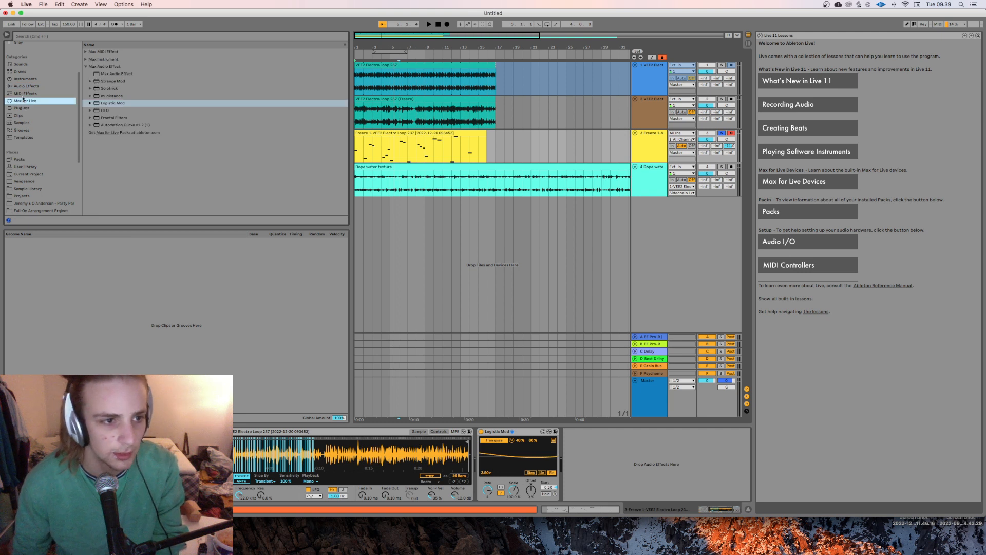
left_click(23, 93)
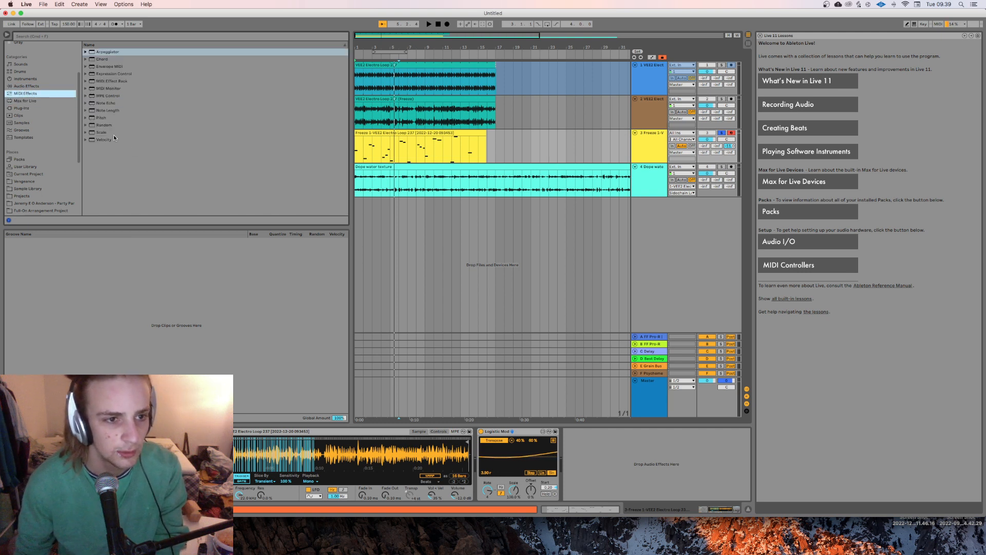
left_click(101, 124)
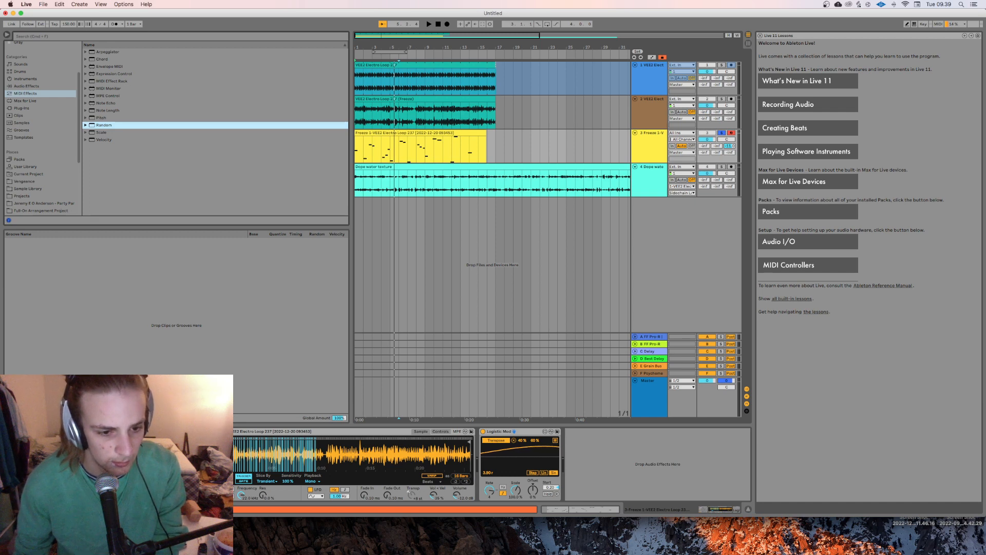
left_click_drag(103, 125, 201, 463)
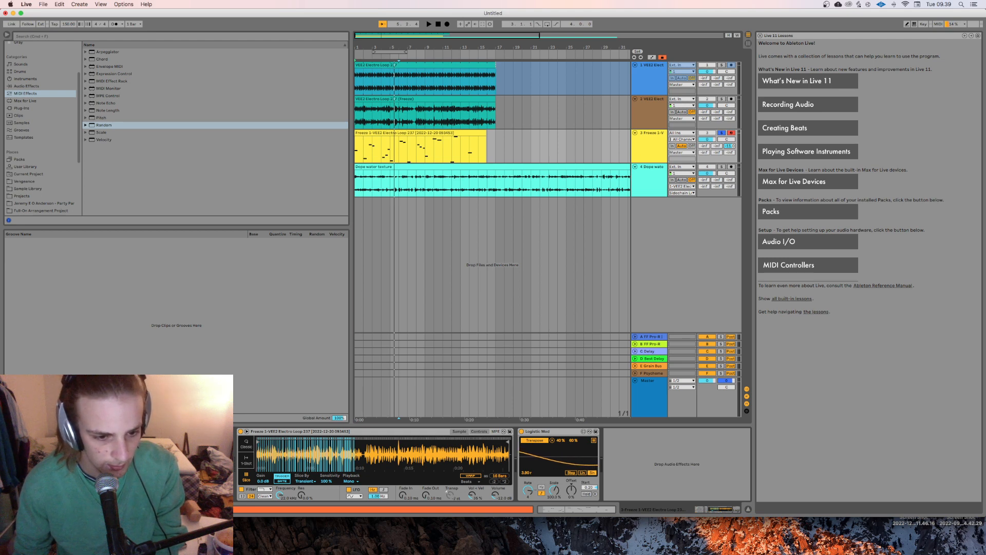
Step: Play back the clip with Random applied, show more of the arrangement, and turn off solo on the MIDI track
key("space")
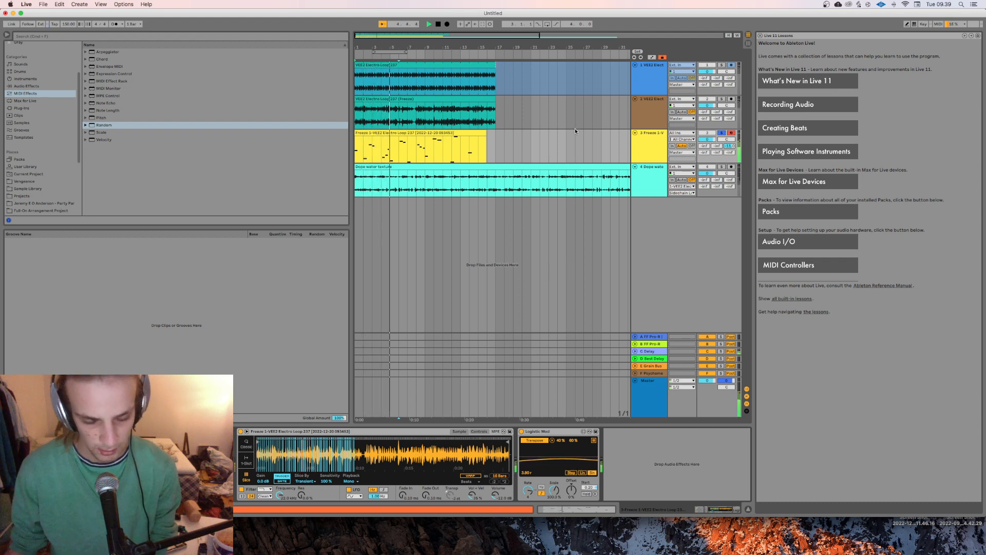
left_click(653, 152)
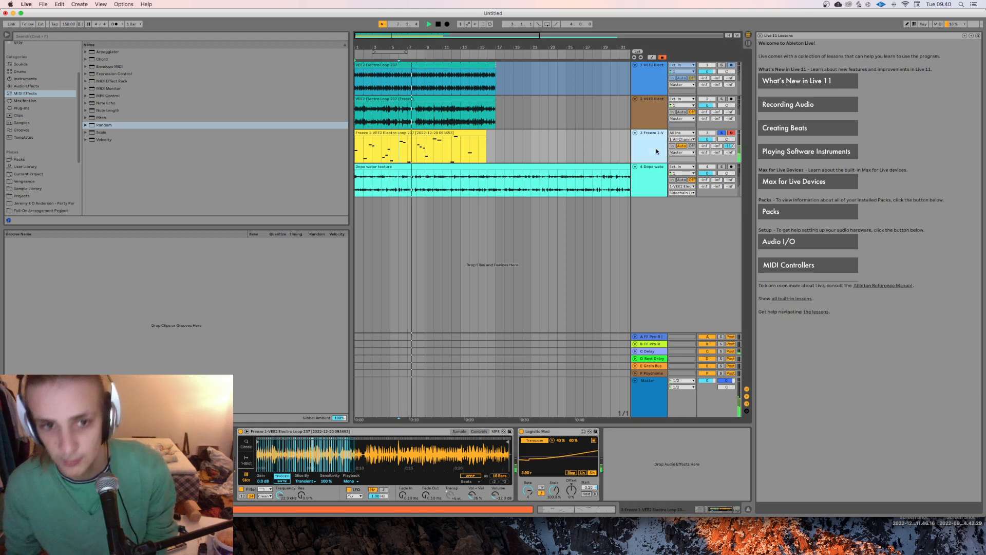
double_click(411, 36)
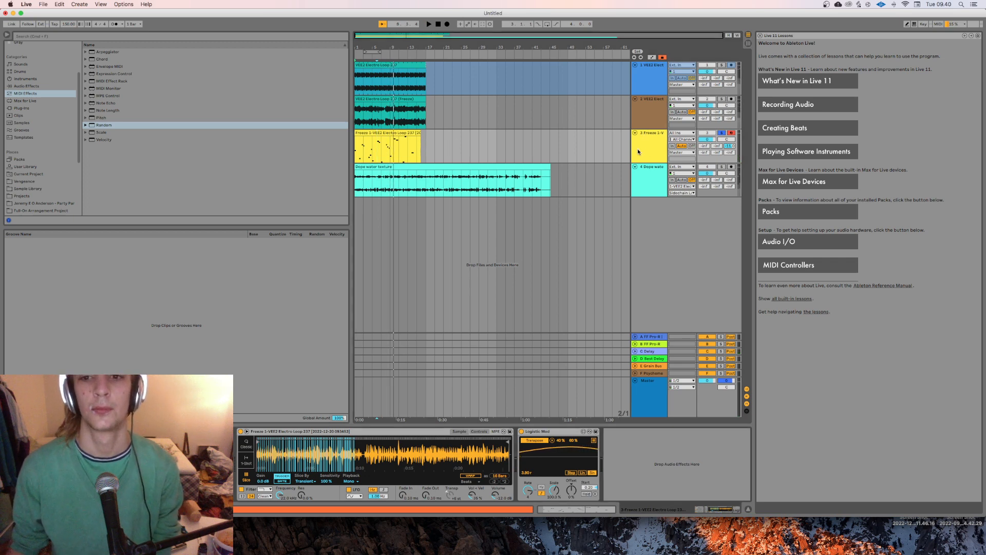
scroll(35, 181, "down", 4)
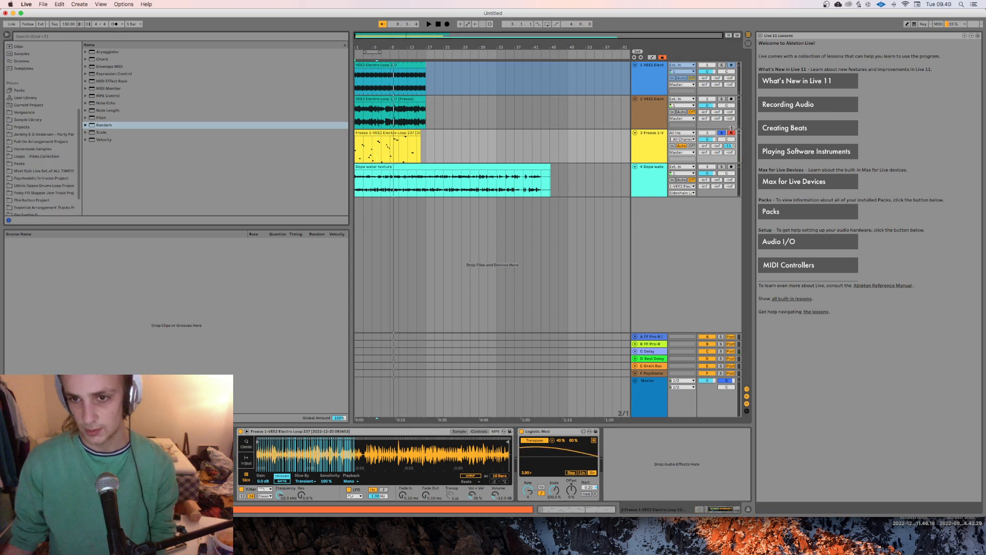
left_click(722, 133)
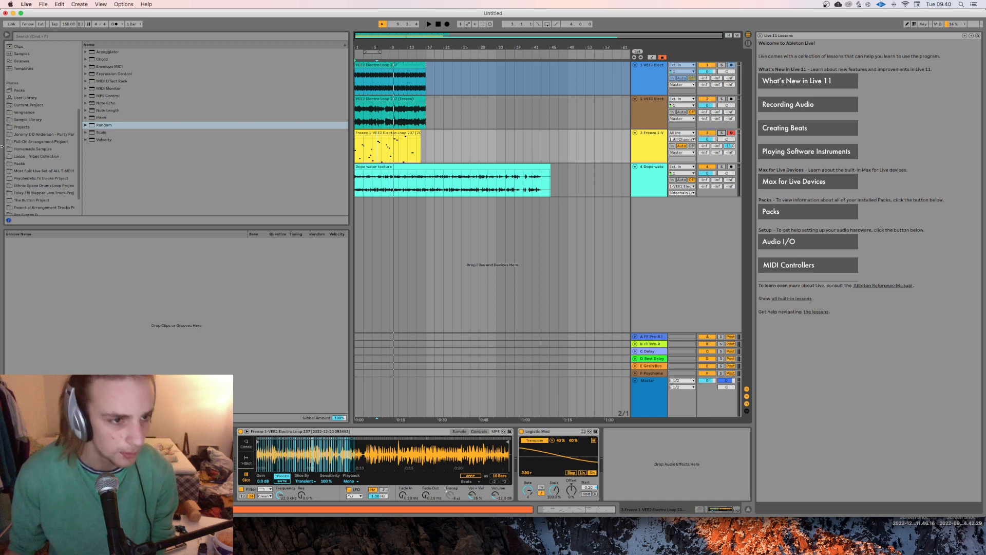
Step: Extend the MIDI clip to the end of the electro loop and duplicate it three times along the timeline
scroll(47, 149, "down", 2)
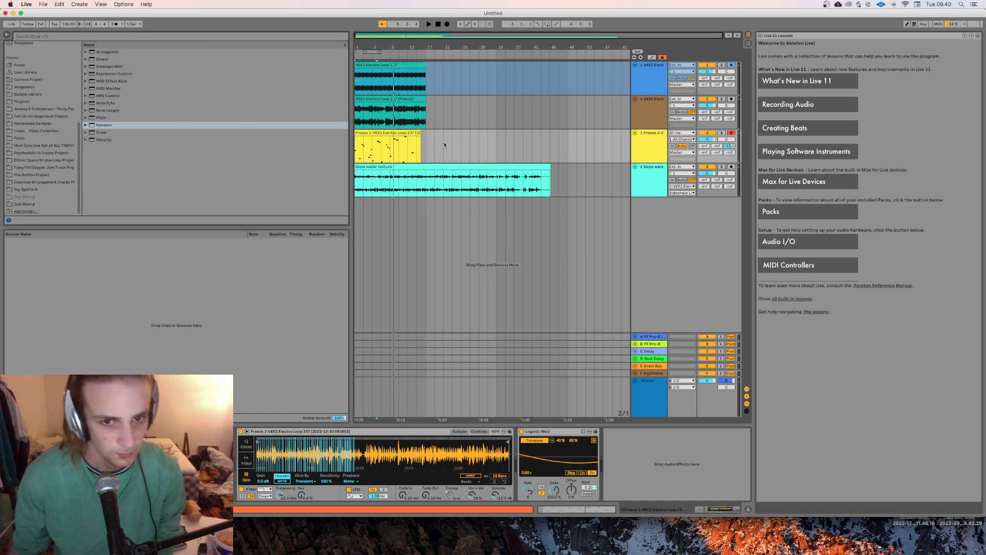
left_click_drag(418, 131, 426, 132)
key("super+d")
key("super+d")
key("super+d")
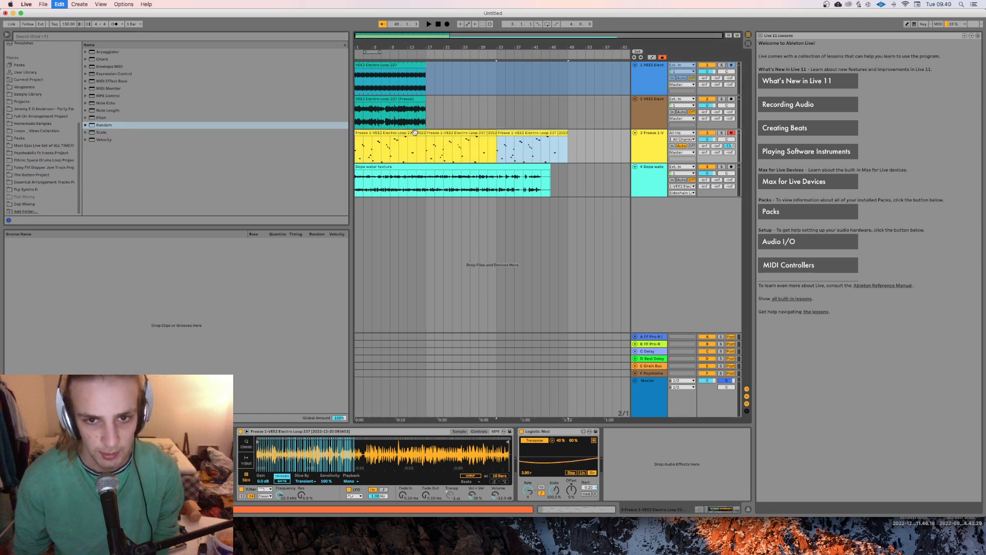
Step: Insert a new audio track directly below the sliced MIDI track
left_click(652, 152)
key("super+shift+t")
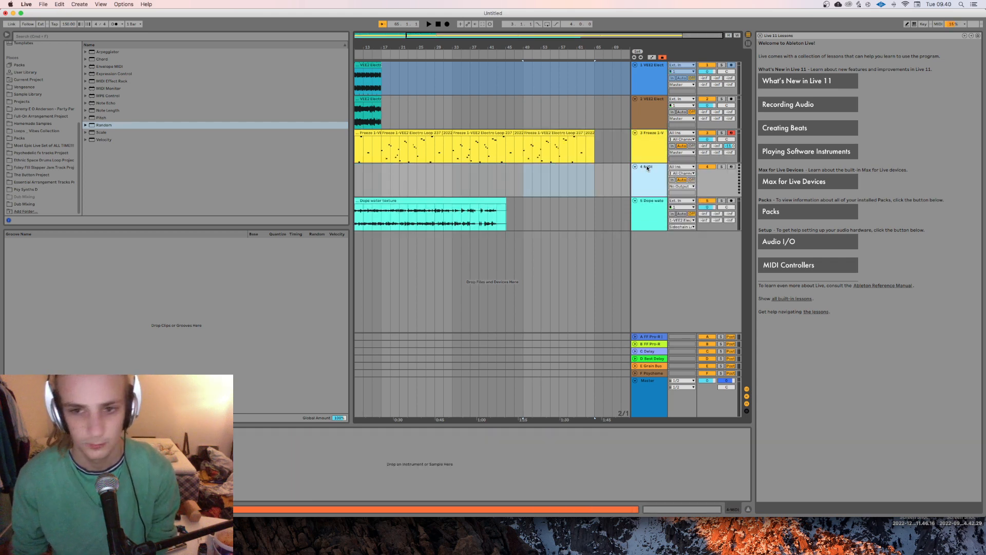
key("super+z")
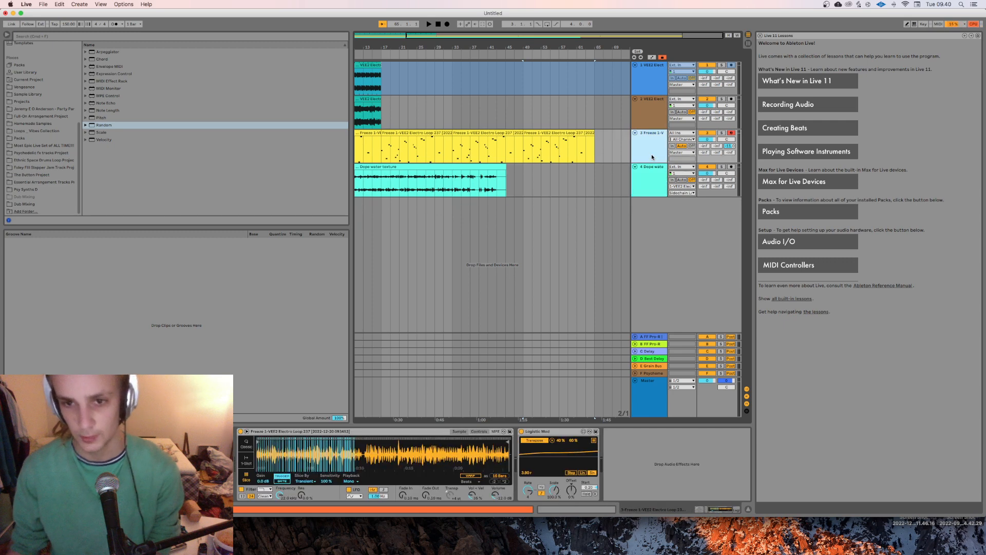
key("super+t")
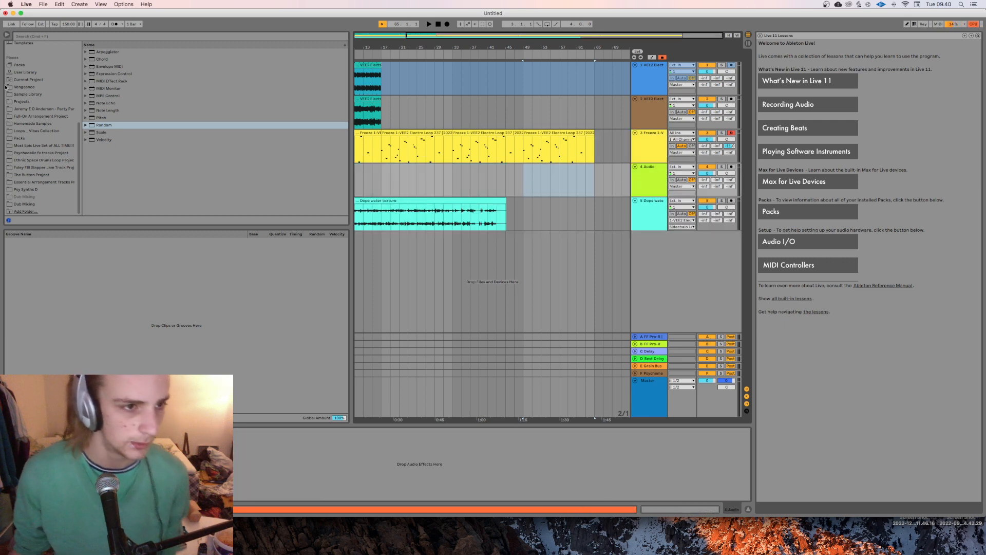
Step: Find Break Trance Kick.wav in the Break Trance 140 Fmin sample folder and place it at the start of the new audio track
left_click(25, 94)
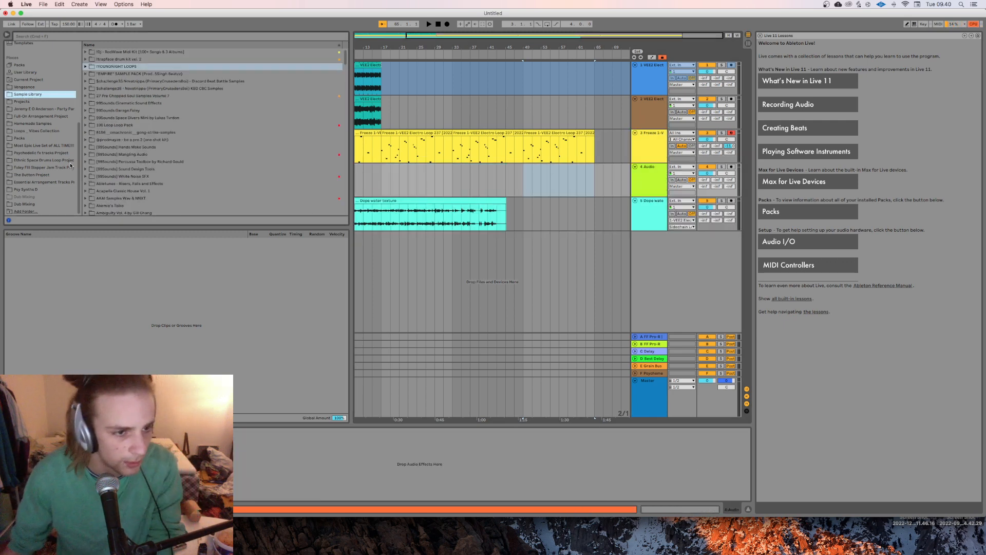
left_click(32, 182)
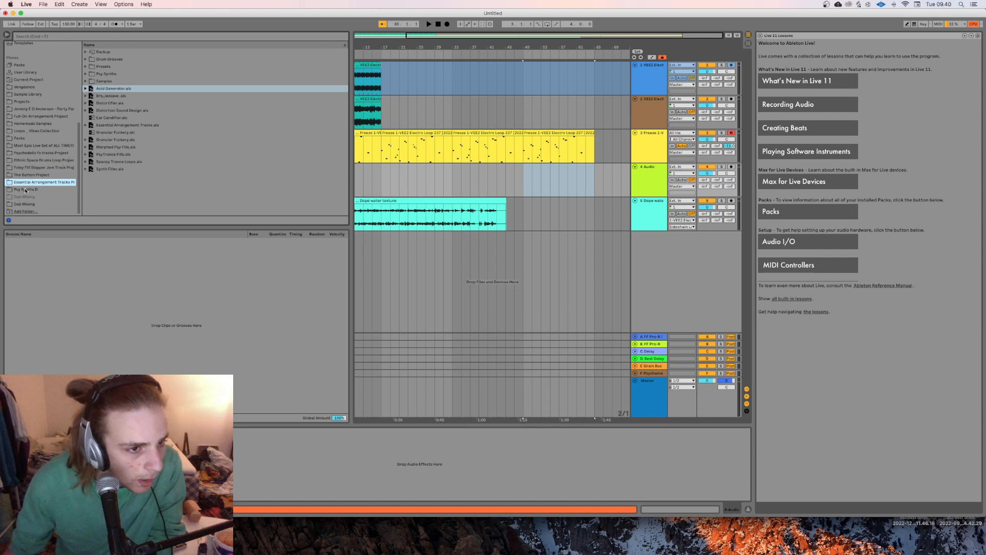
left_click(24, 190)
left_click(34, 124)
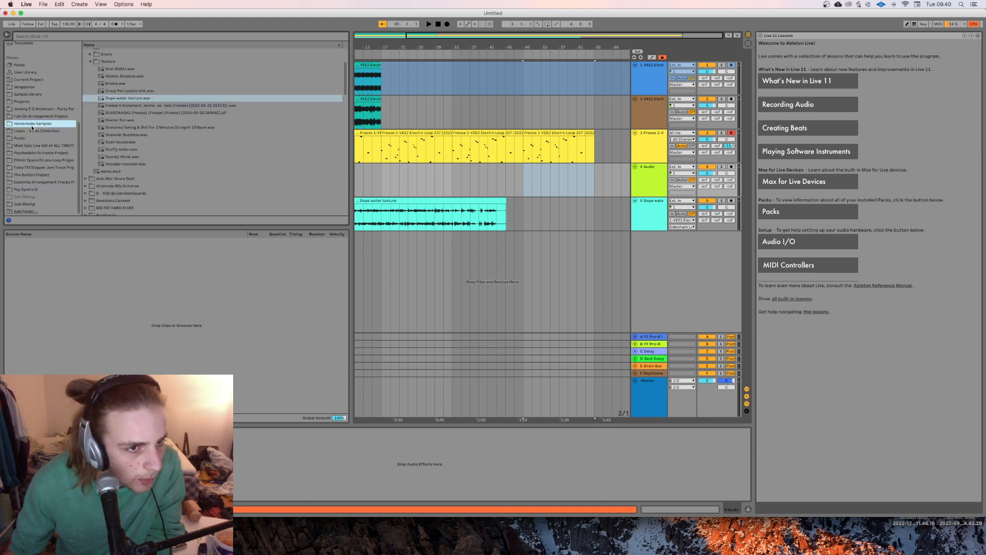
left_click(32, 203)
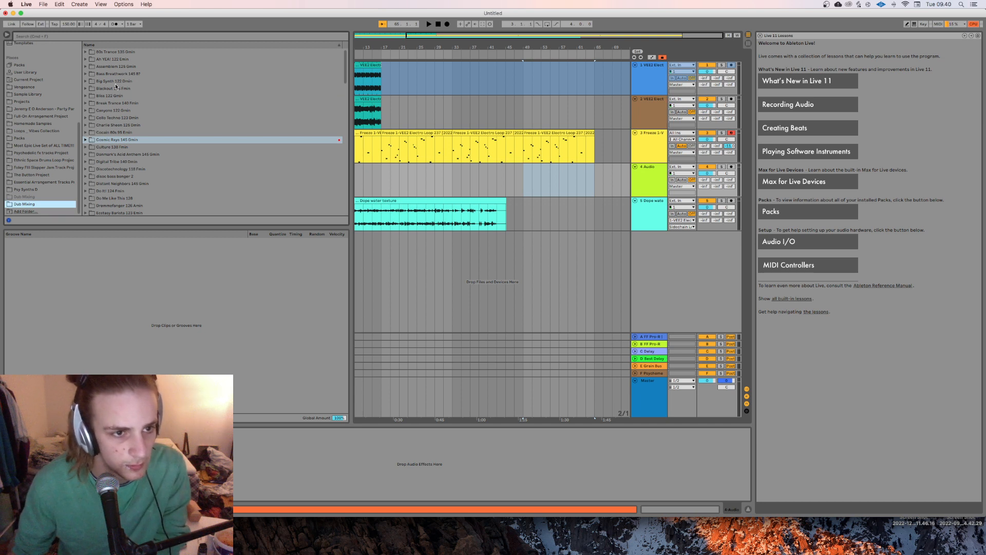
left_click(85, 103)
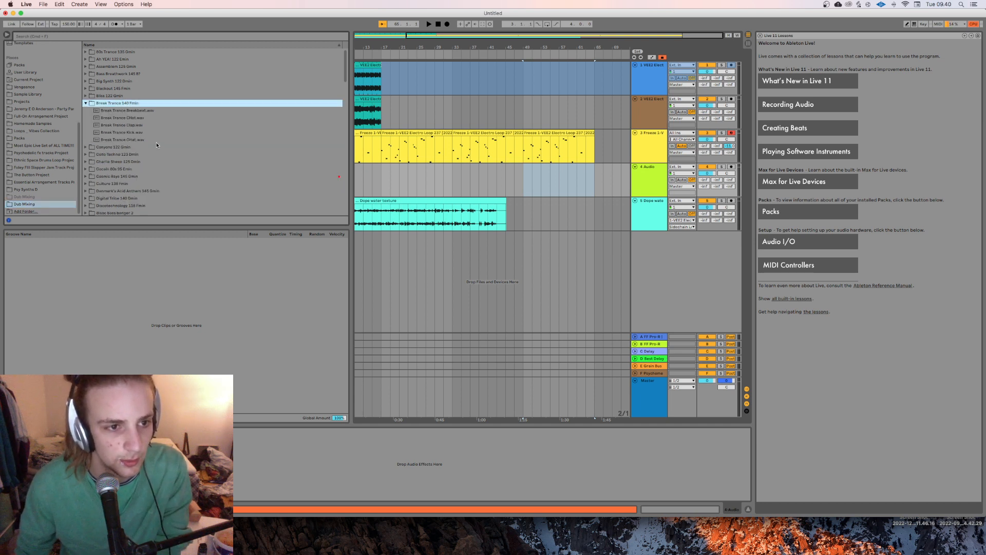
left_click(151, 140)
left_click(144, 132)
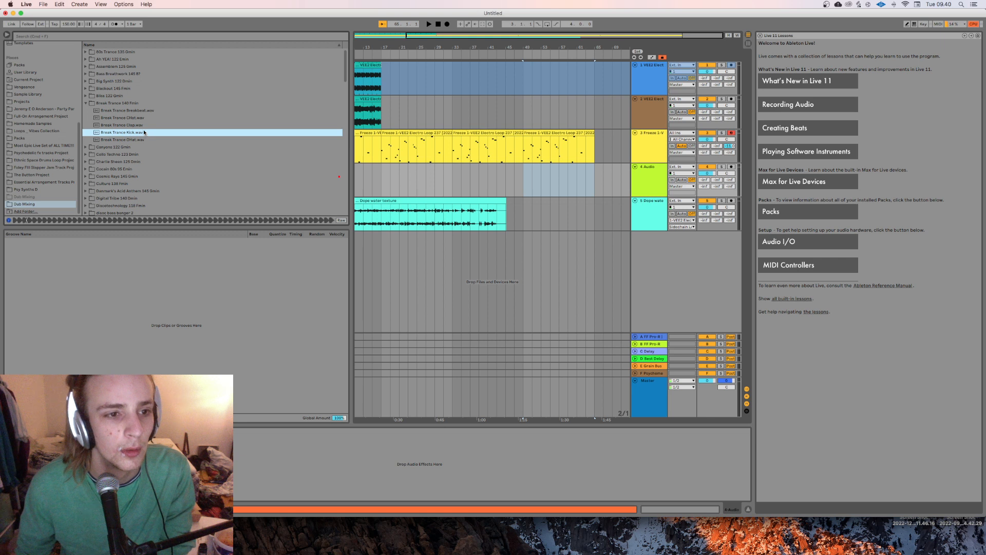
left_click_drag(145, 133, 356, 180)
Step: Insert another audio track below the kick track and place Break Trance Breakbeat.wav at its start
left_click(135, 124)
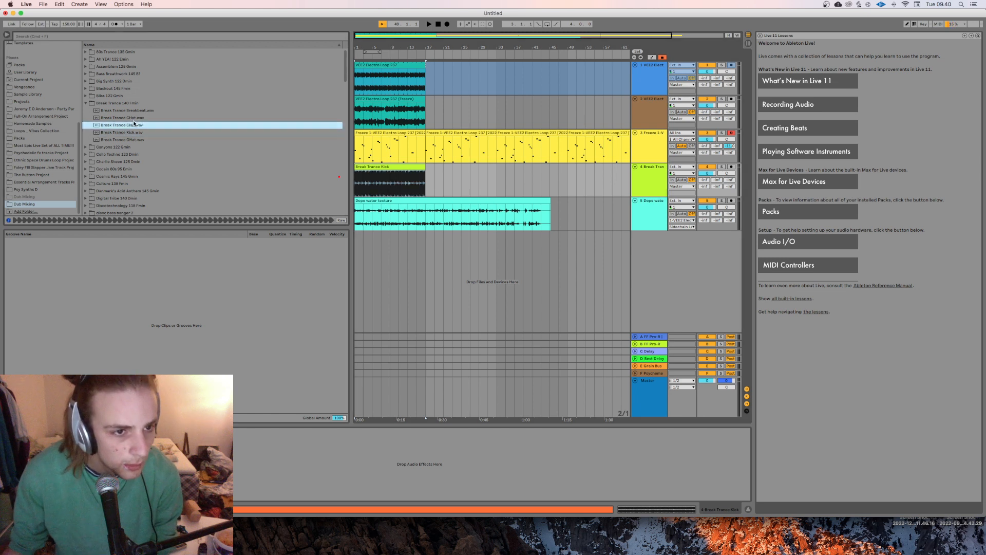
left_click(136, 110)
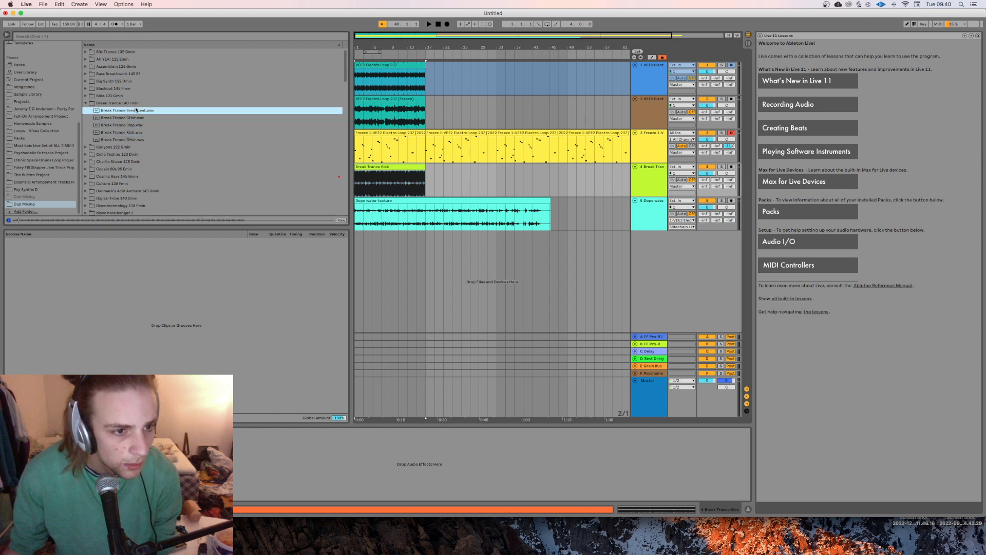
left_click(644, 190)
key("super+t")
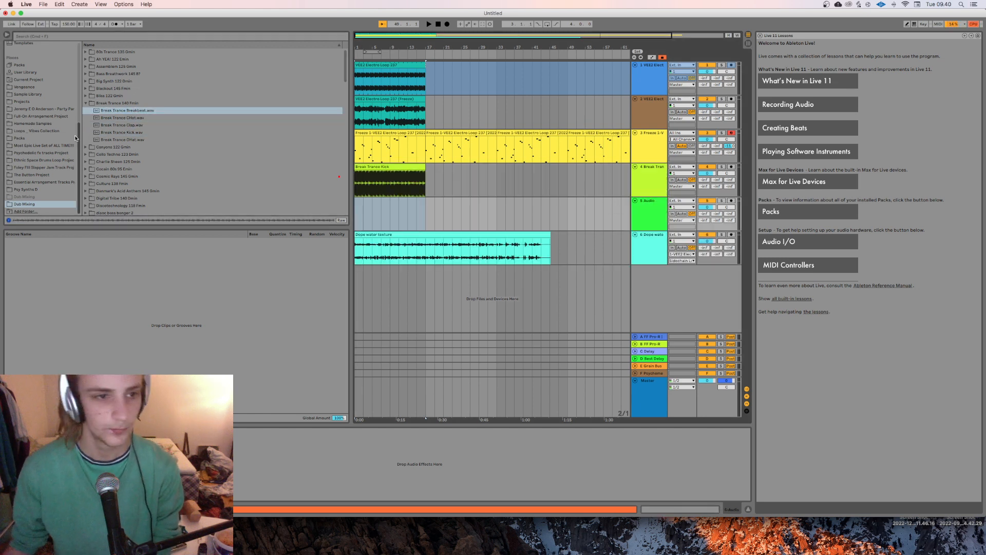
left_click_drag(129, 110, 363, 214)
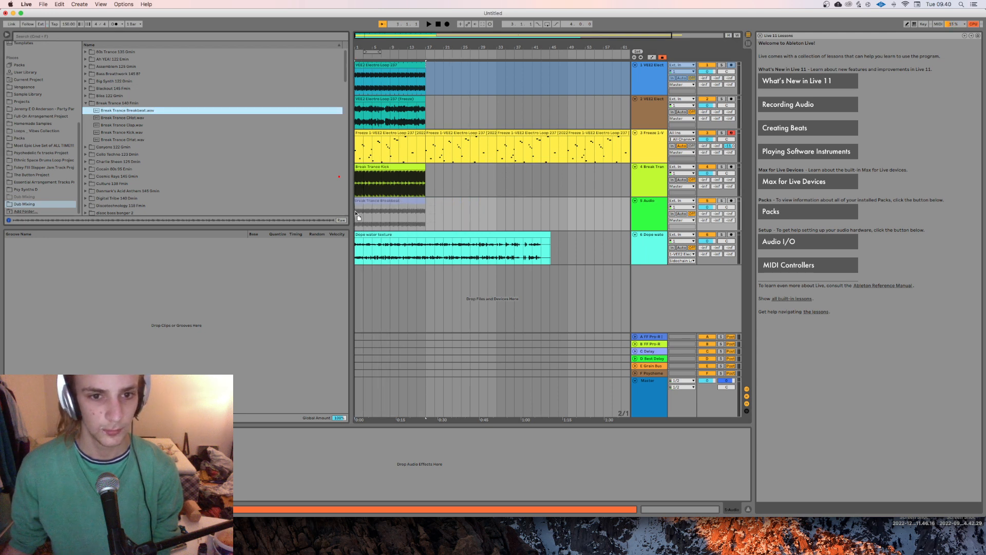
Step: Mute both electro loop tracks and the water texture track while playing the arrangement, and restart playback
key("space")
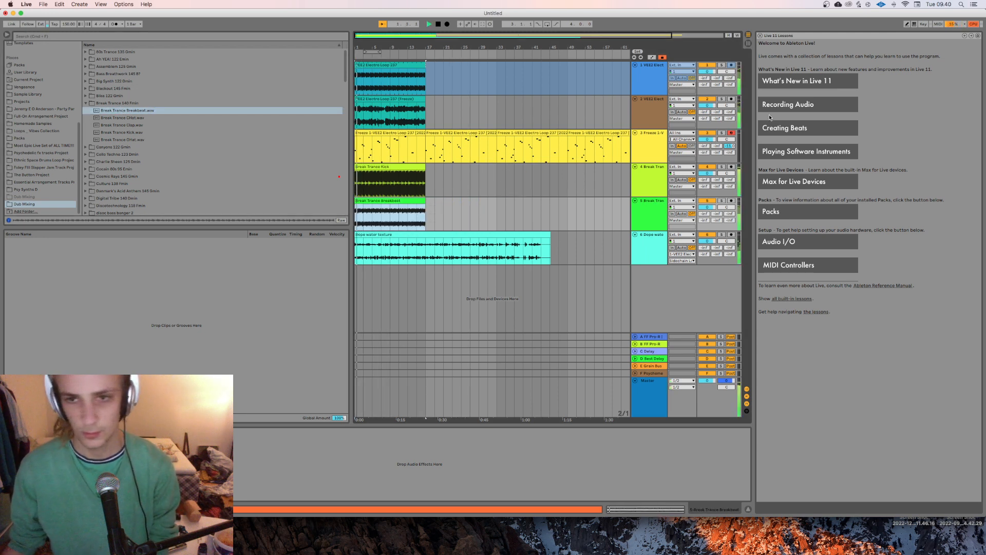
left_click(655, 104)
left_click(707, 65)
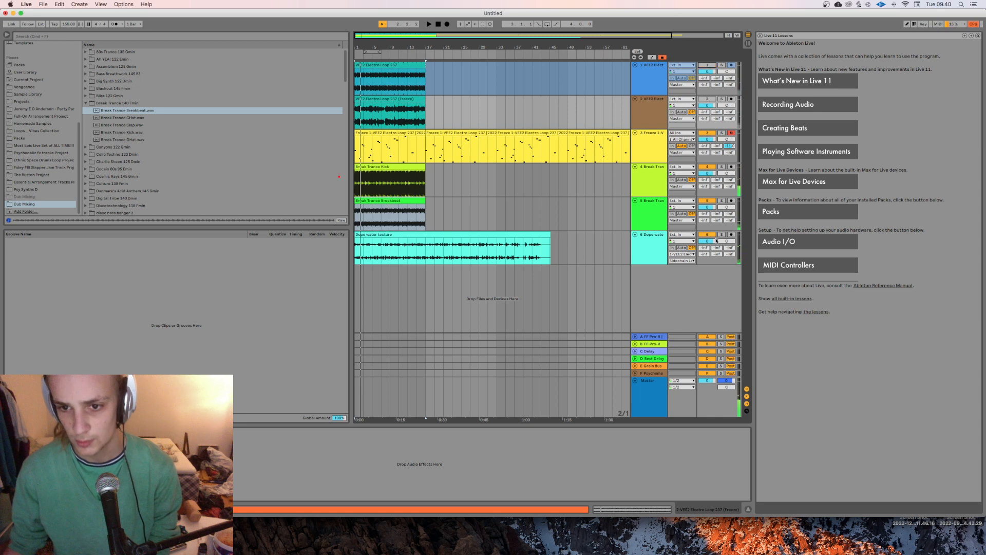
left_click(707, 234)
key("space")
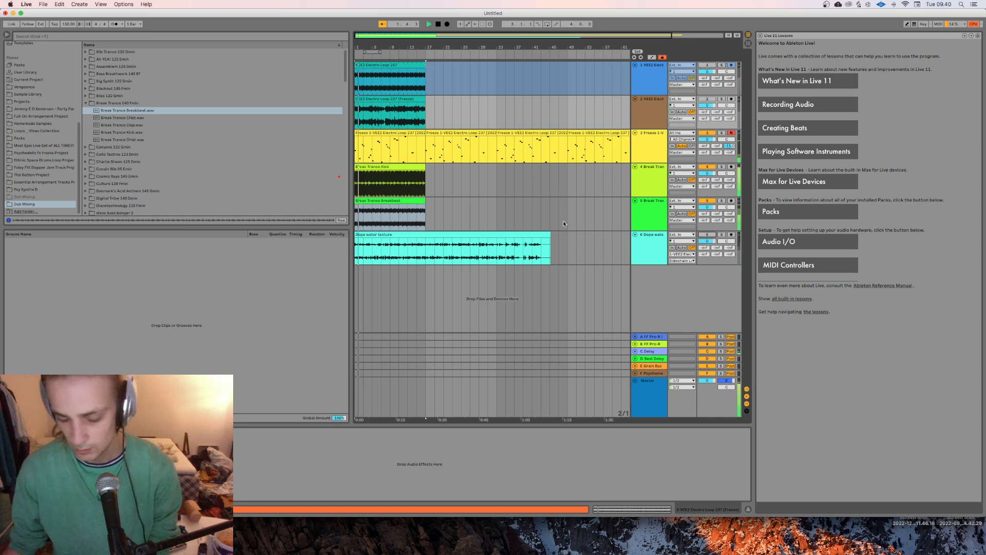
Step: Lower the volume of the kick and breakbeat tracks together
left_click(642, 212)
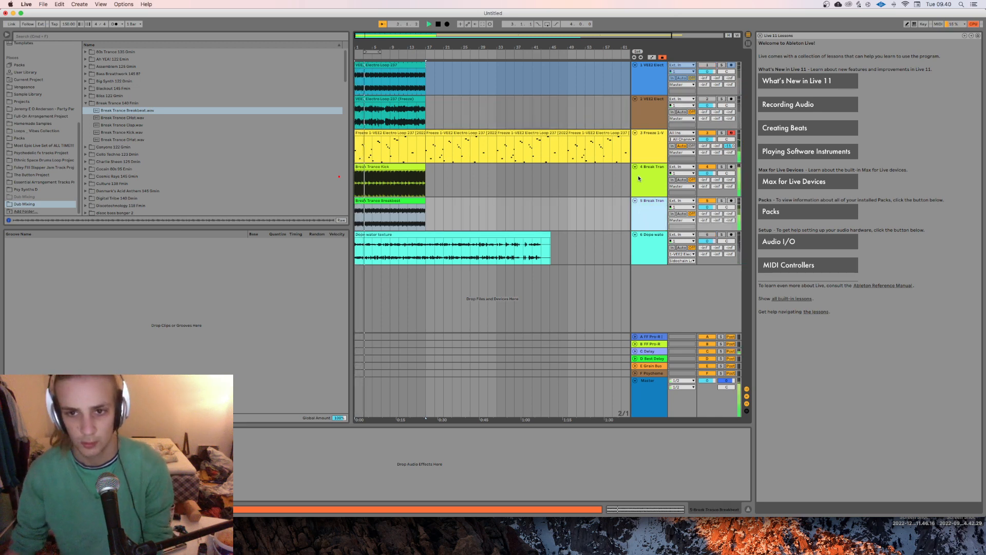
left_click(653, 189)
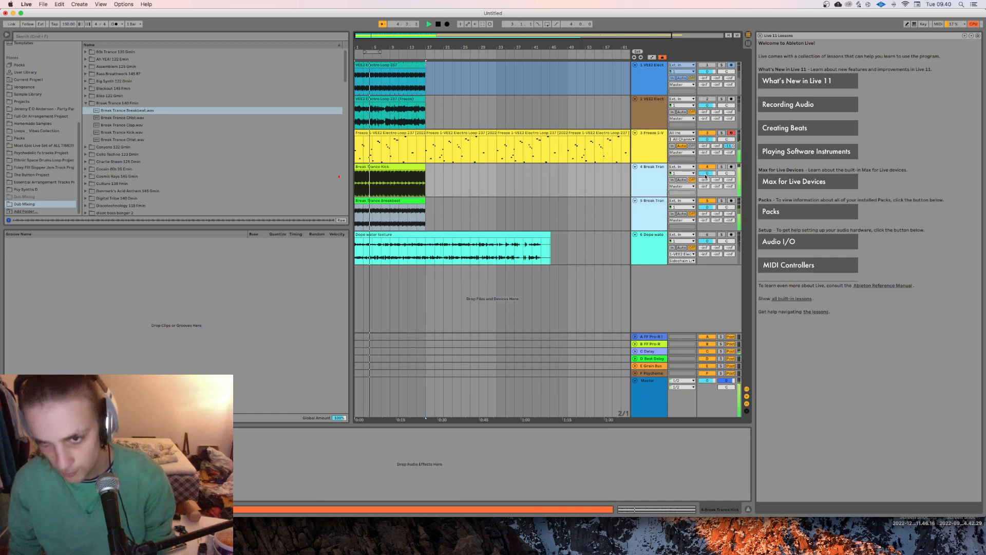
left_click_drag(706, 174, 705, 176)
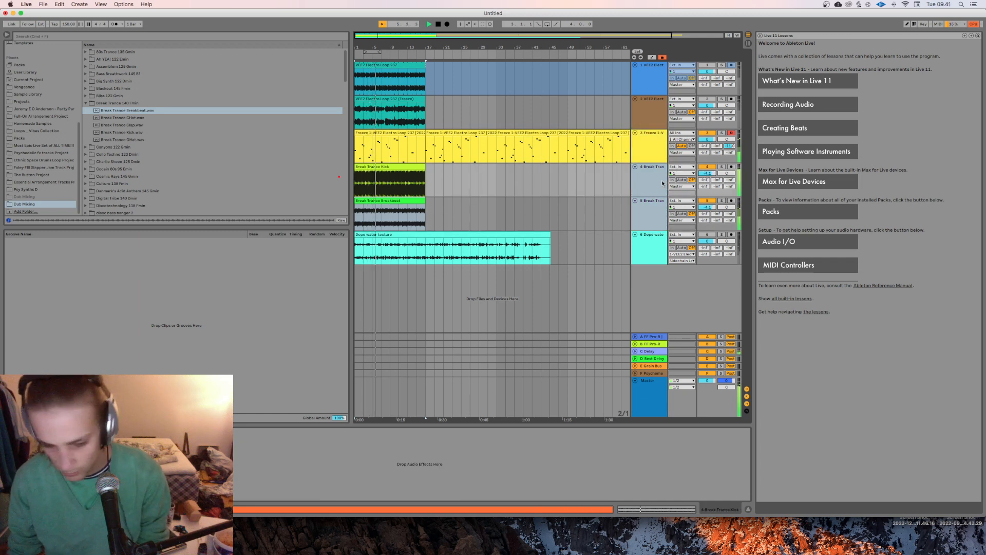
Step: Duplicate the kick and breakbeat clips three times so they run to the end of the sliced MIDI clips
left_click(568, 179)
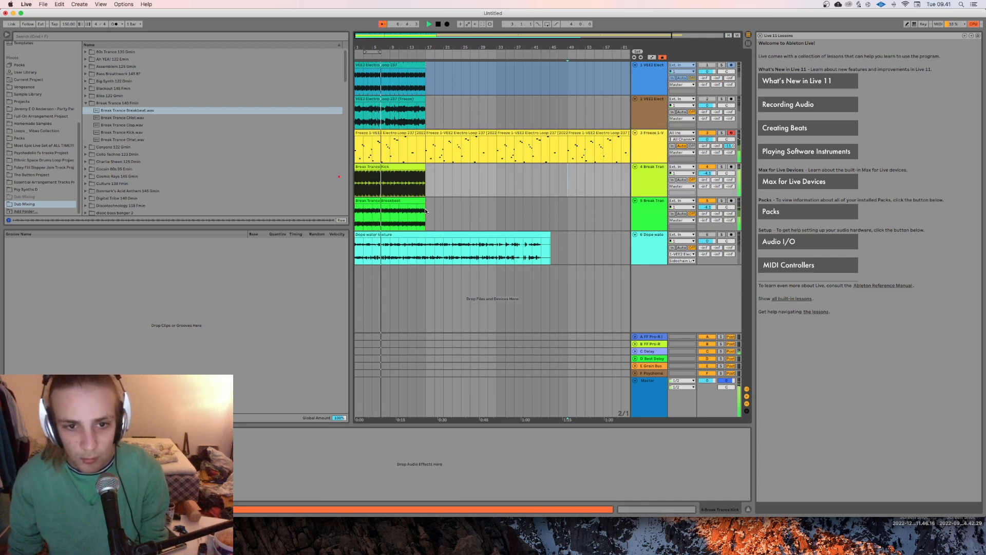
left_click_drag(426, 208, 350, 188)
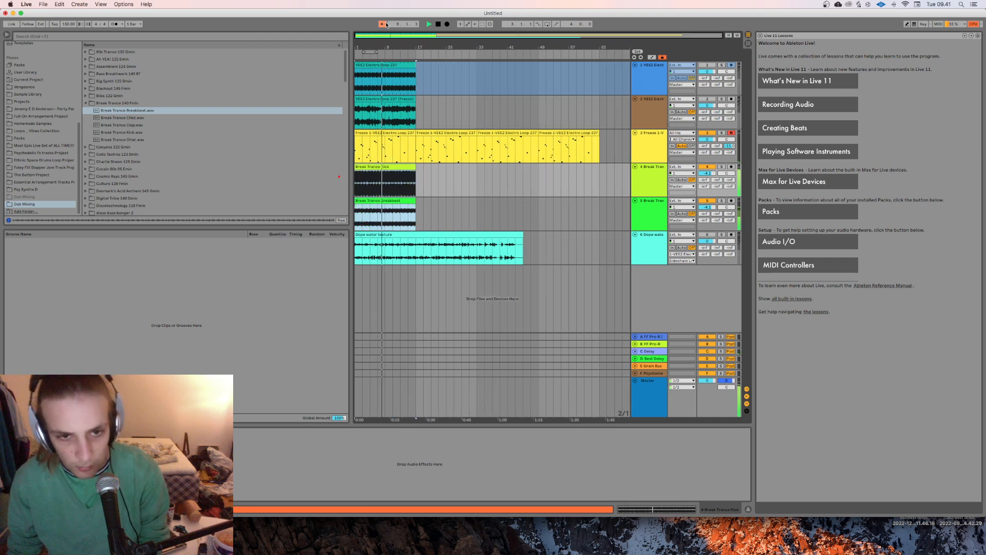
key("super+d")
key("super+d")
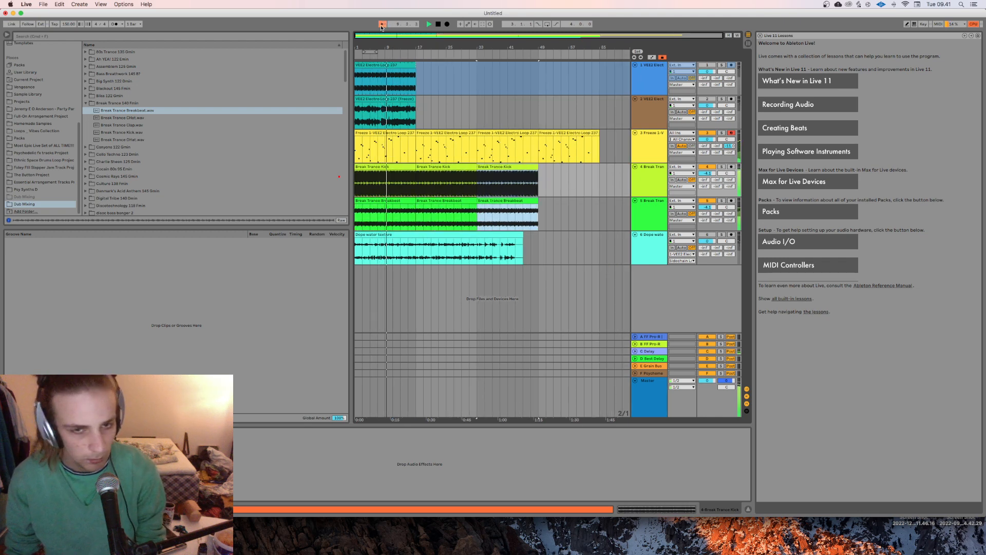
key("super+d")
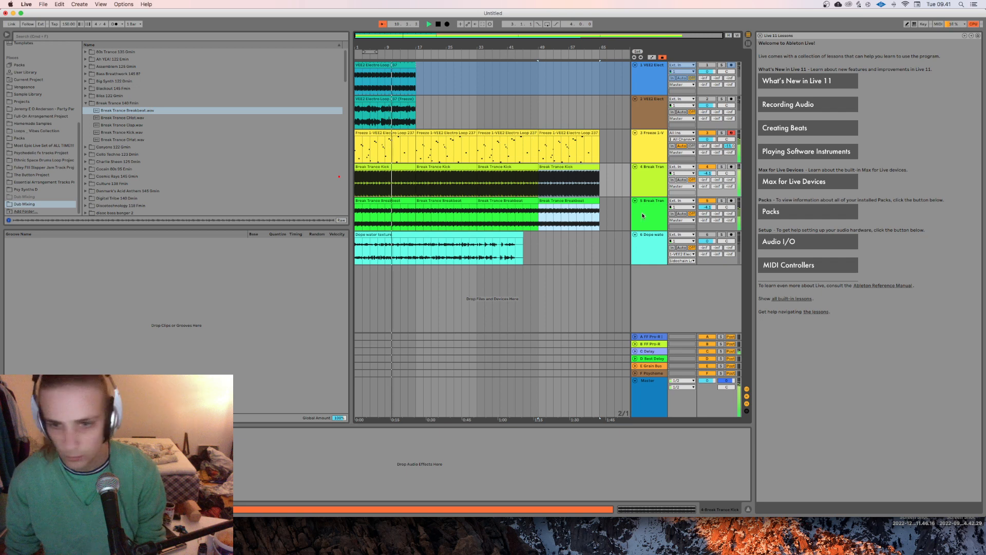
Step: Show the sliced MIDI track's devices and expand the Drive & Color folder of the audio effects
left_click(522, 104)
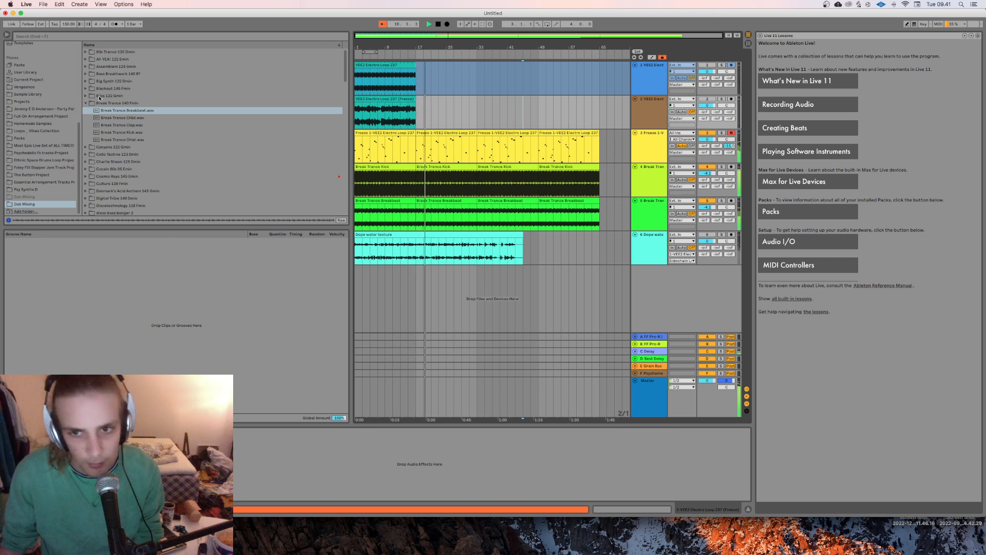
left_click(639, 140)
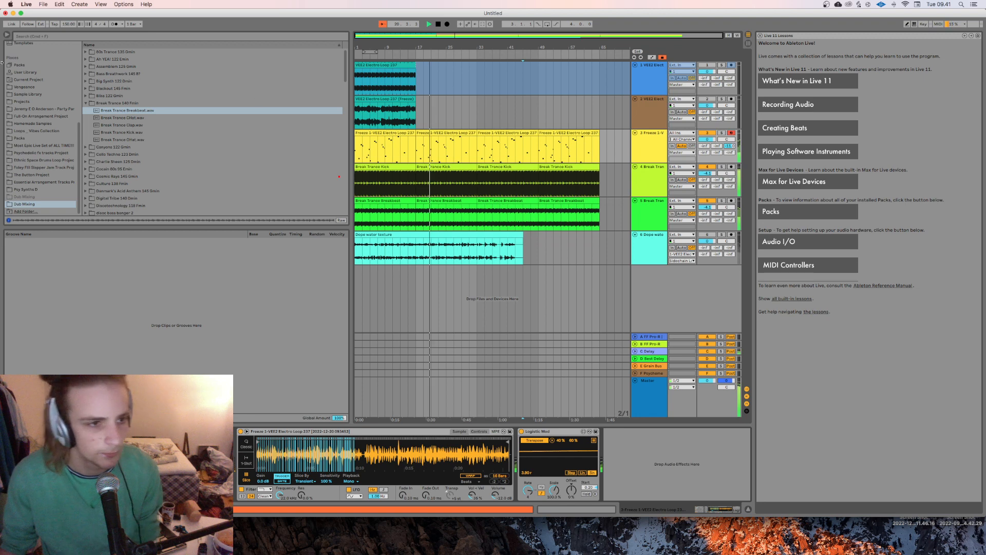
left_click(26, 95)
scroll(25, 105, "up", 8)
left_click(26, 140)
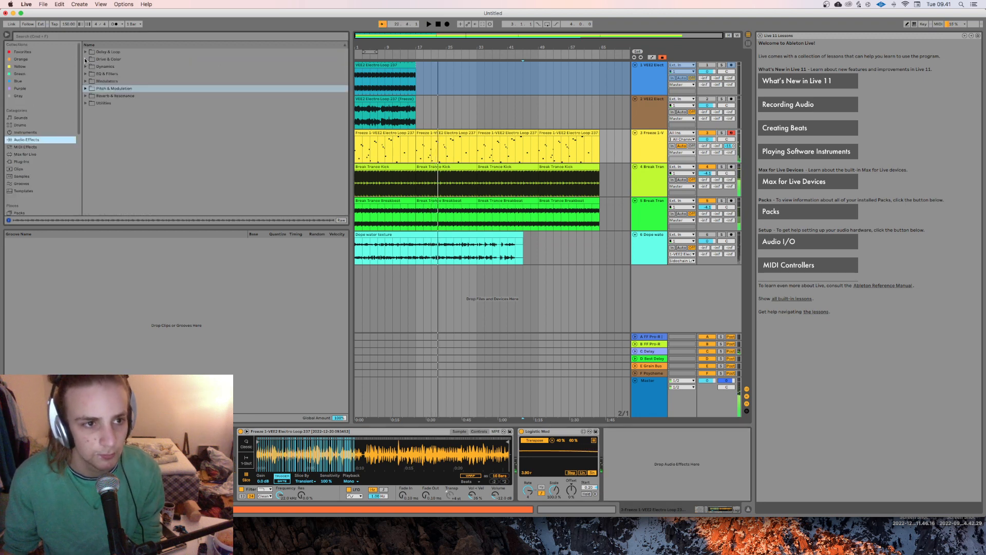
left_click(107, 60)
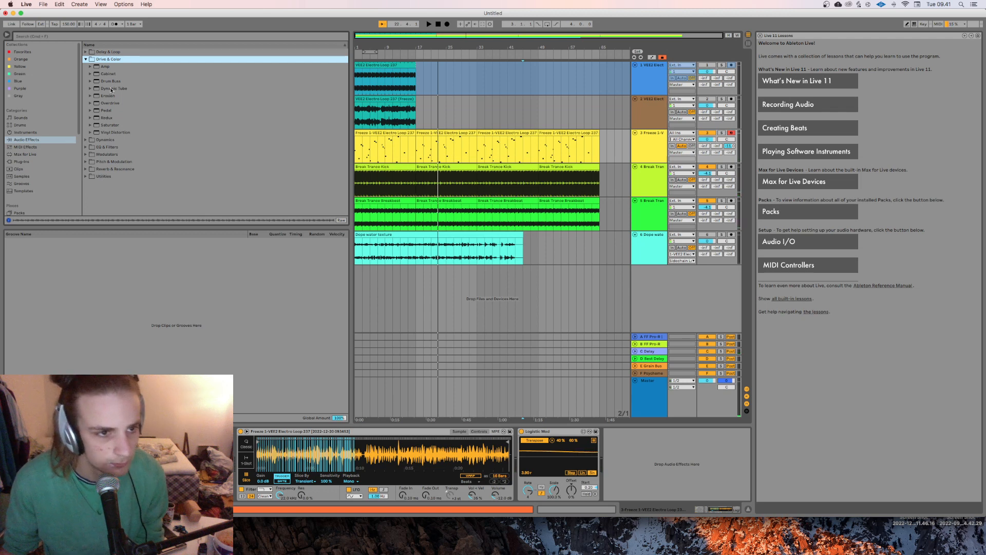
Step: Switch to OBS to check the recording's audio levels, and return to Live
mouse_move(765, 552)
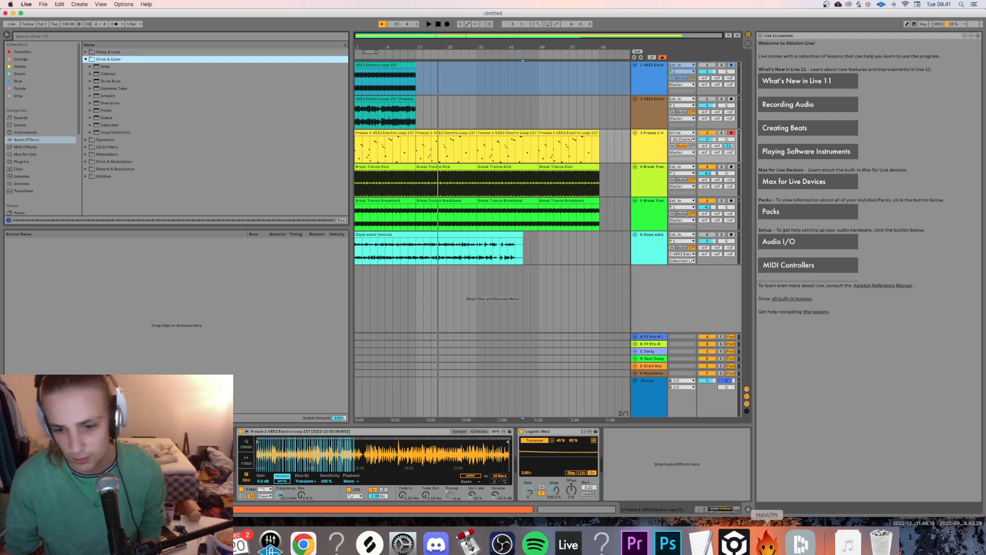
left_click(496, 548)
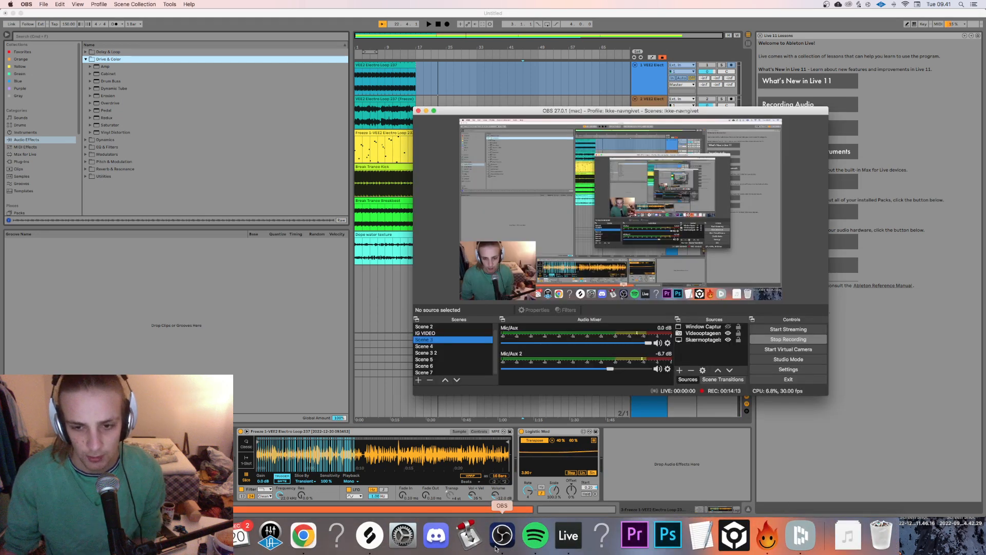
left_click(1, 289)
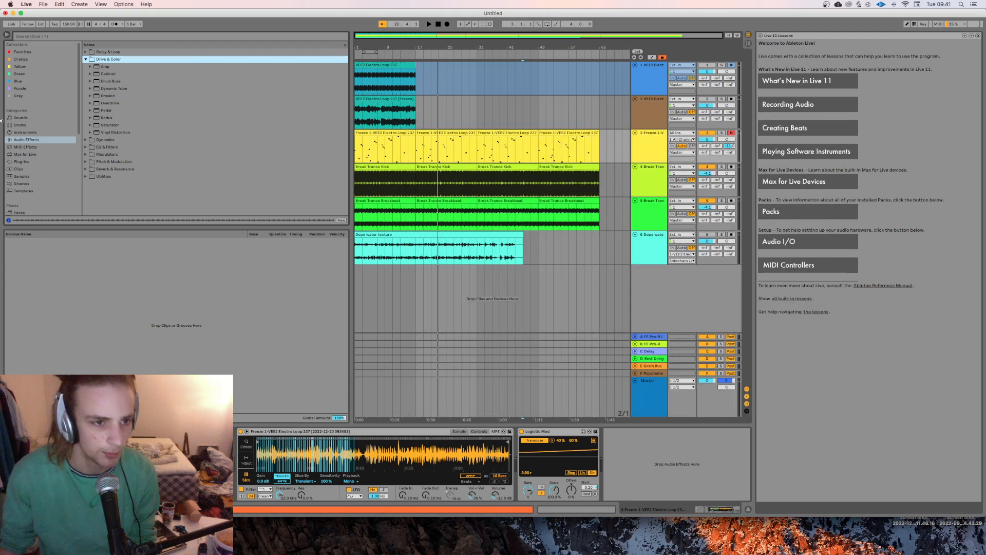
Step: Add Overdrive after Logistic Mod on the sliced MIDI track and play the arrangement from the third repeat of the clips
left_click_drag(114, 103, 666, 144)
key("space")
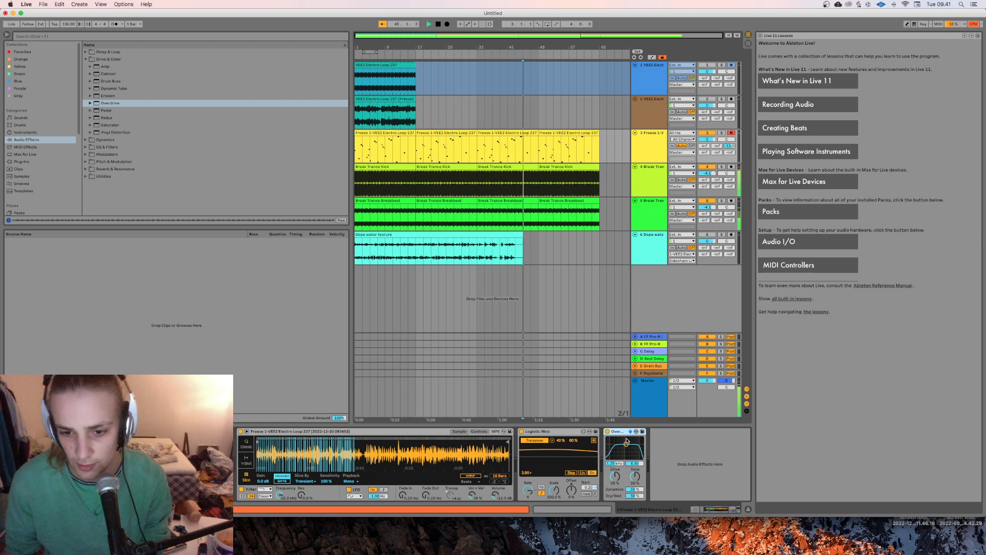
left_click(475, 158)
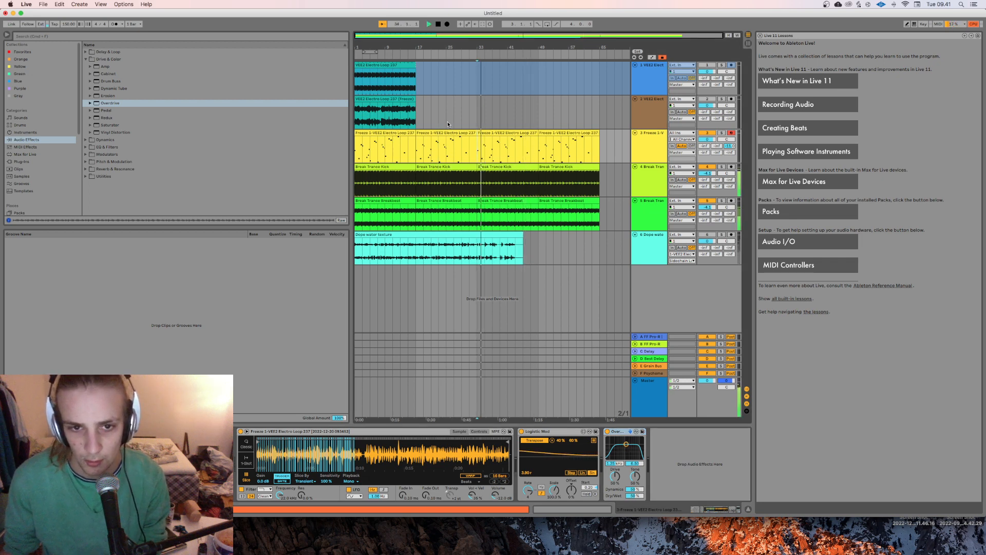
Step: Adjust Overdrive's filter band and raise the sliced MIDI track's send A level
left_click_drag(626, 444, 628, 448)
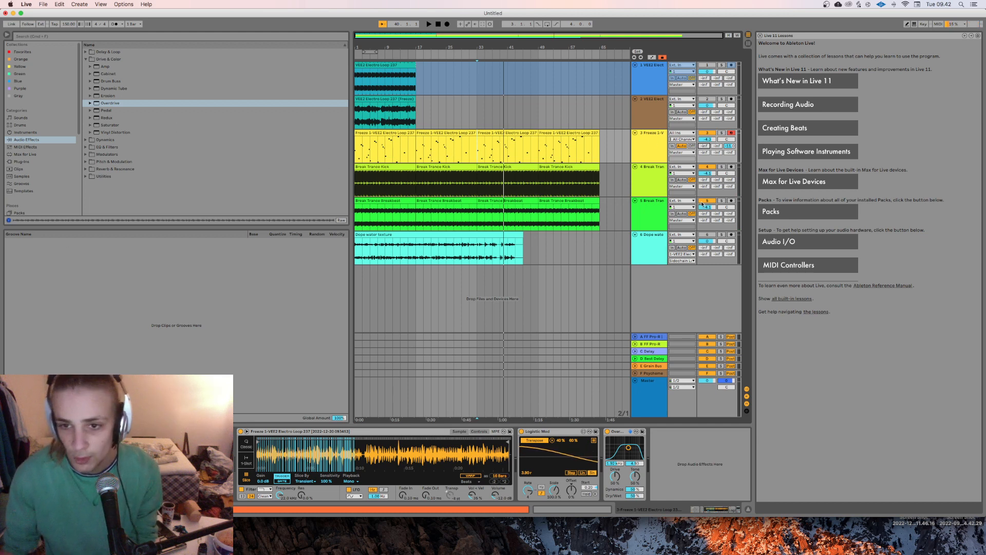
left_click_drag(705, 147, 705, 144)
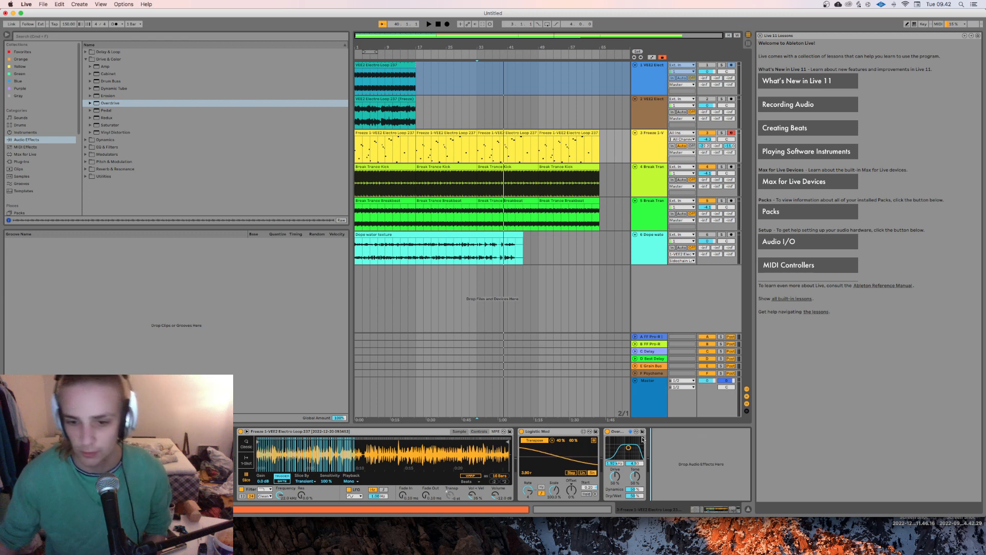
left_click(615, 436)
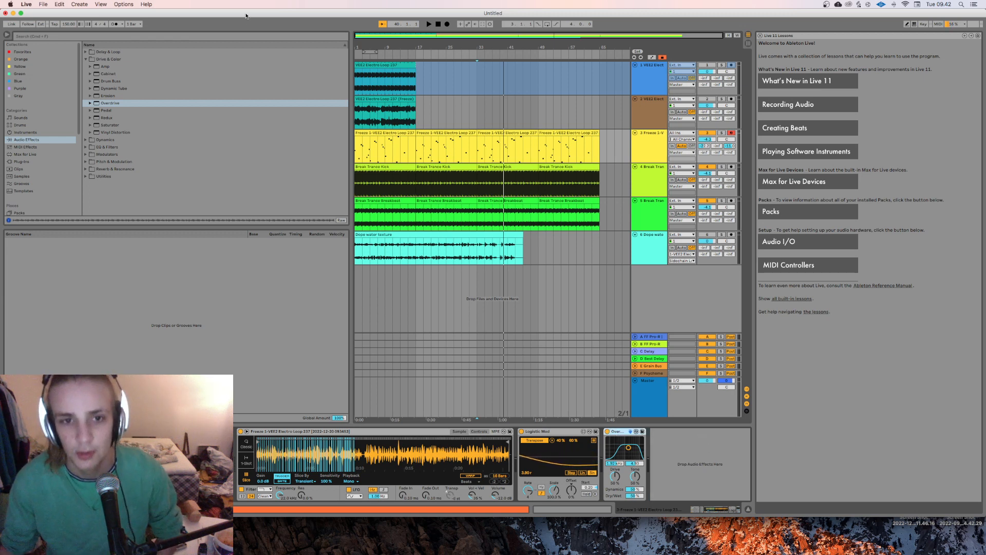
Step: Play the arrangement from the start and check the recording's audio levels in OBS
left_click(364, 136)
key("space")
mouse_move(616, 553)
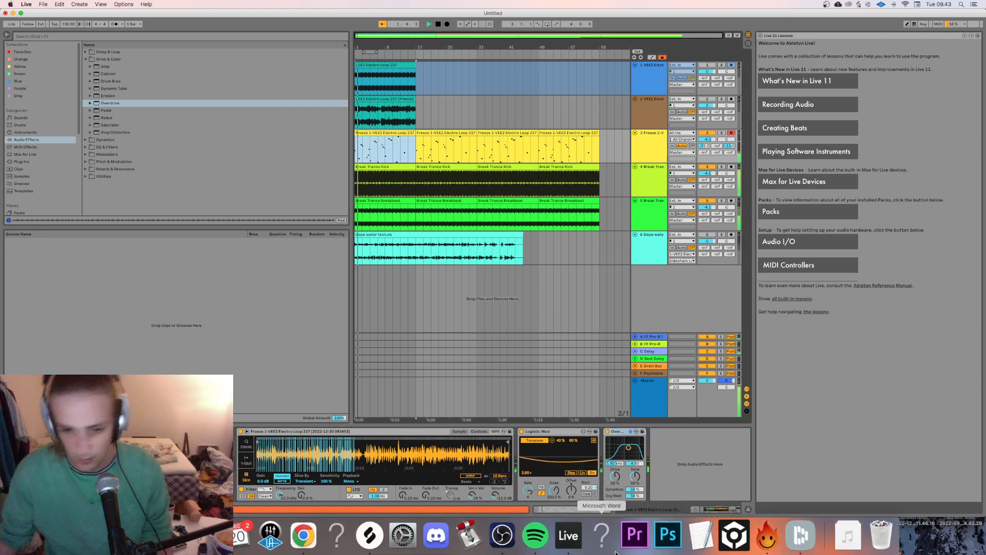
left_click(802, 536)
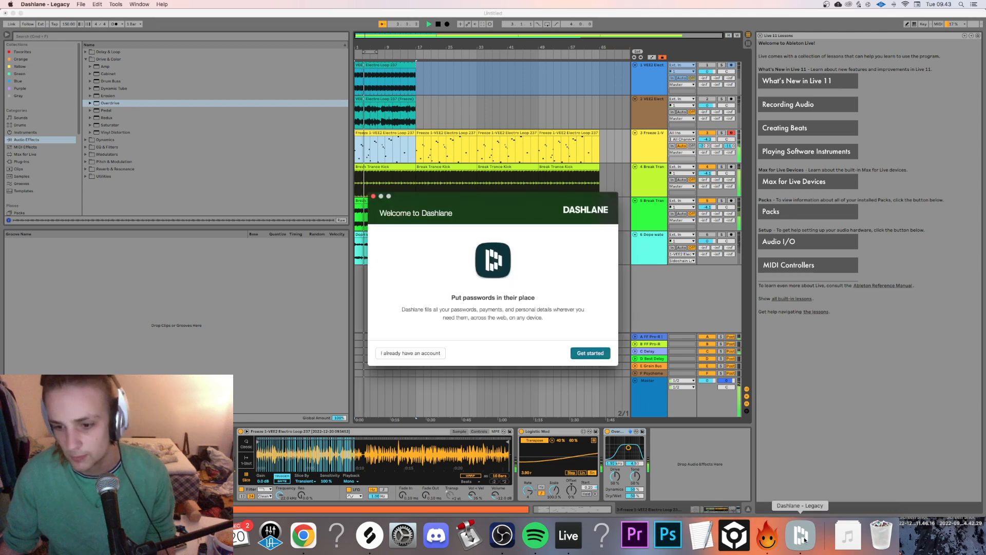
left_click(375, 196)
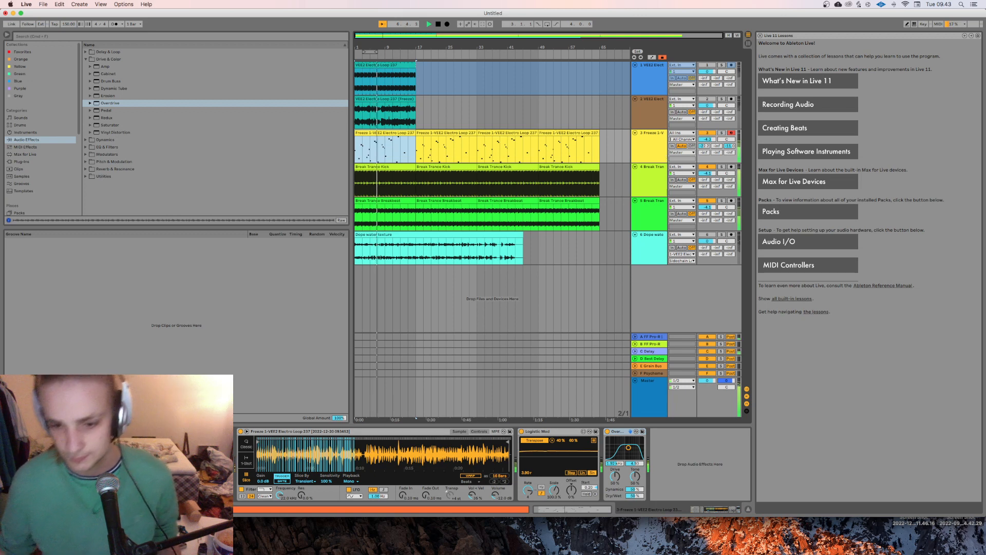
left_click(519, 549)
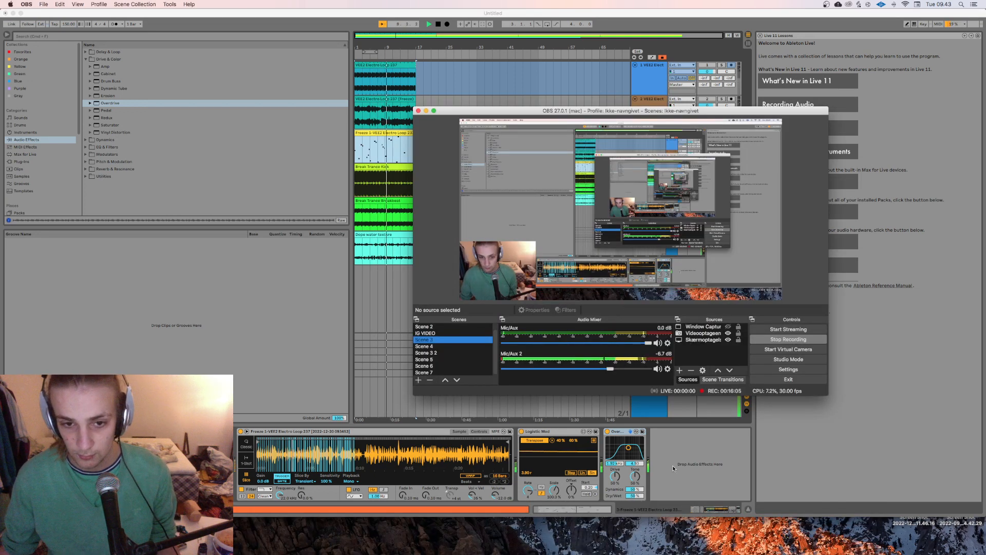
left_click(727, 479)
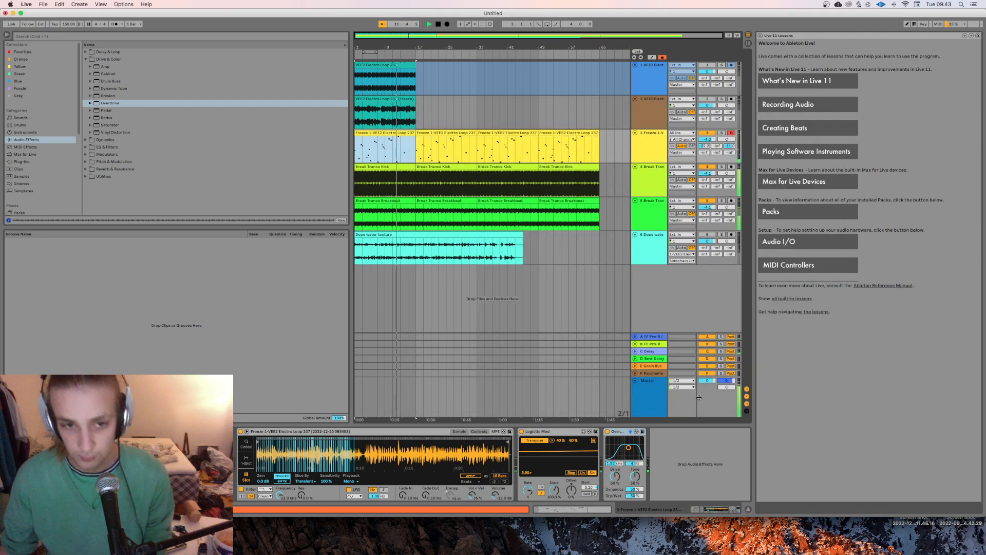
Step: Unfreeze the first electro loop track and place its MMorph device after Overdrive on the sliced MIDI track
left_click(643, 148)
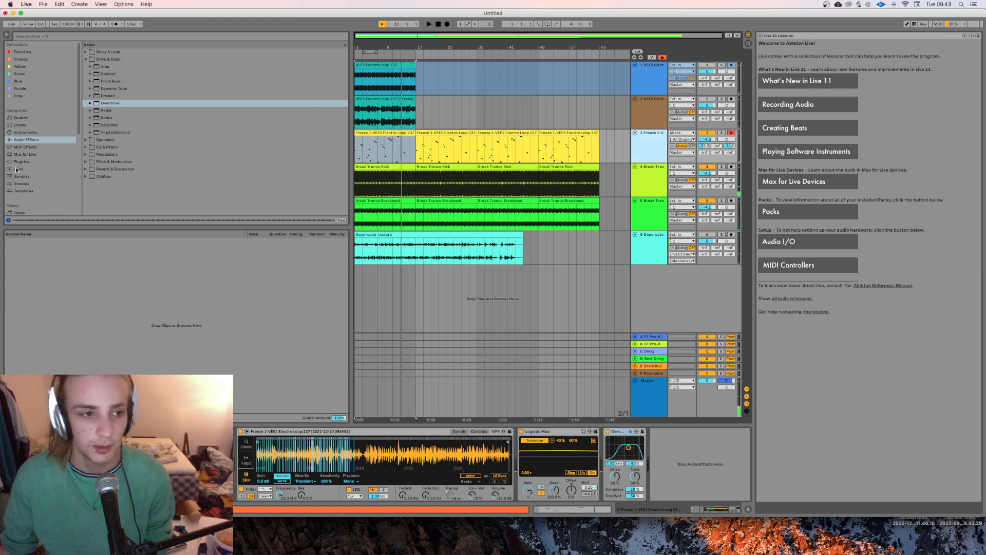
left_click(659, 79)
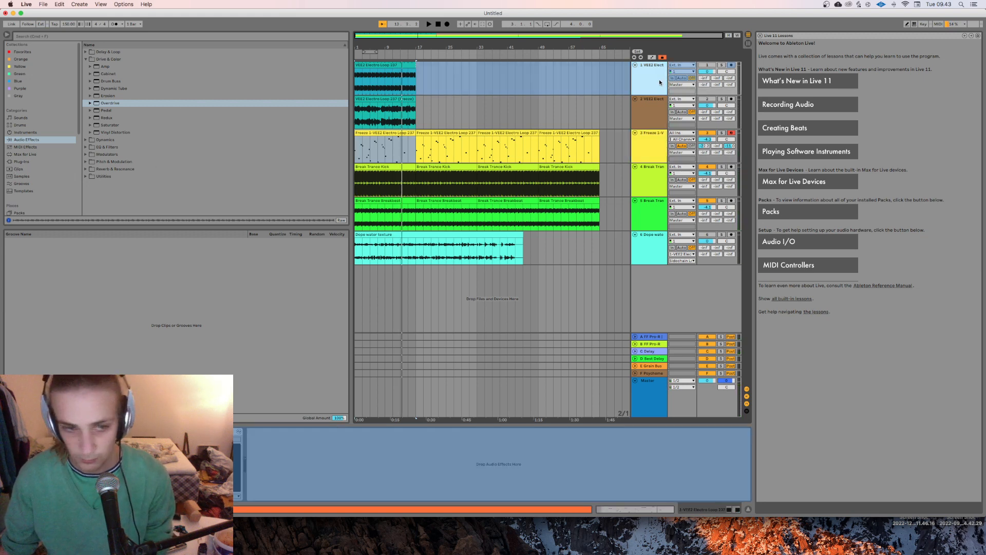
right_click(659, 79)
left_click(680, 128)
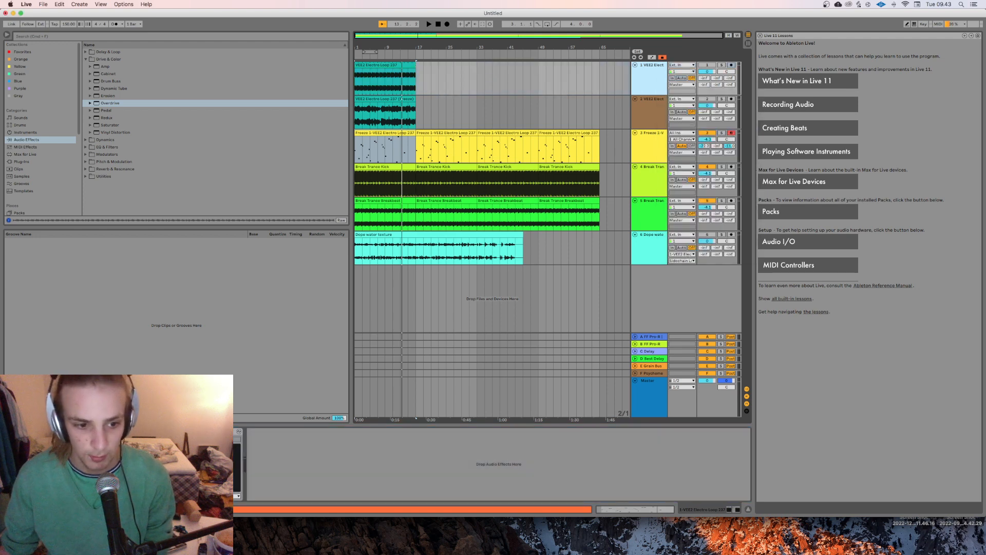
left_click(663, 151)
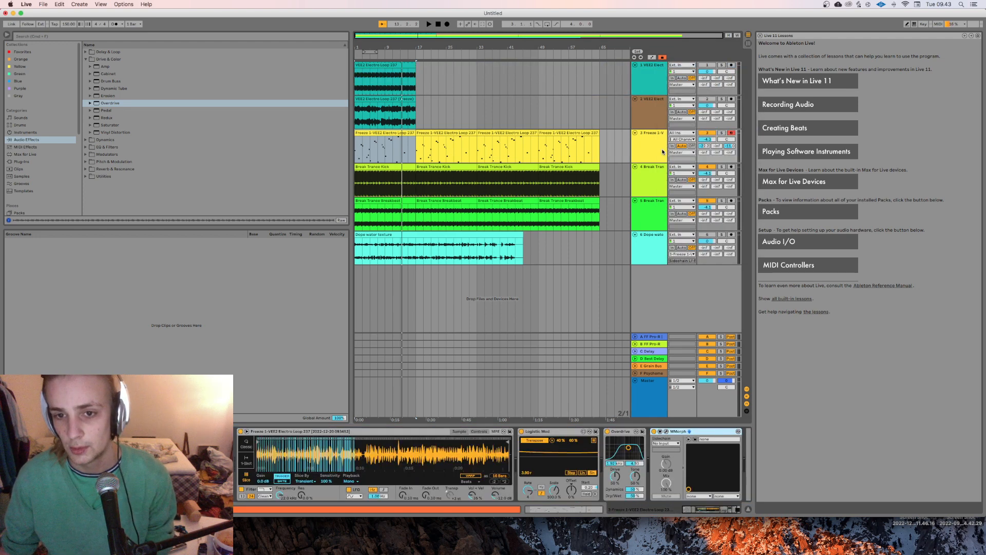
Step: Insert an audio track below the sliced MIDI track and search the Sample Library for "venge"
key("super+t")
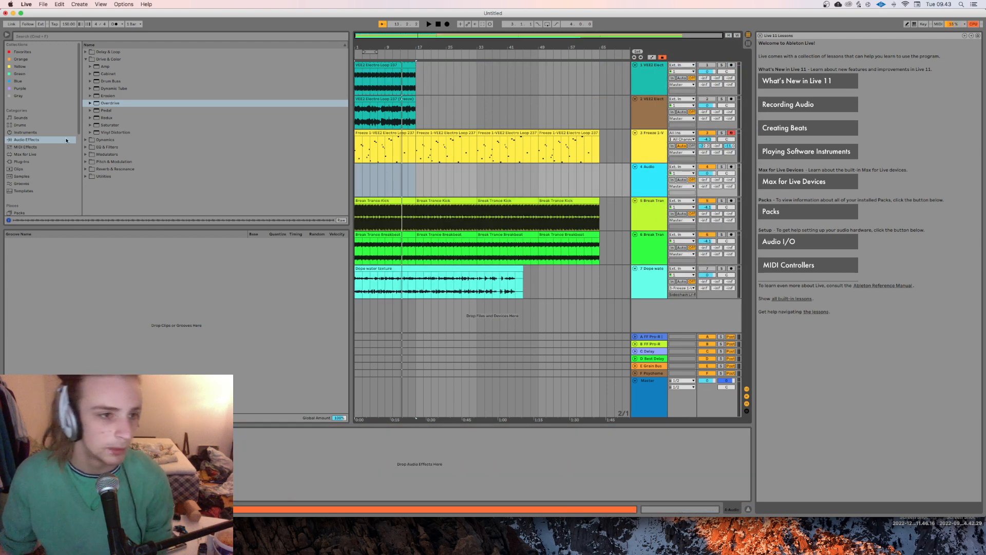
scroll(24, 170, "down", 5)
left_click(28, 120)
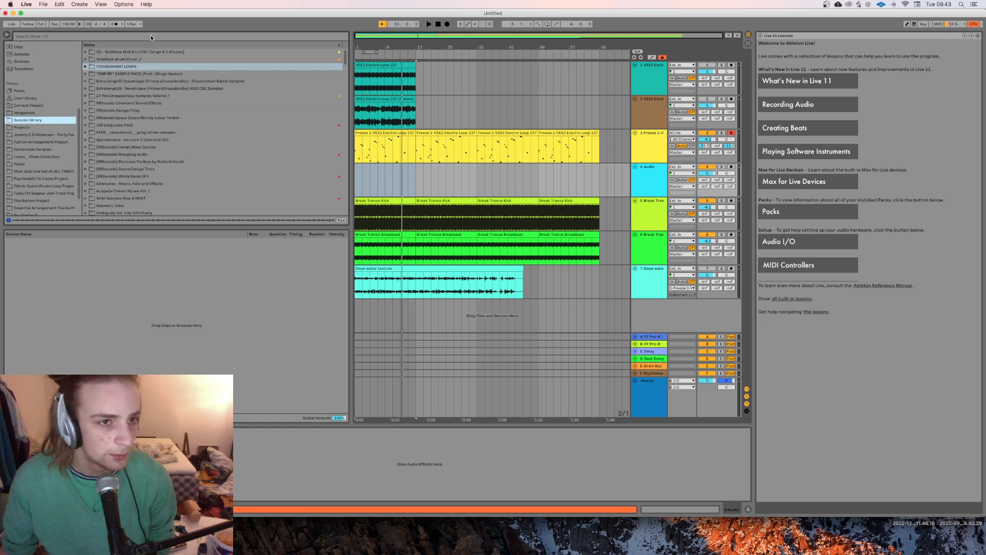
left_click(150, 36)
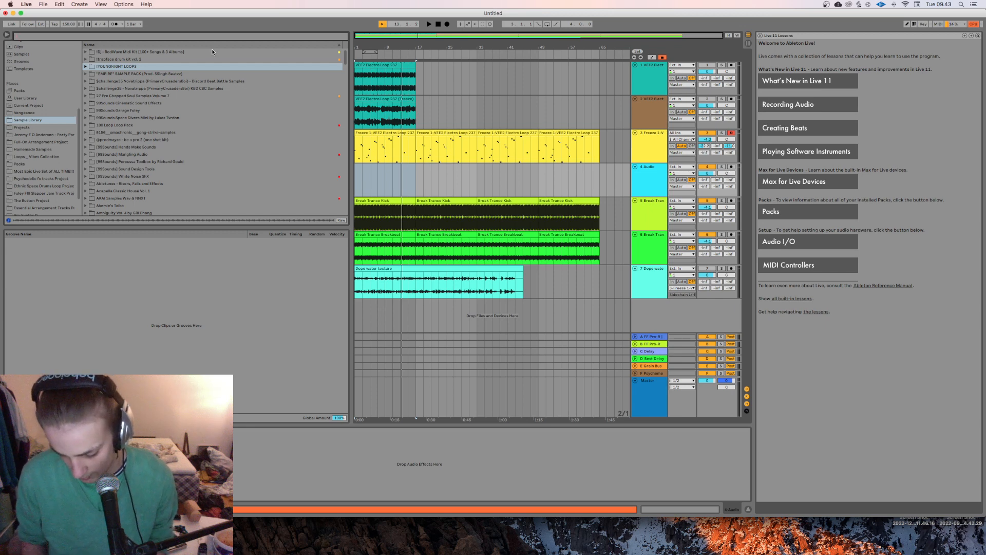
type("vengea")
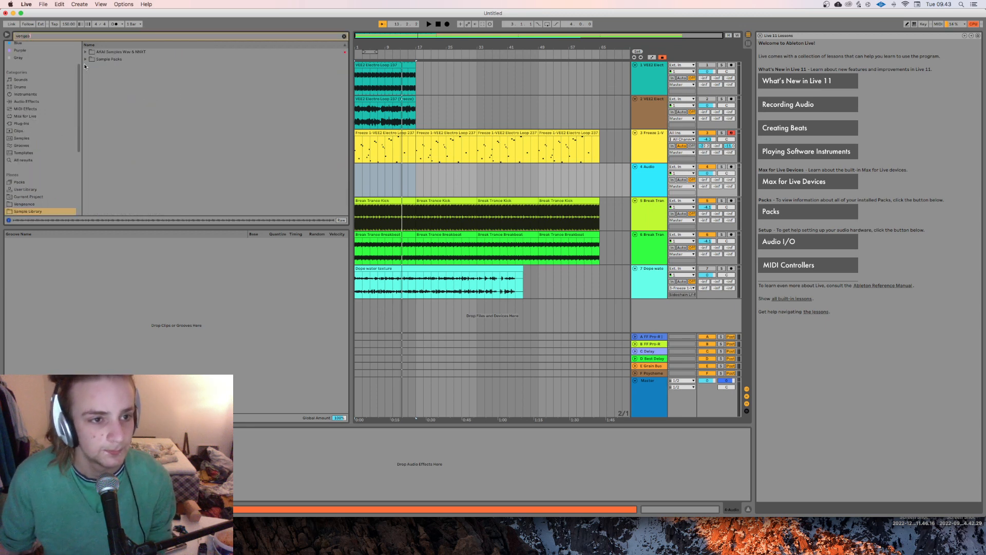
Step: Browse the Vengeance sample packs, including the loop folders of Vengeance Essential House Vol.1
left_click(86, 60)
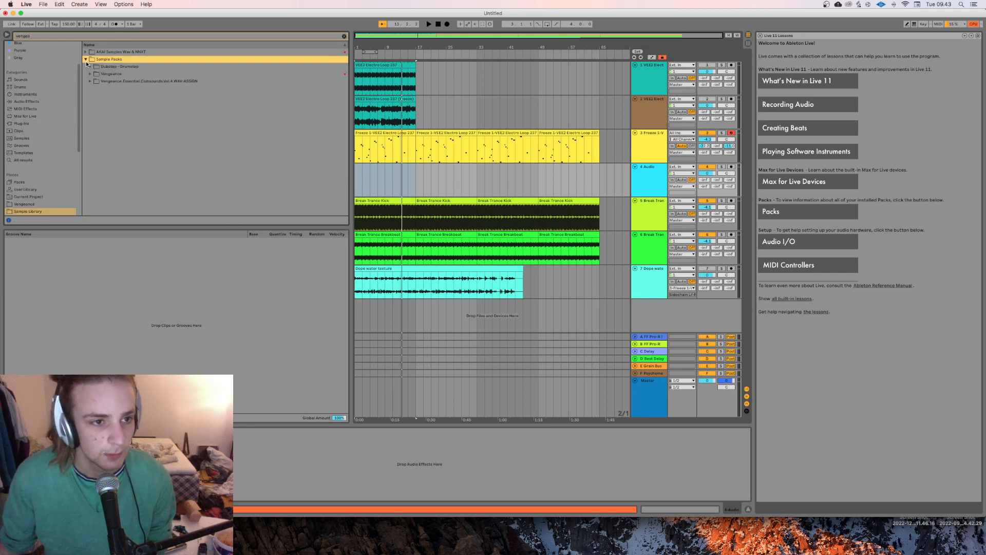
left_click(90, 75)
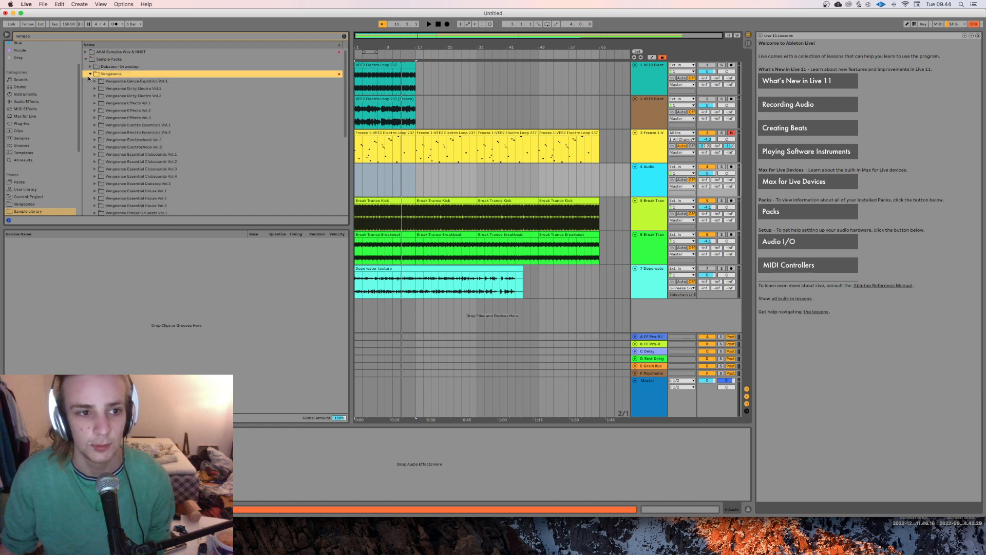
scroll(233, 107, "down", 4)
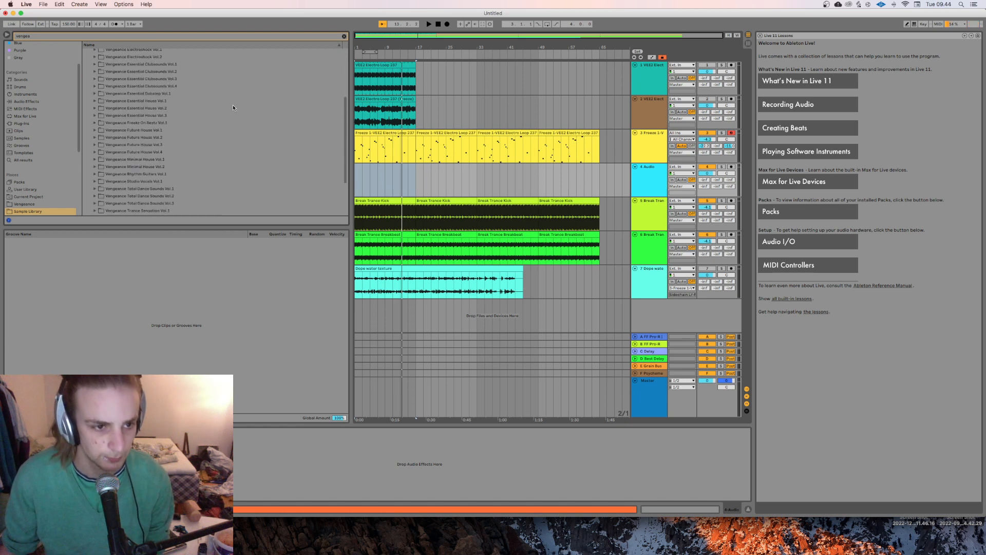
scroll(222, 105, "up", 4)
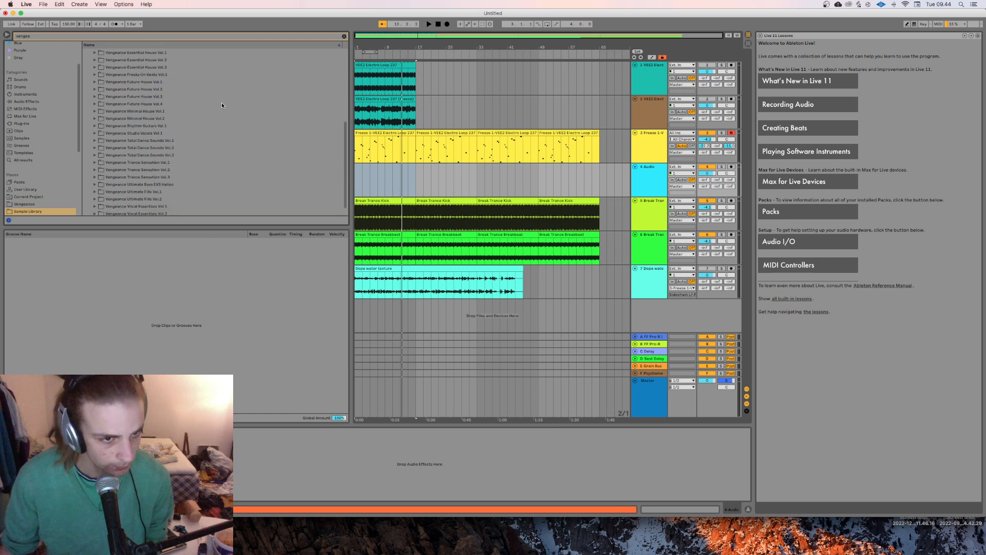
scroll(187, 95, "down", 1)
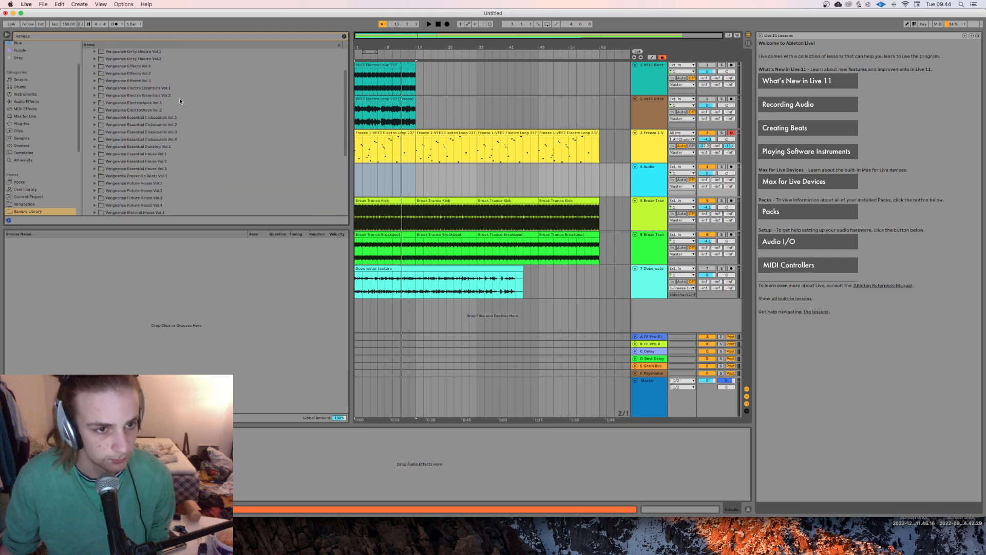
left_click(94, 154)
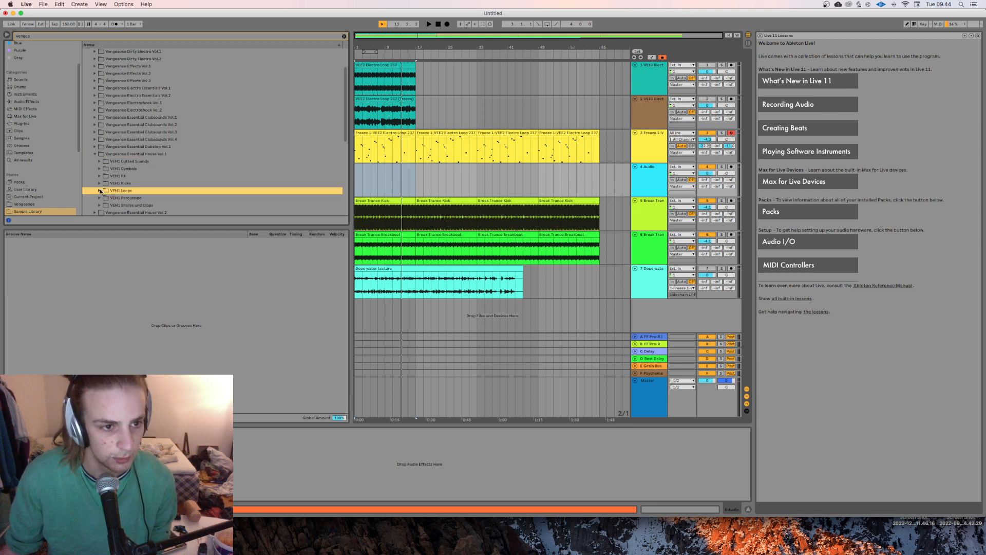
left_click(164, 205)
scroll(177, 215, "down", 1)
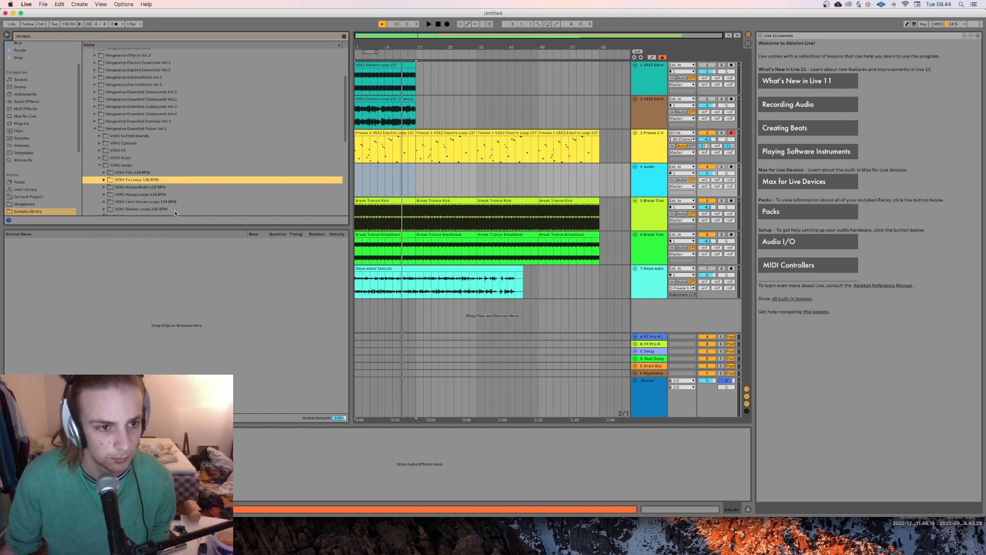
scroll(174, 211, "down", 3)
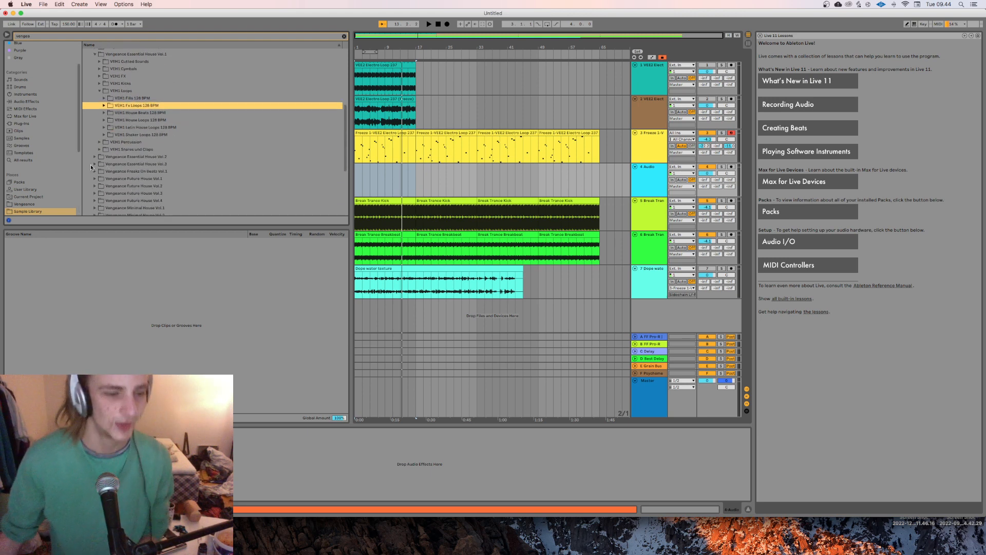
scroll(108, 152, "up", 4)
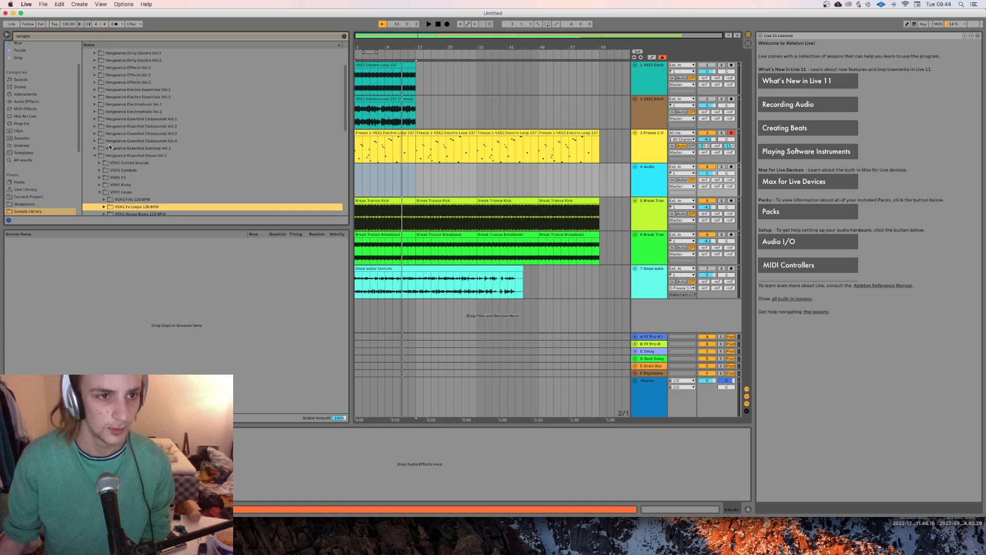
Step: Open the VEE Melody Kits folder in Vengeance Electro Essentials Vol.1 and audition its first melody loops
left_click(95, 90)
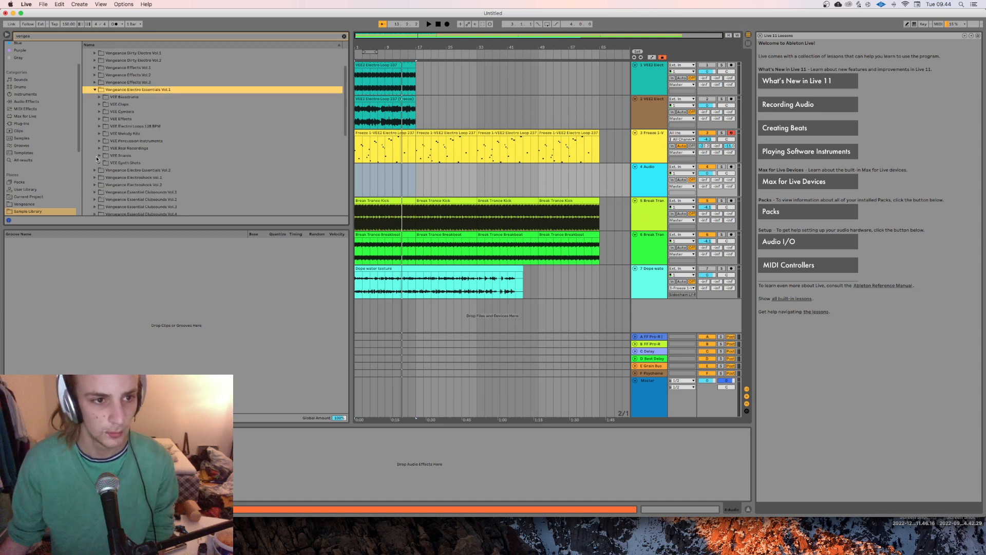
left_click(100, 135)
left_click(117, 141)
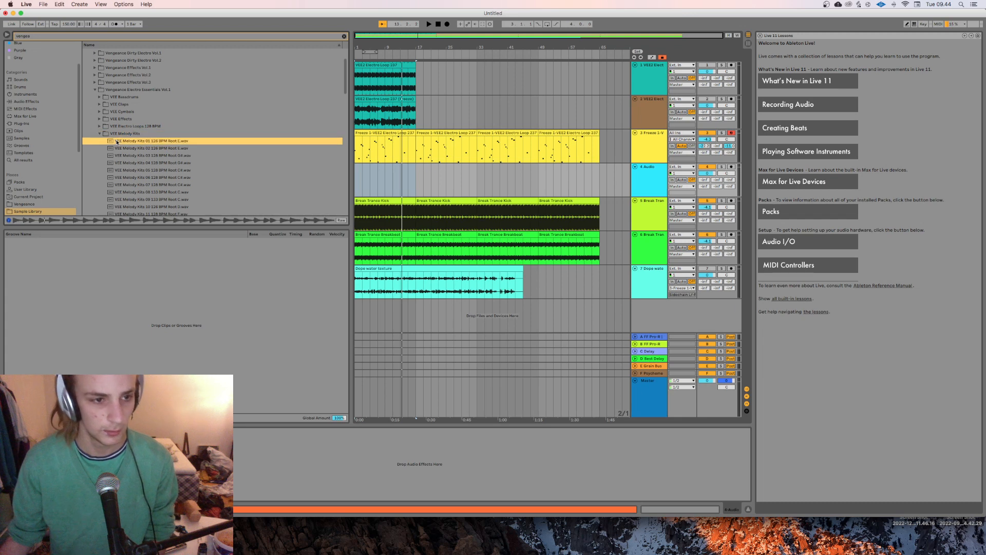
left_click(163, 155)
left_click(166, 148)
left_click(190, 184)
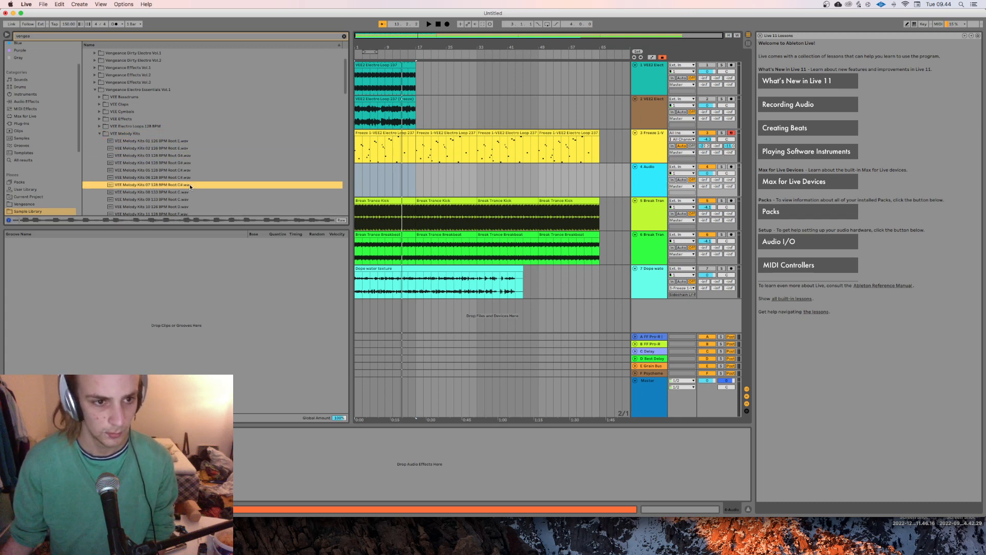
left_click(191, 178)
Step: Audition melody loops further down the VEE Melody Kits folder, up to number 21
scroll(195, 180, "down", 3)
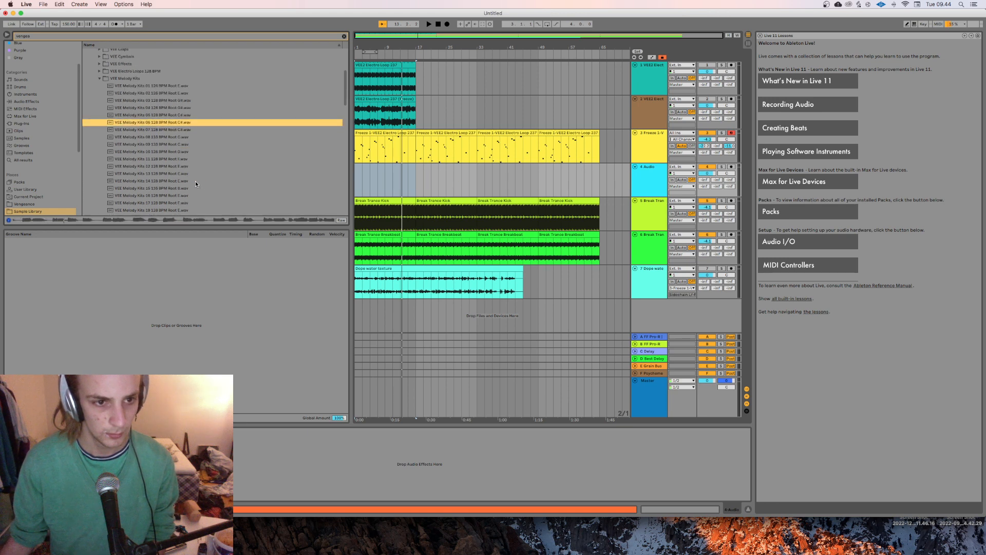
left_click(196, 181)
left_click(193, 177)
scroll(194, 177, "down", 3)
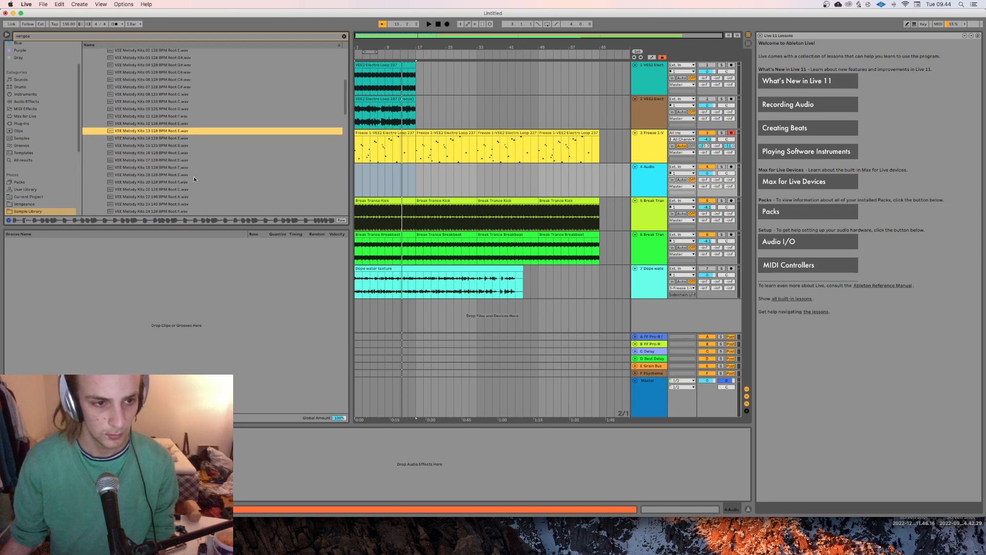
left_click(193, 177)
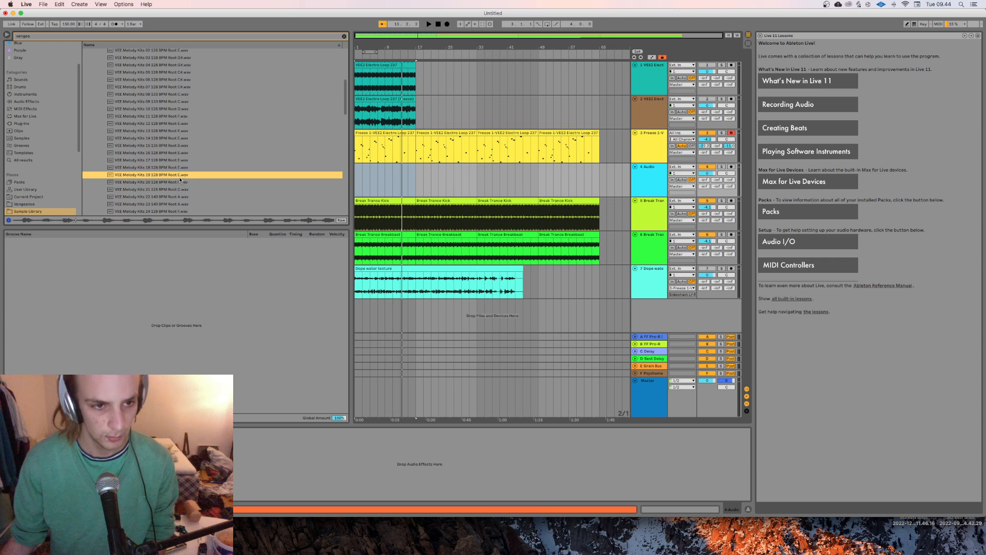
left_click(178, 189)
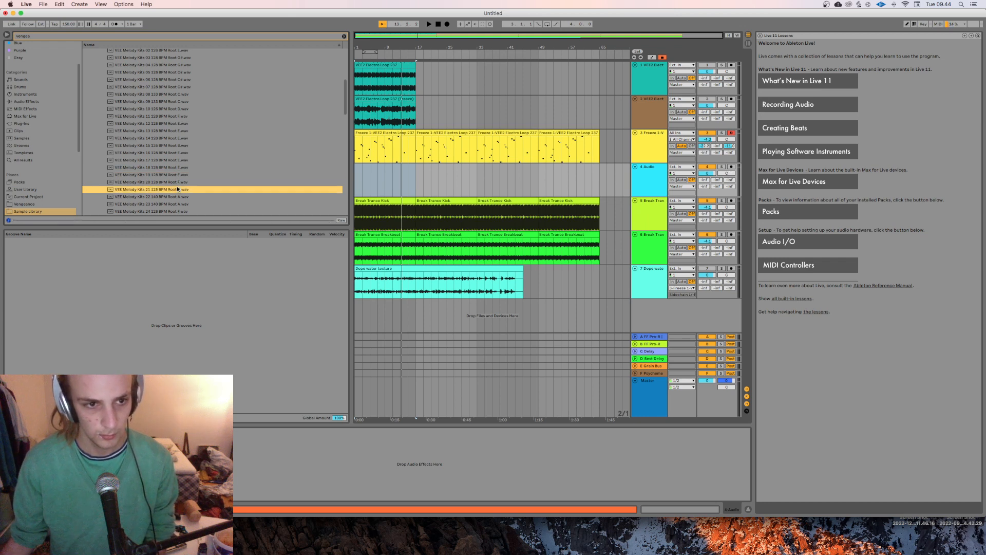
scroll(203, 185, "down", 1)
Step: Audition the two 140 BPM Root A melody loops and place VEE Melody Kits 23 at the start of the empty audio track
left_click(195, 175)
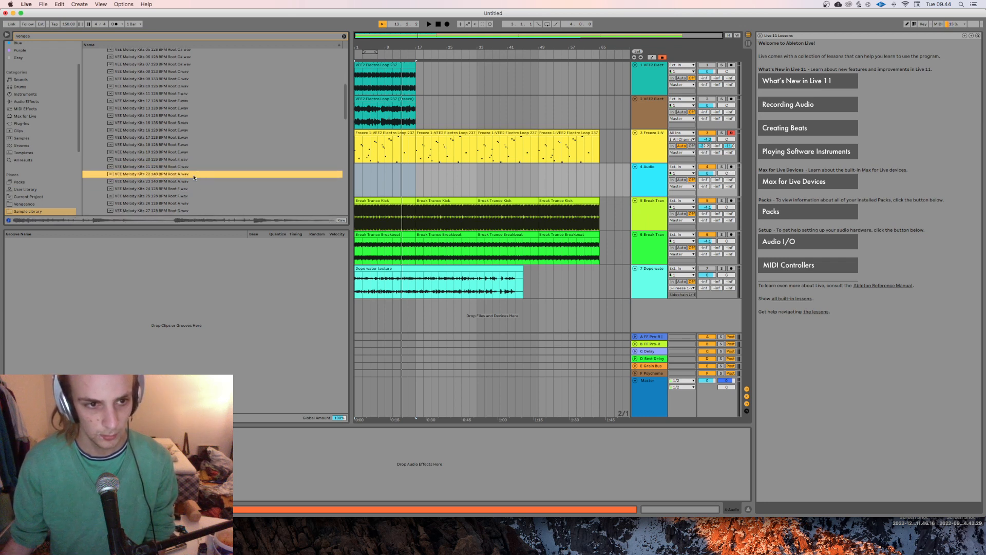
left_click(198, 182)
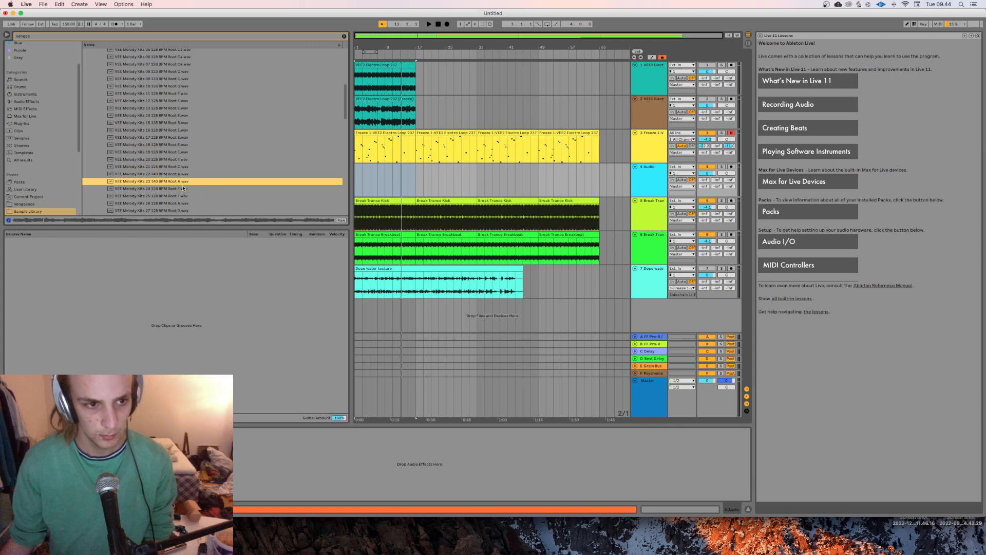
scroll(183, 187, "down", 2)
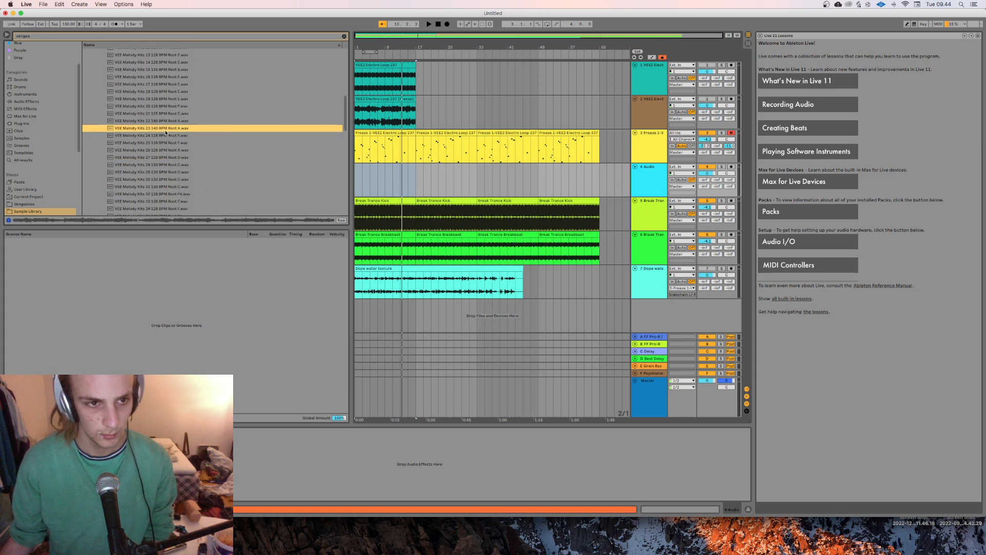
left_click_drag(165, 127, 359, 186)
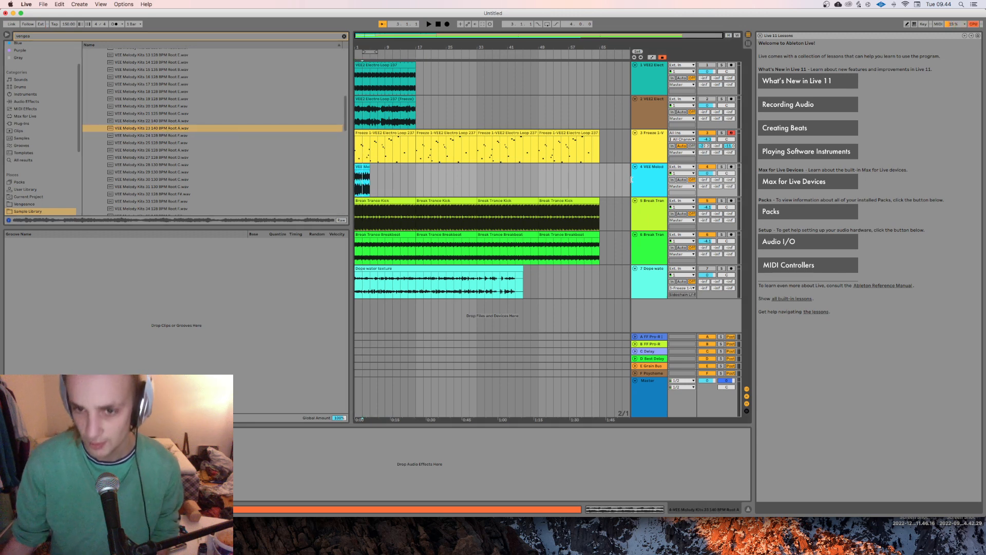
Step: Set the melody clip's warp mode to Tones and extend the clip to the end of the kick and breakbeat clips
double_click(363, 180)
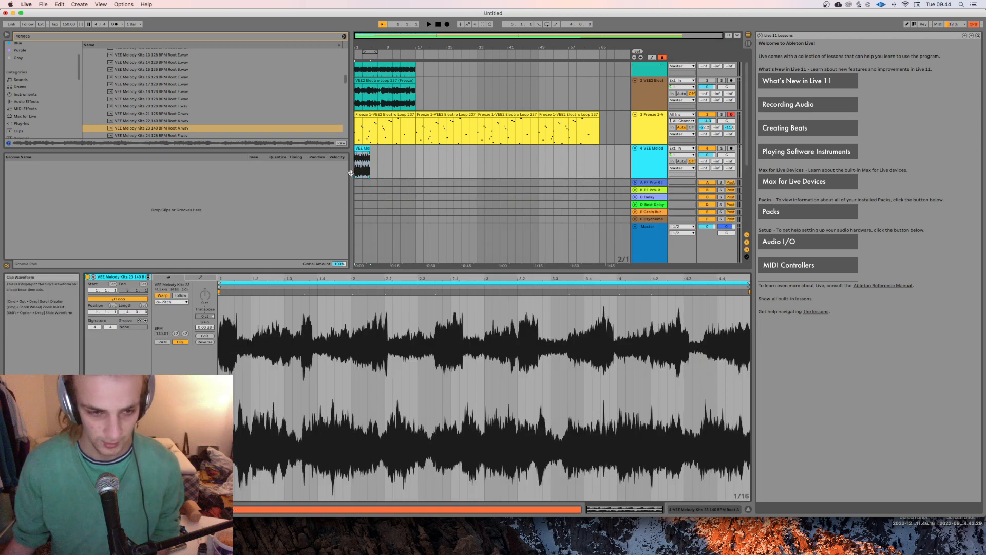
left_click(173, 302)
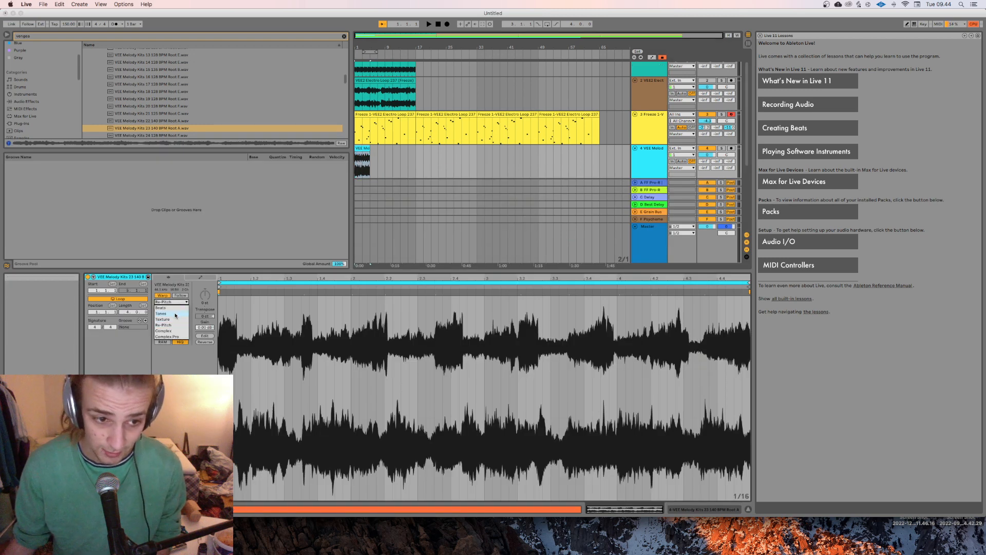
left_click(176, 314)
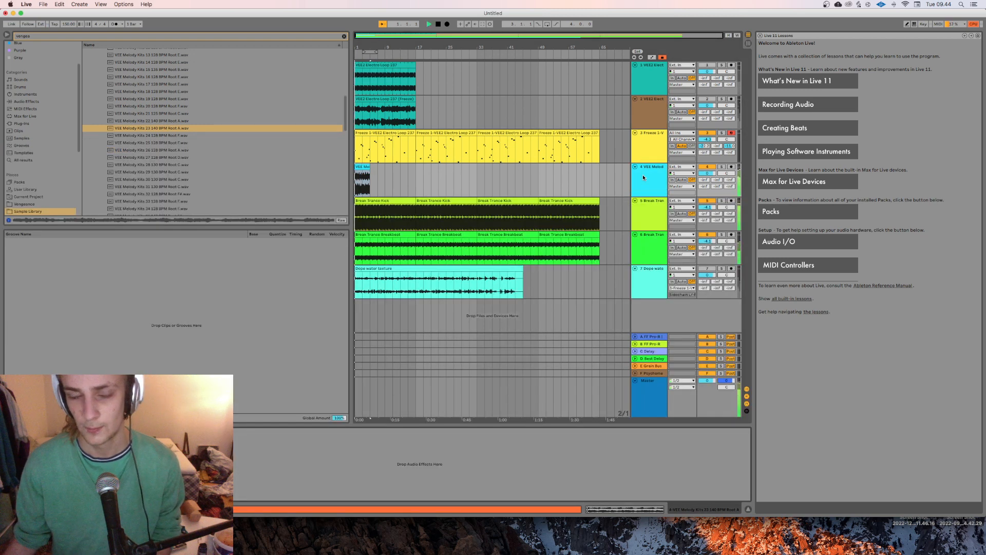
left_click_drag(373, 167, 599, 167)
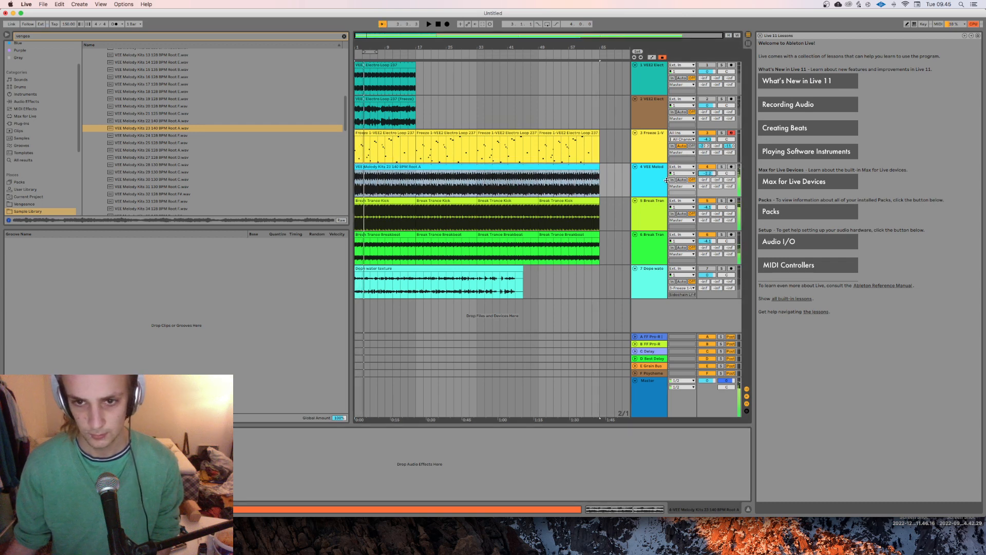
Step: Route the melody track's audio output to the sliced MIDI track's sidechain input and start playback
left_click(654, 148)
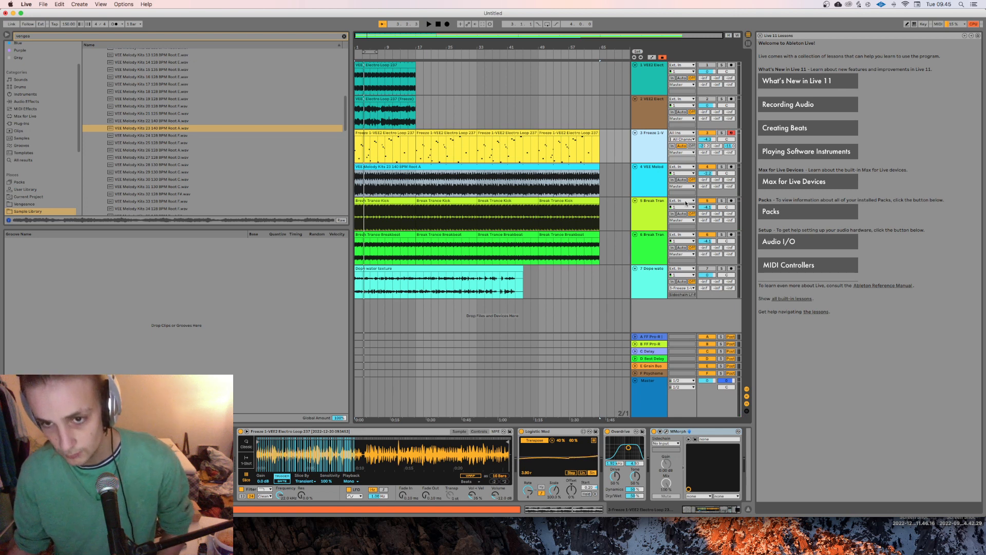
left_click(682, 186)
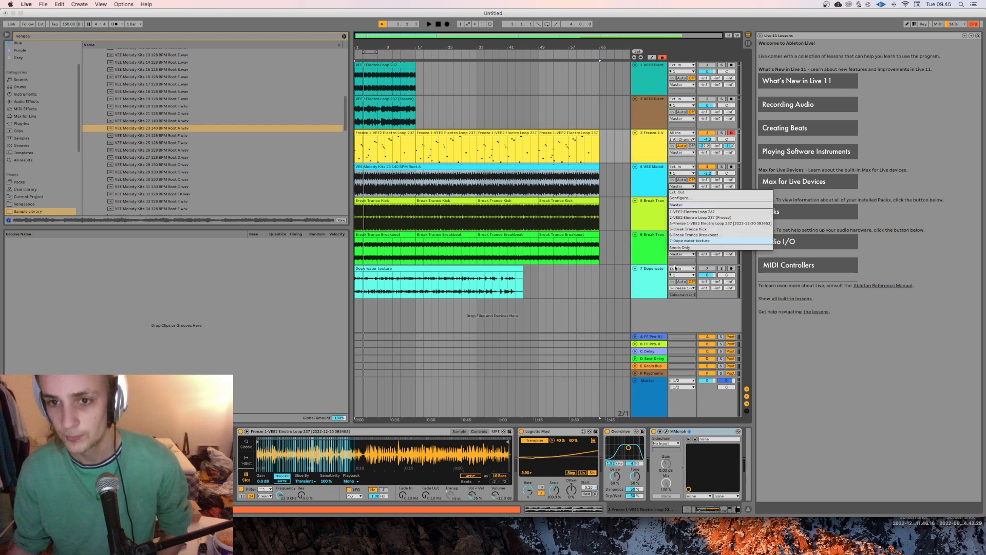
left_click(687, 224)
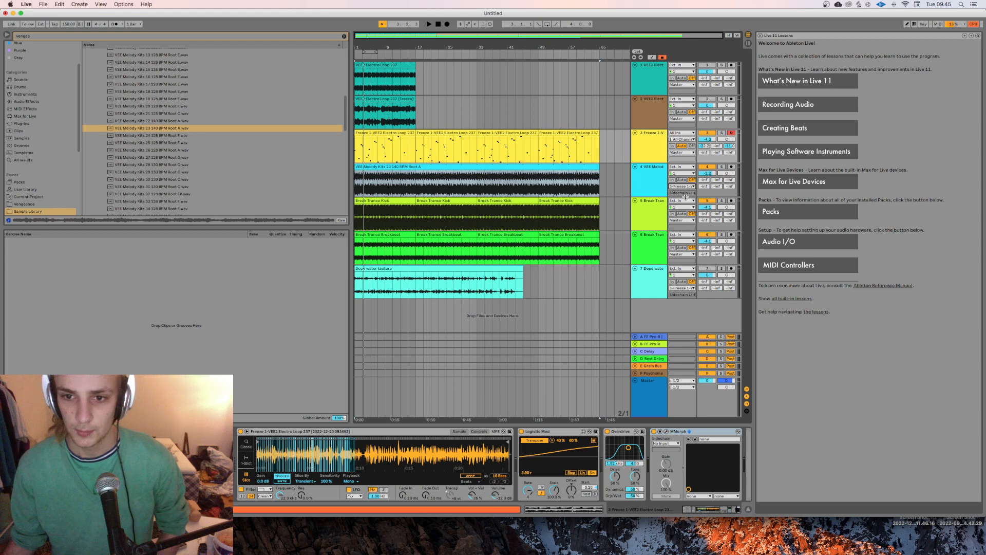
key("space")
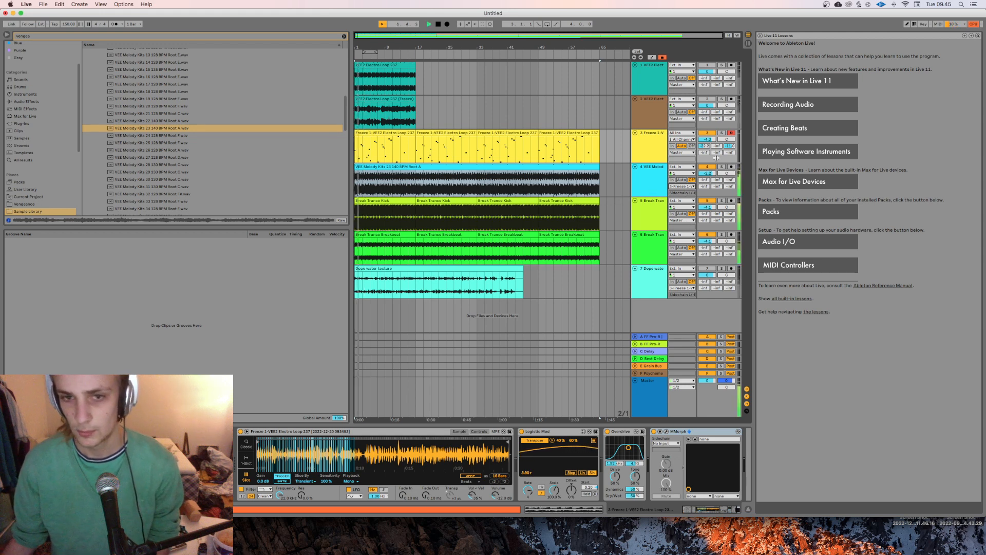
Step: Open the MMorph window on the sliced MIDI track and solo that track
left_click(650, 148)
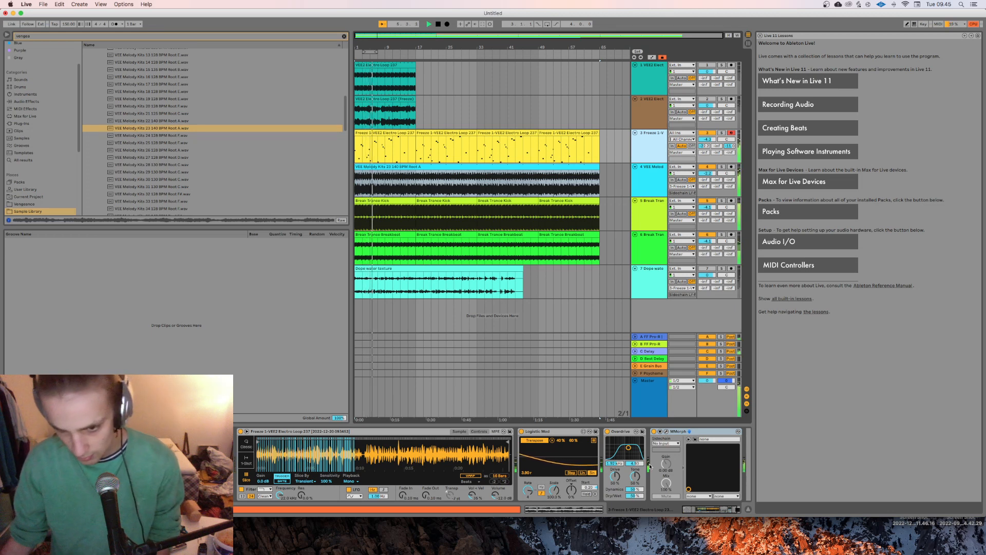
left_click(667, 432)
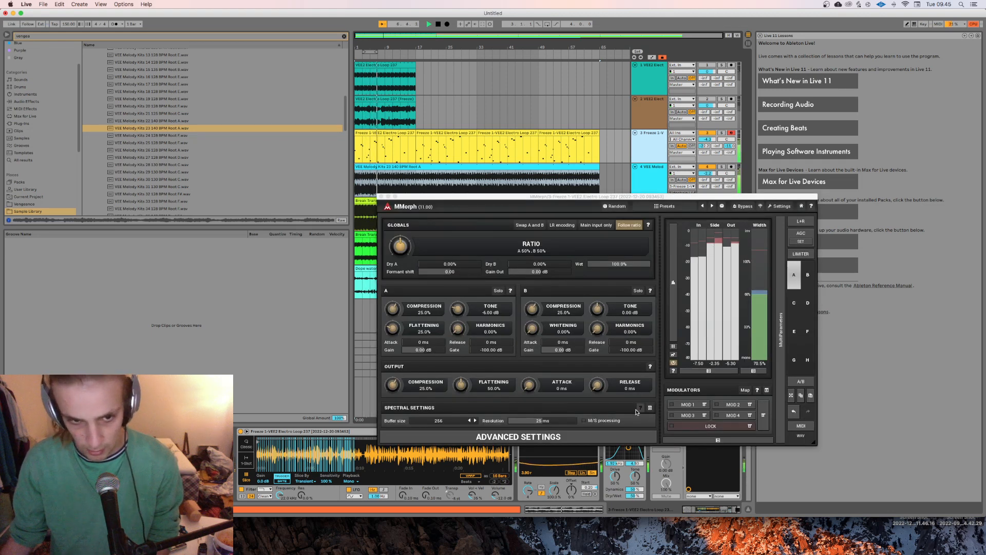
left_click(722, 133)
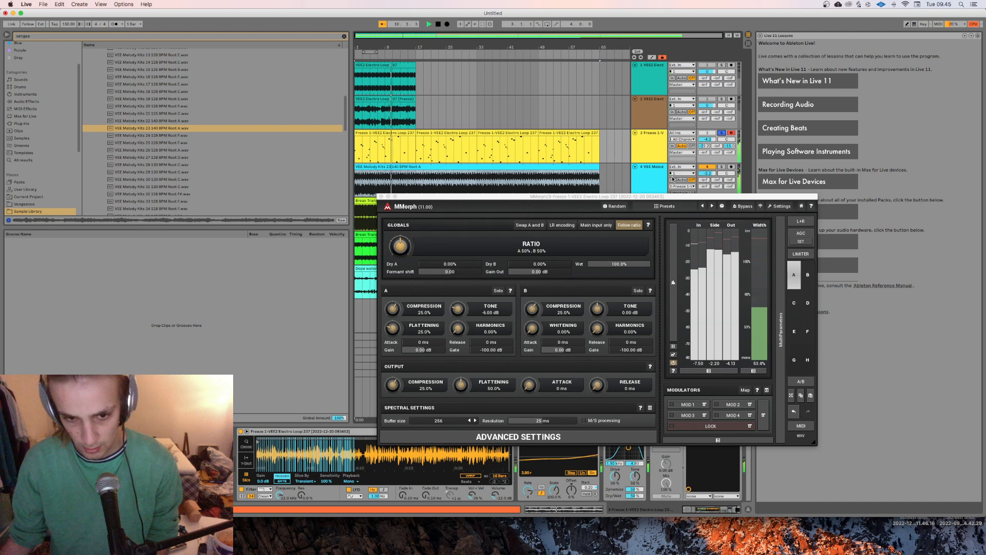
Step: Try MMorph's buffer size at 2048 while the loop plays and return it to 256
left_click(442, 421)
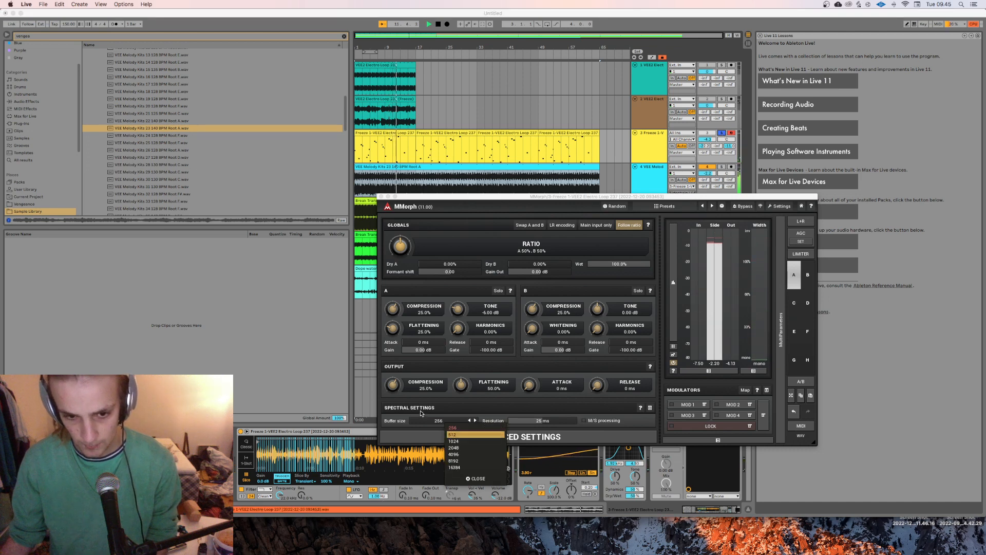
left_click(420, 419)
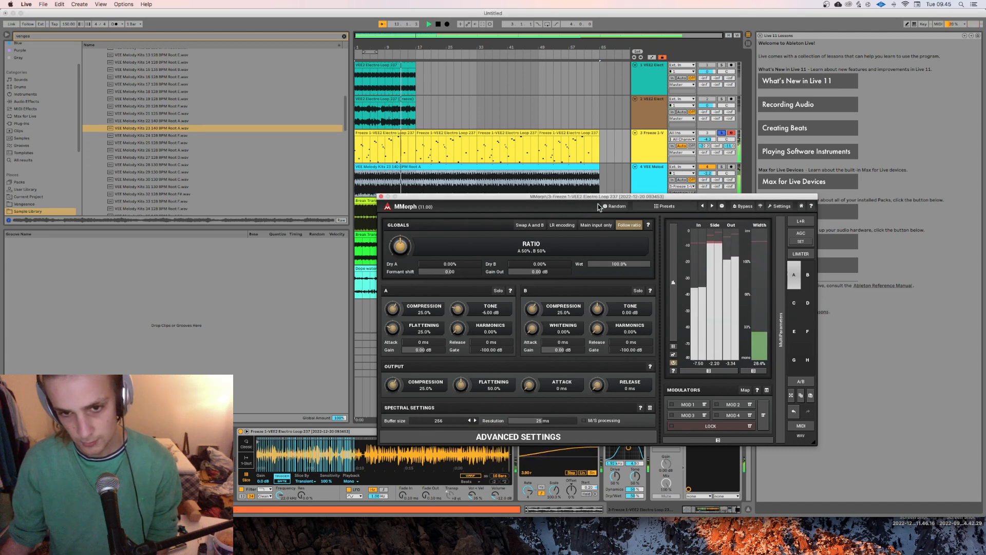
left_click(524, 228)
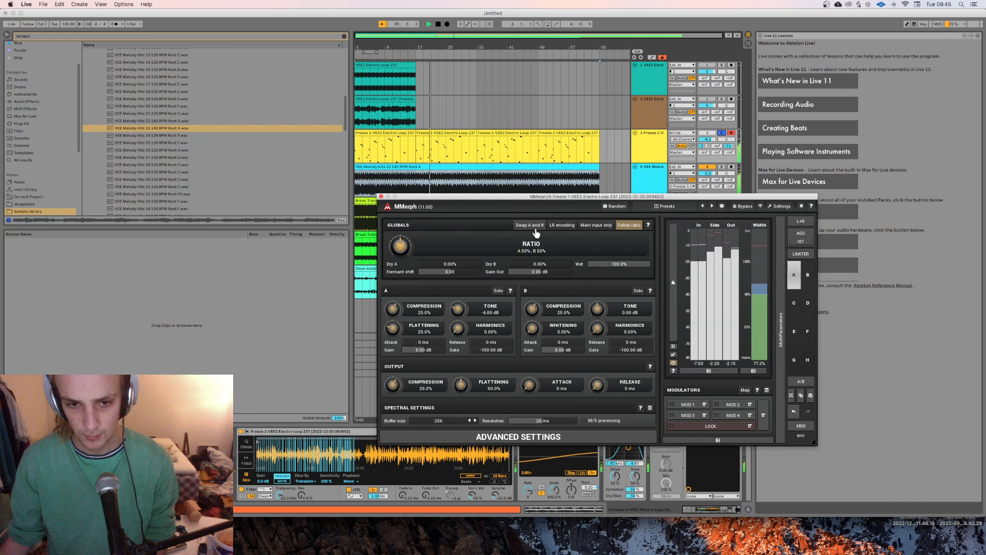
left_click(445, 421)
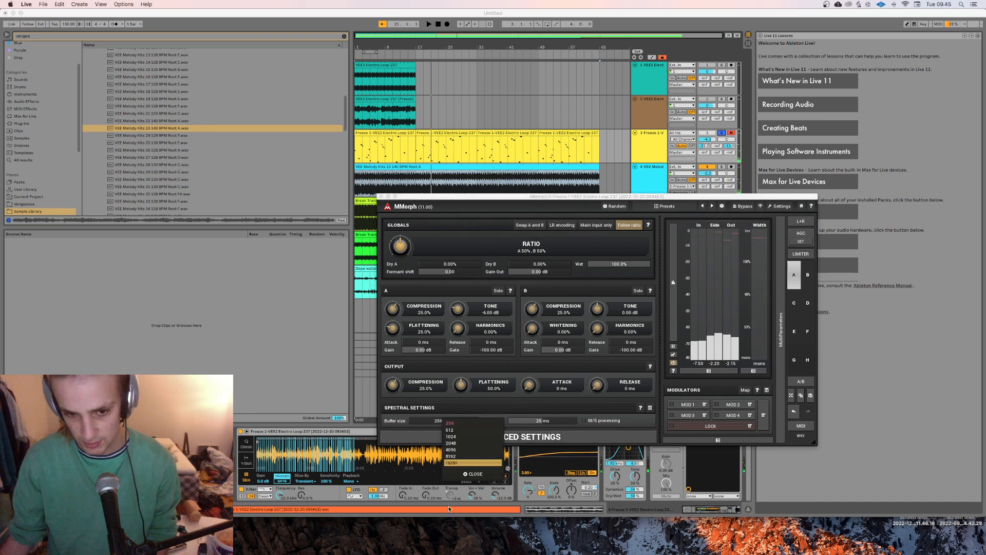
left_click(451, 443)
key("space")
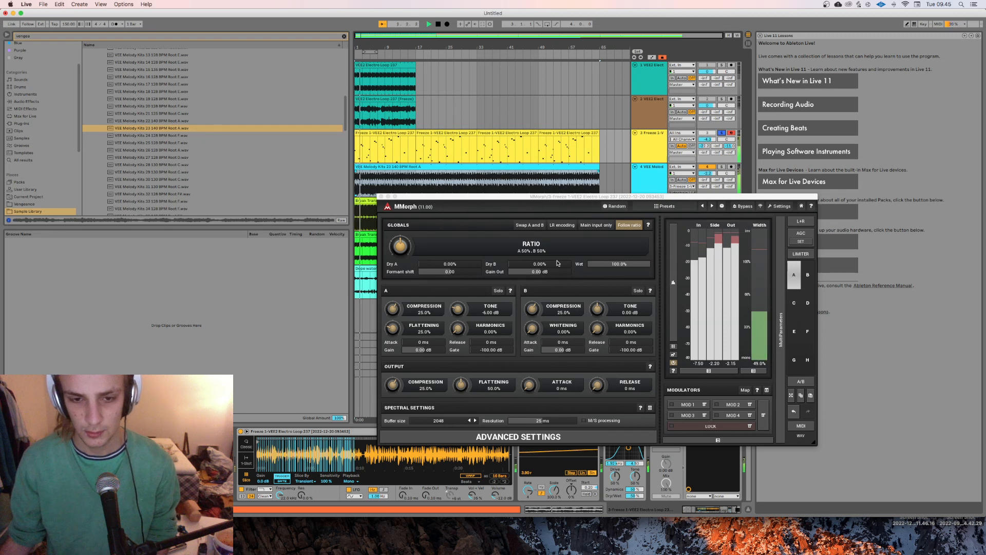
left_click(443, 421)
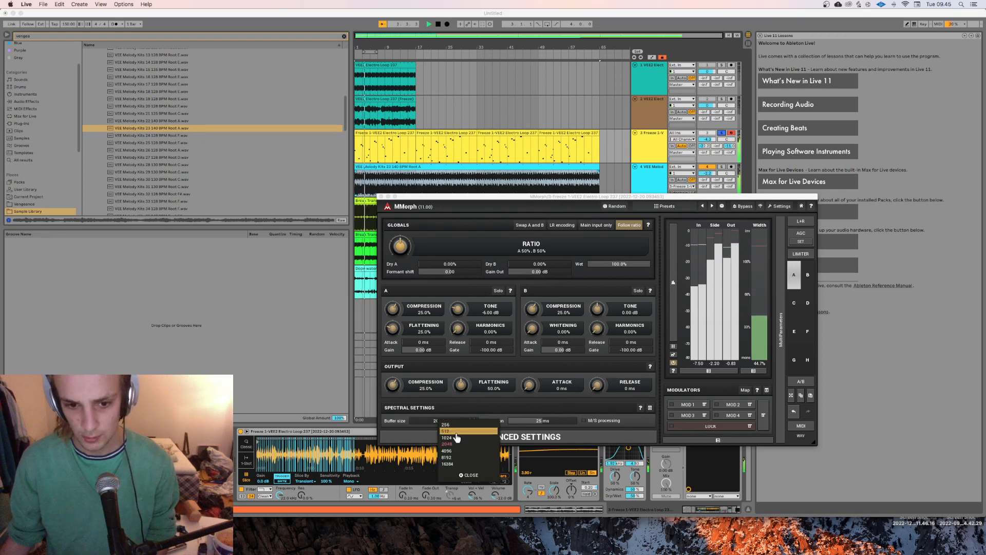
left_click(446, 424)
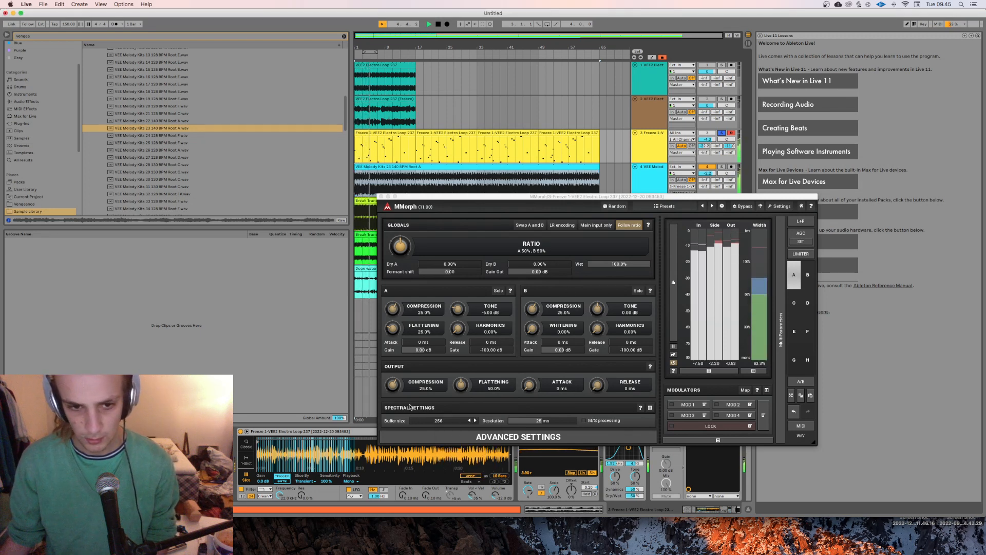
Step: Sweep MMorph's ratio towards B during playback and bring it back to A 50%, B 50%
mouse_move(401, 247)
left_mouse_down()
mouse_move(401, 255)
mouse_move(401, 234)
left_mouse_up()
key("space")
key("space")
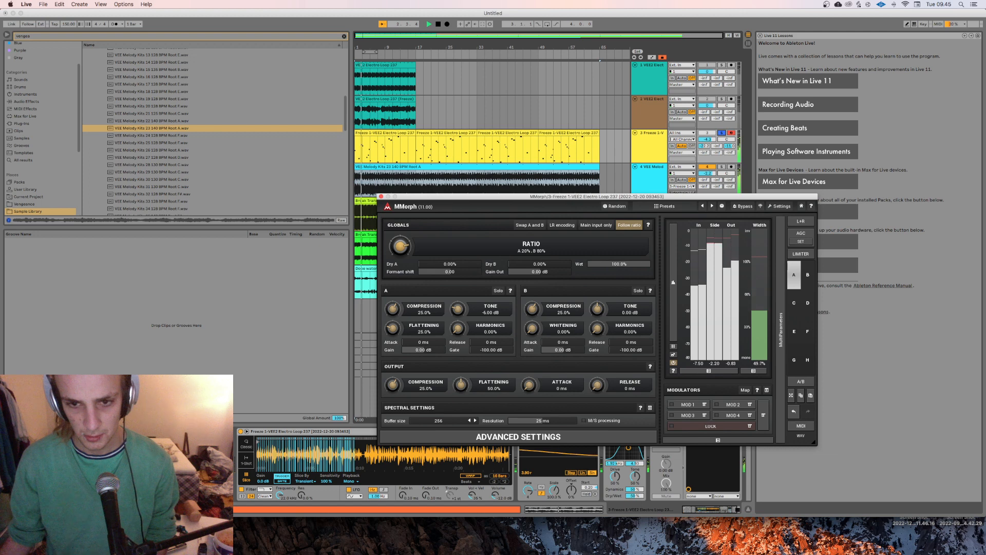
left_click_drag(400, 247, 401, 285)
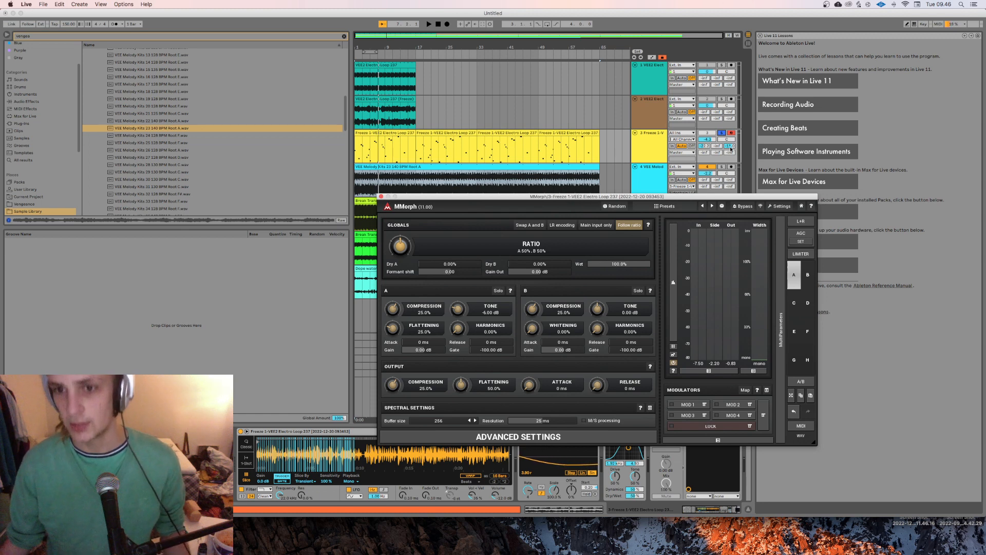
Step: Unsolo the sliced MIDI track and start playback of the full arrangement
left_click(720, 133)
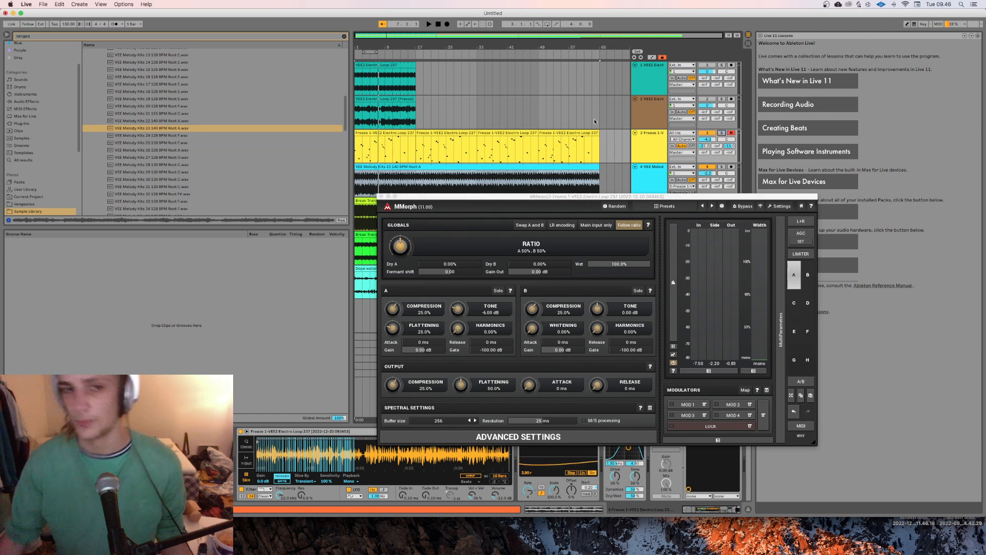
key("space")
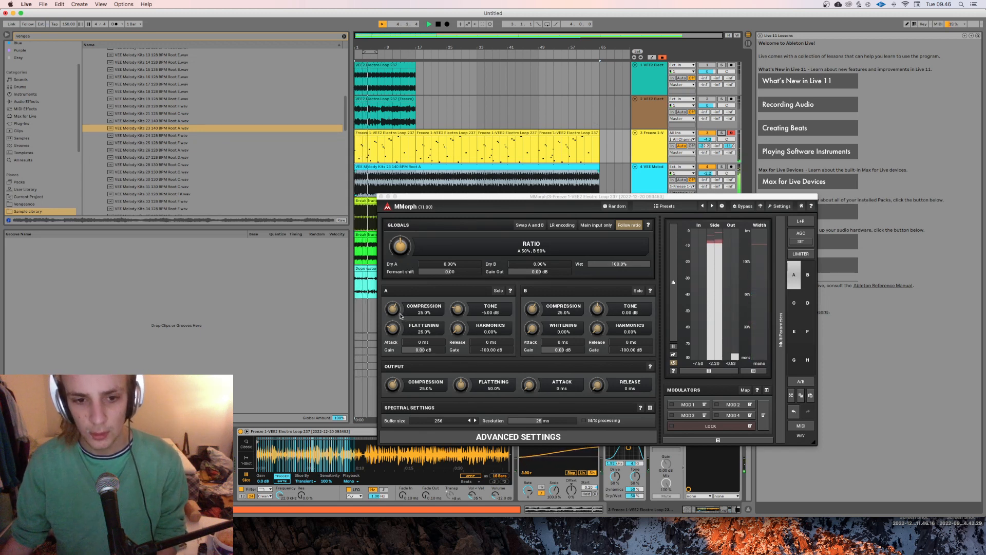
left_click(416, 409)
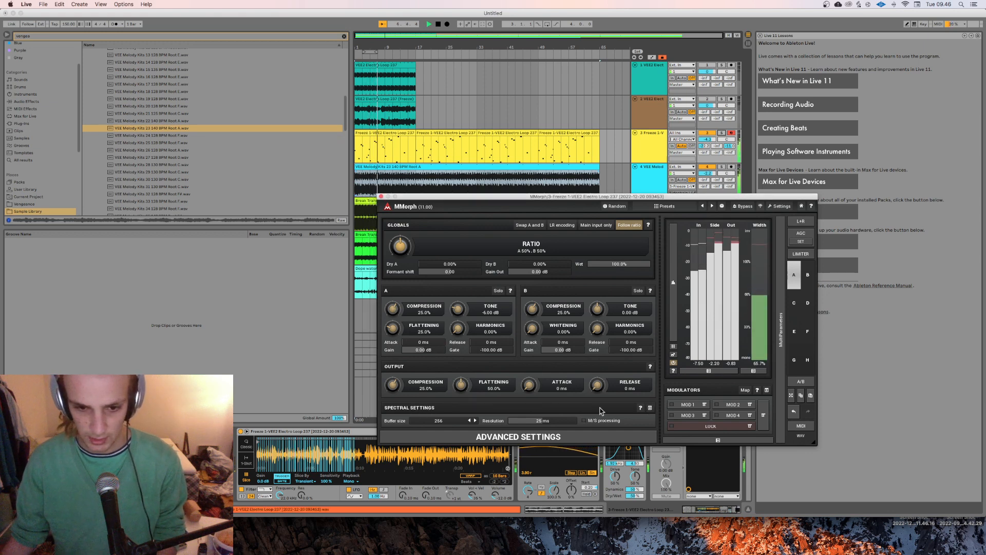
Step: Open MMorph's advanced settings and place their window clear of the ratio and A/B controls
left_click(521, 439)
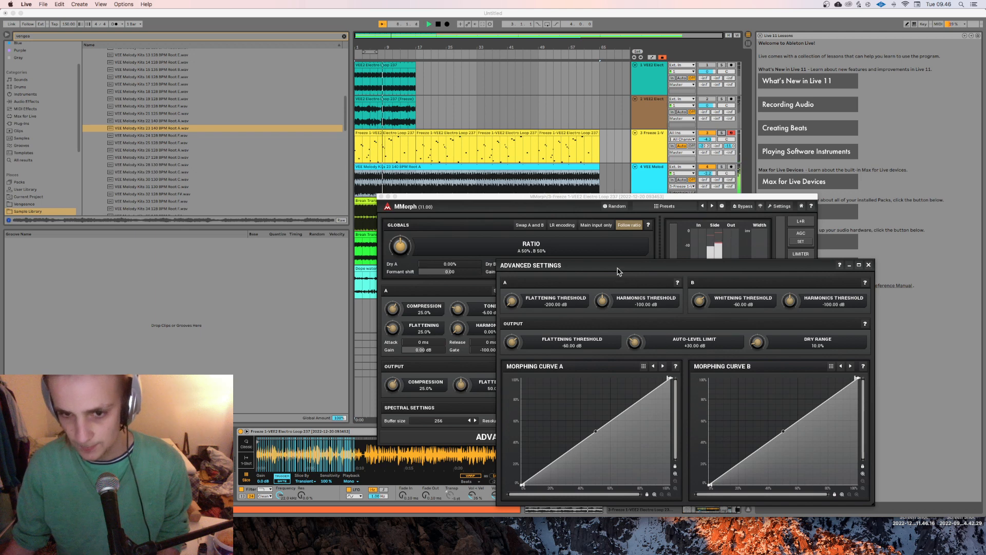
left_click_drag(619, 271, 209, 98)
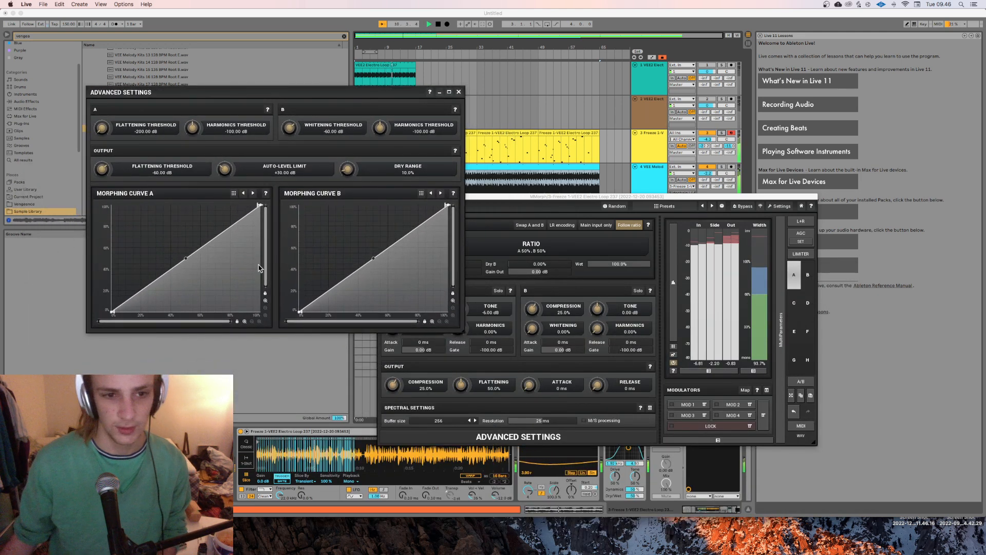
left_click_drag(353, 92, 917, 187)
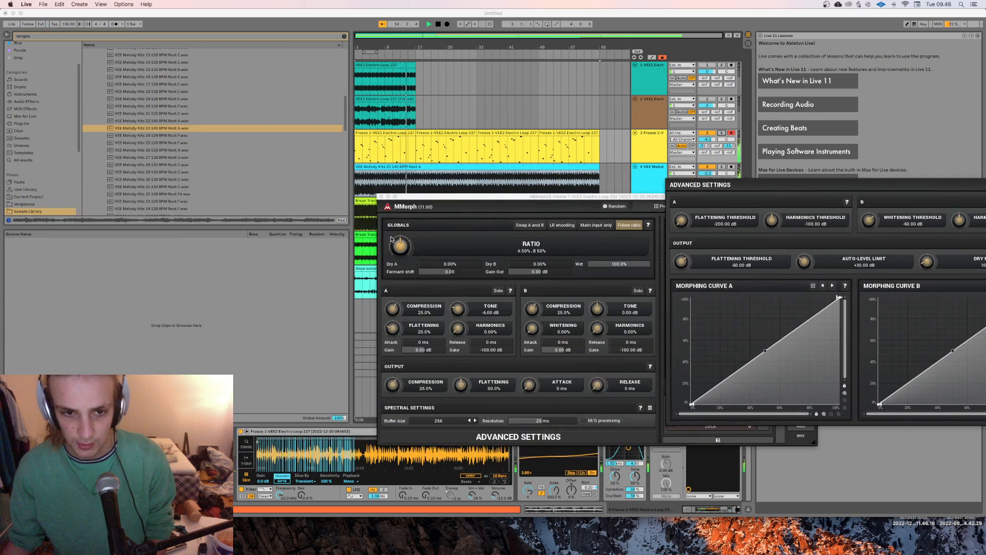
Step: Try slightly different morph ratios during playback and restore A 50%, B 50%
left_click_drag(401, 246, 401, 226)
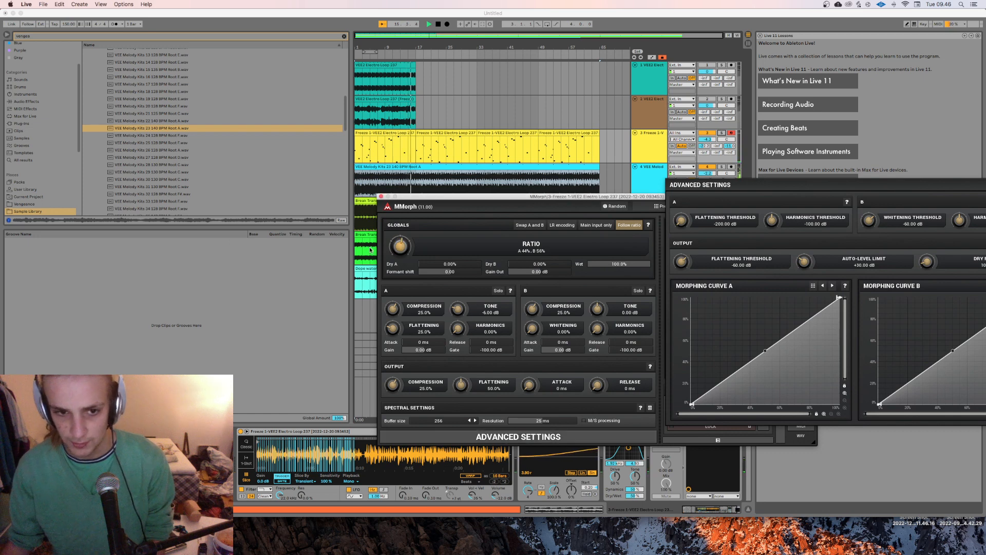
double_click(400, 245)
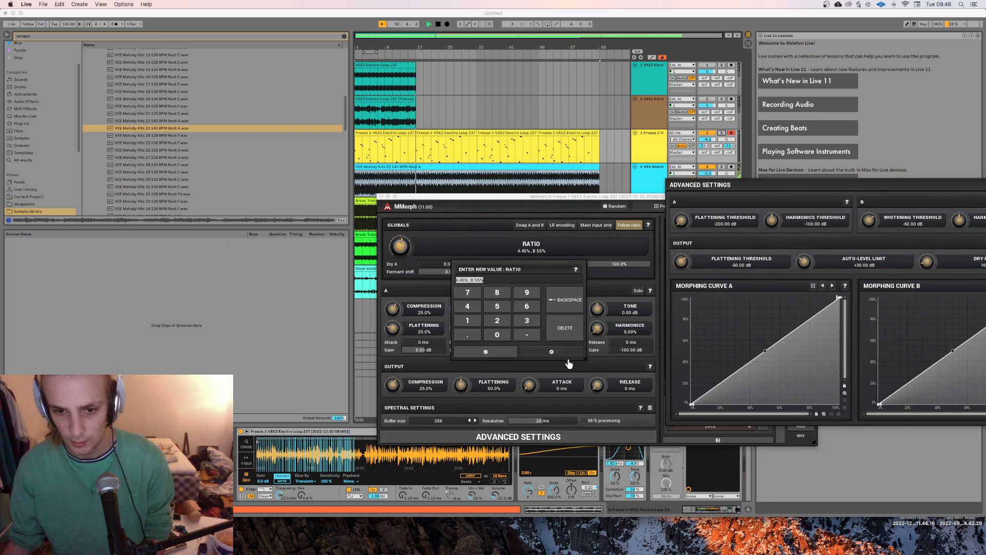
left_click(492, 353)
left_click_drag(400, 246, 400, 243)
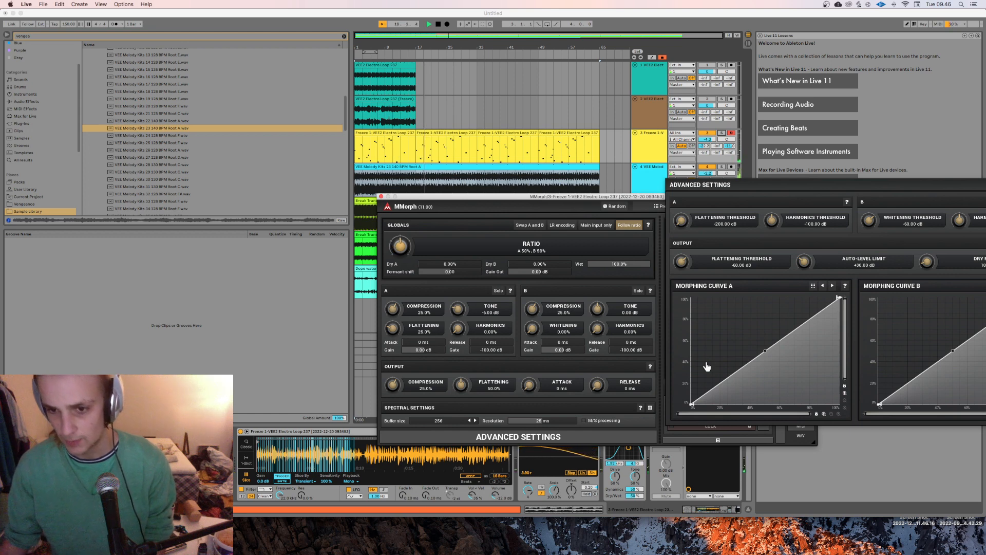
Step: Reshape Morphing Curve A into a jagged zigzag by adding four high and four low points between its ends
left_click_drag(707, 366, 697, 304)
left_click(756, 383)
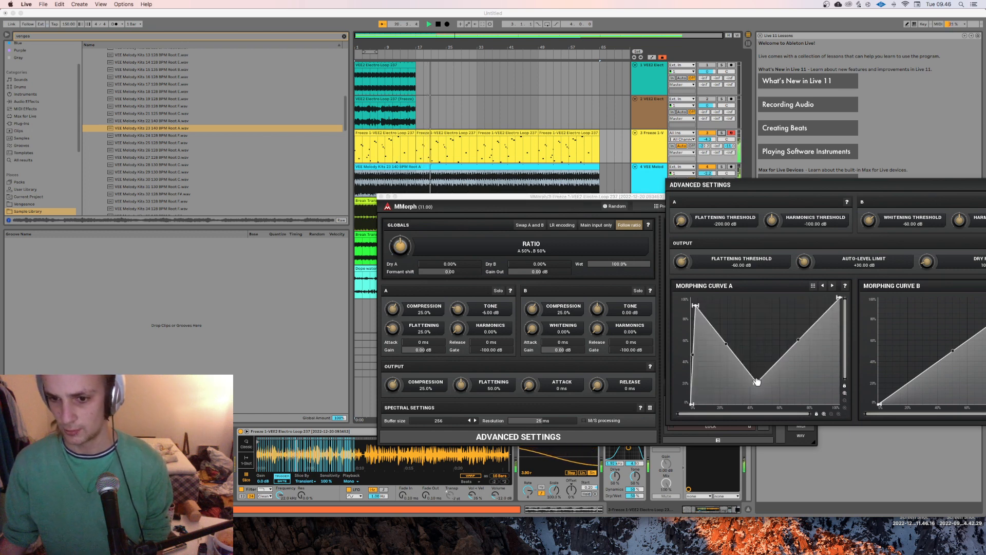
left_click(753, 318)
left_click(823, 391)
left_click(800, 315)
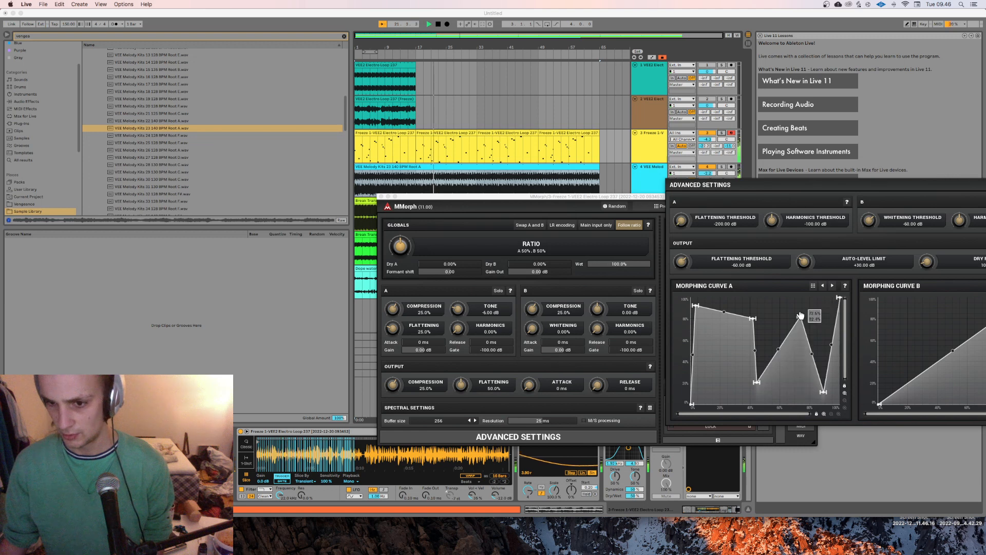
left_click(725, 384)
left_click(778, 311)
left_click(786, 357)
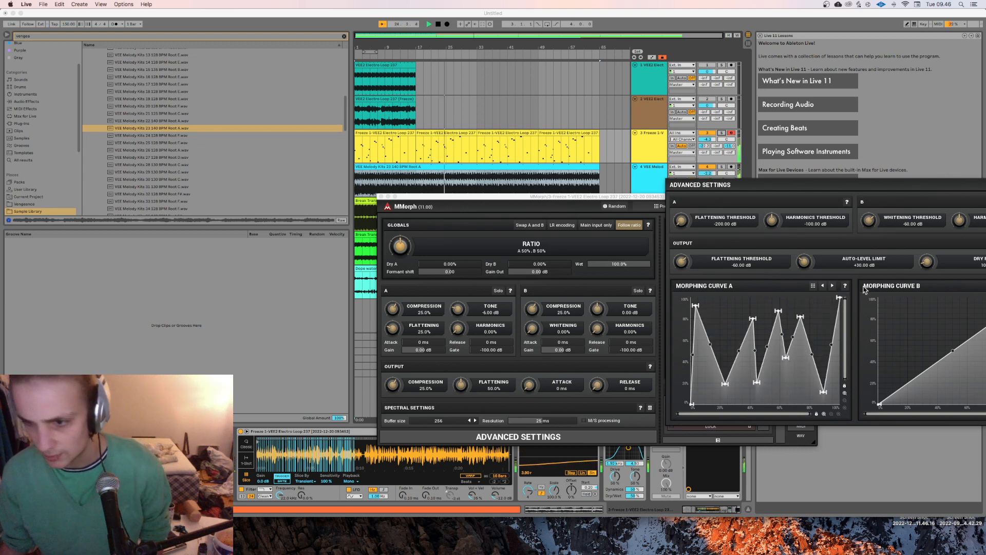
Step: Reshape Morphing Curve B into a zigzag with five high and five low points and close the advanced settings
left_click_drag(920, 193, 578, 189)
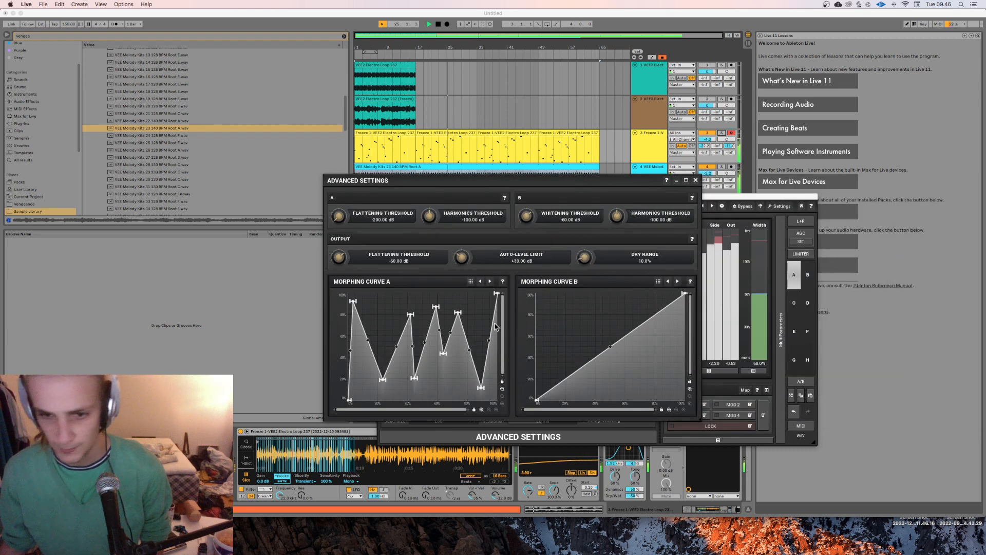
left_click(543, 308)
left_click(568, 379)
left_click(585, 315)
left_click(623, 391)
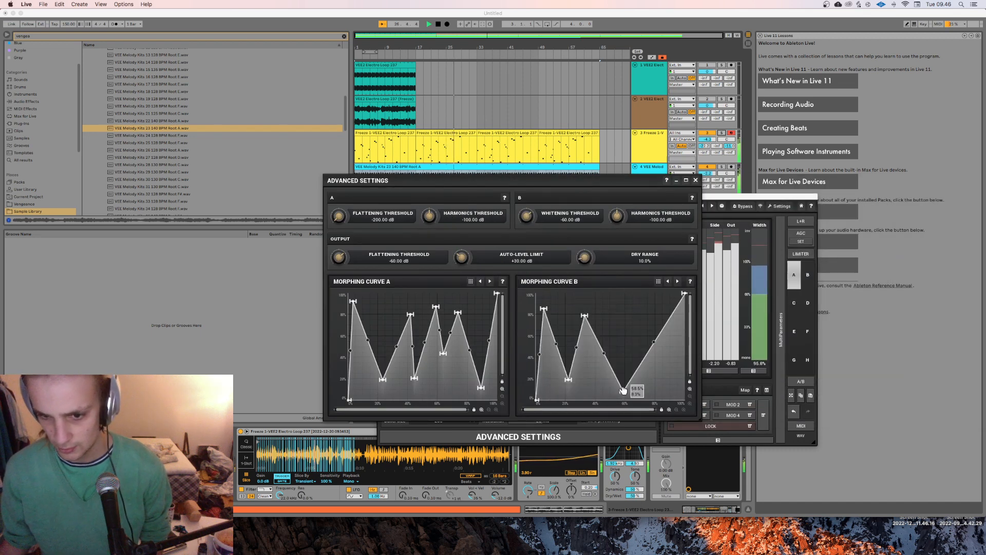
left_click(655, 302)
left_click(658, 379)
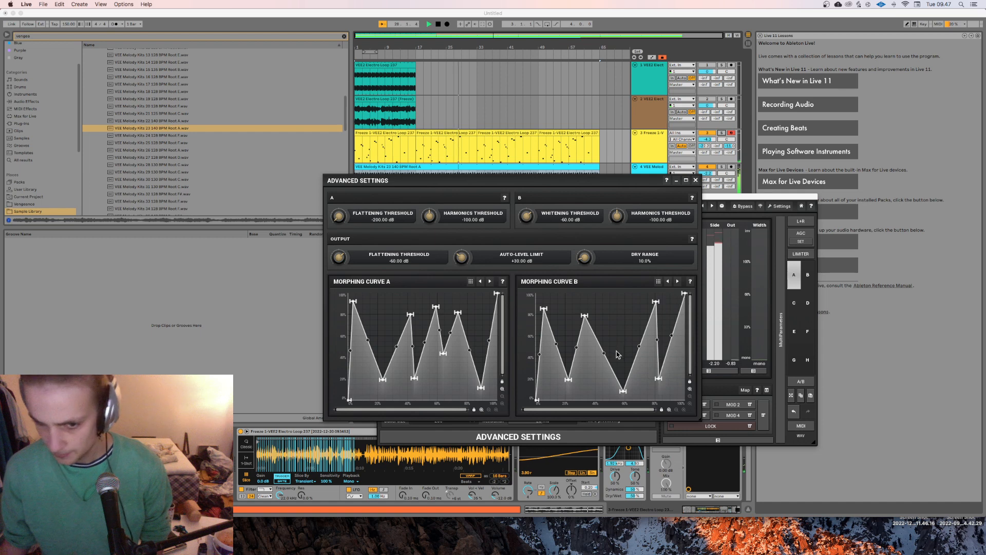
left_click(627, 314)
left_click(641, 387)
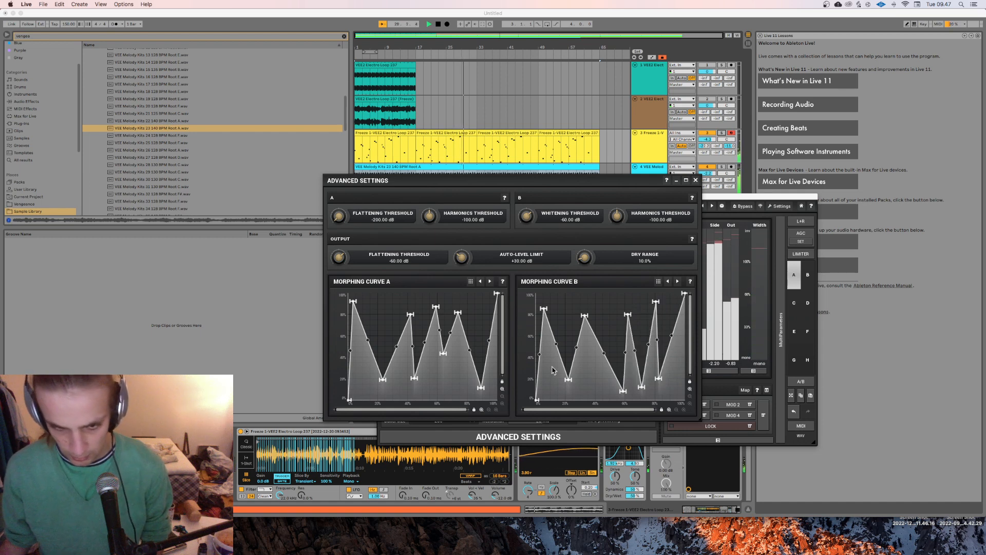
left_click(588, 394)
left_click(607, 302)
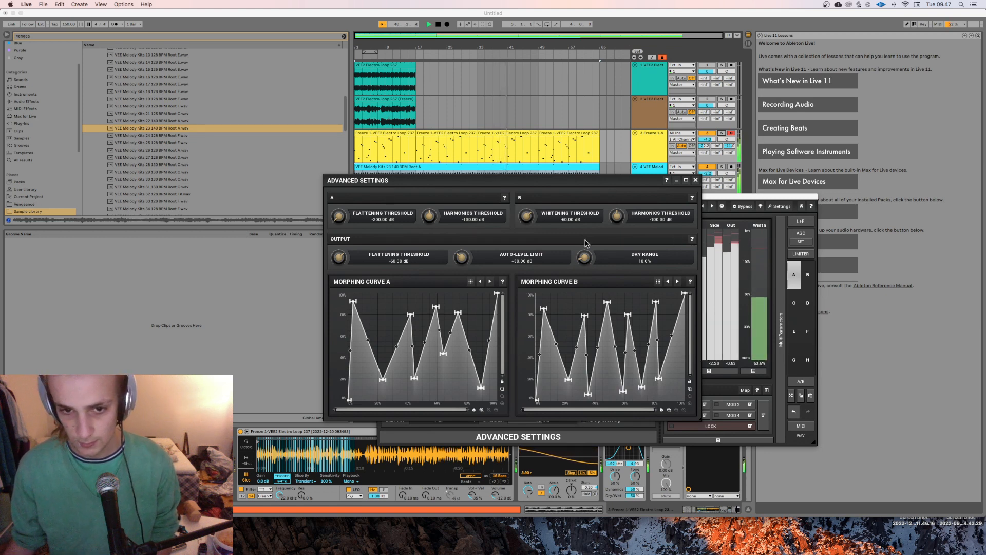
left_click(696, 181)
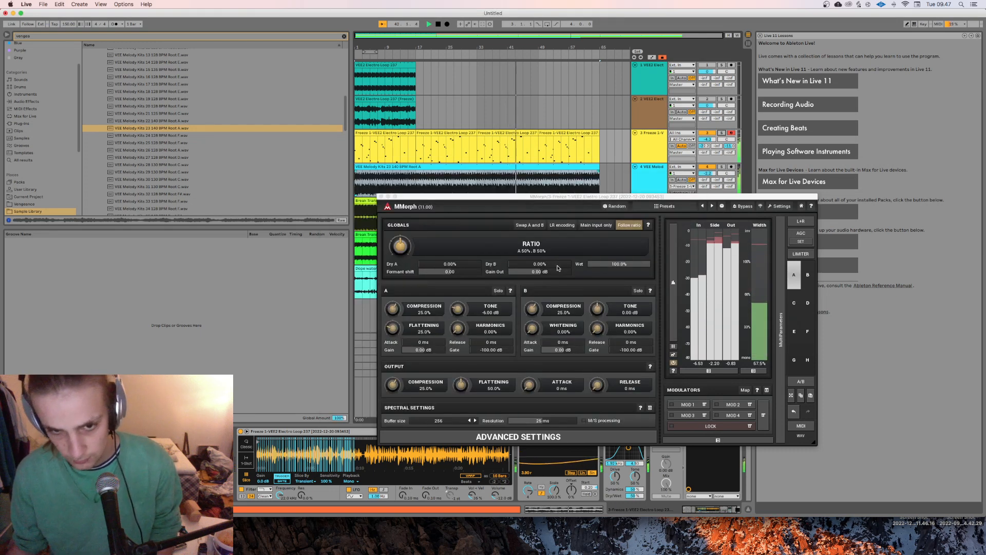
Step: Turn on Swap A and B and shift the ratio to about A 25%, B 75% with playback restarted
left_click(534, 227)
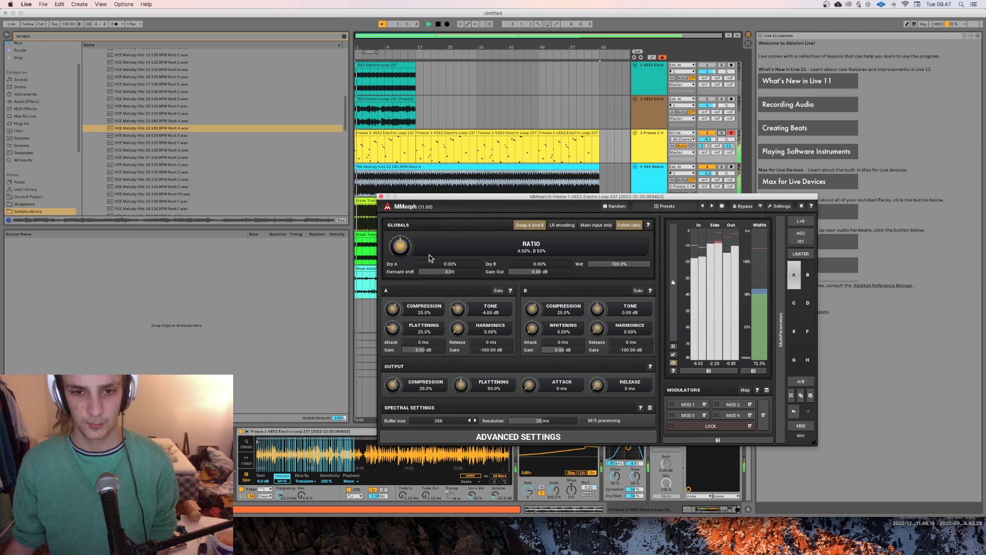
left_click_drag(403, 245, 403, 238)
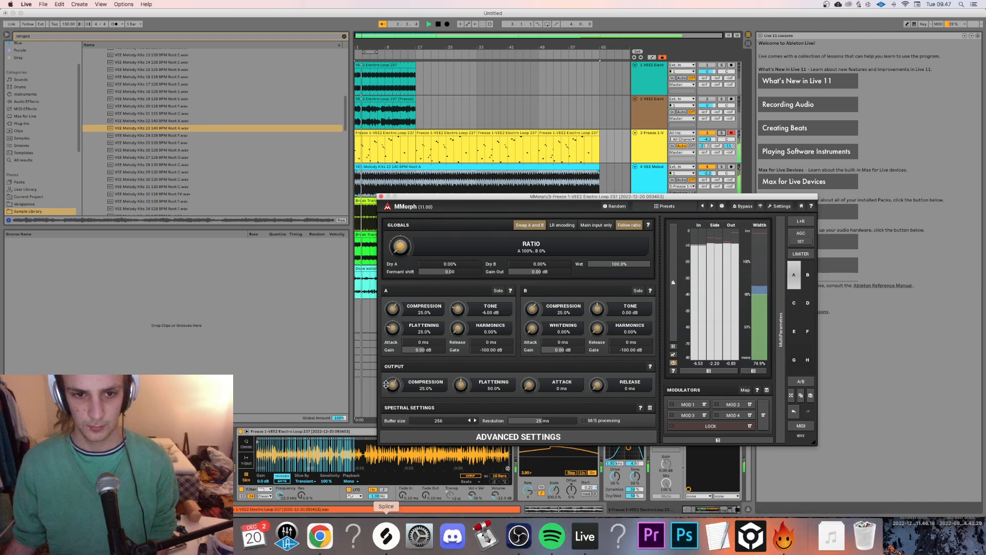
key("space")
key("space")
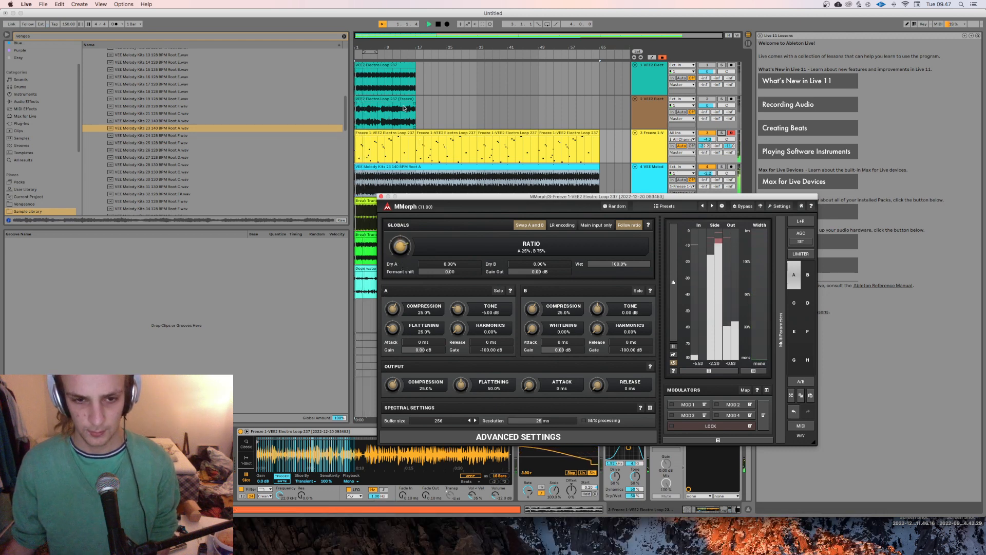
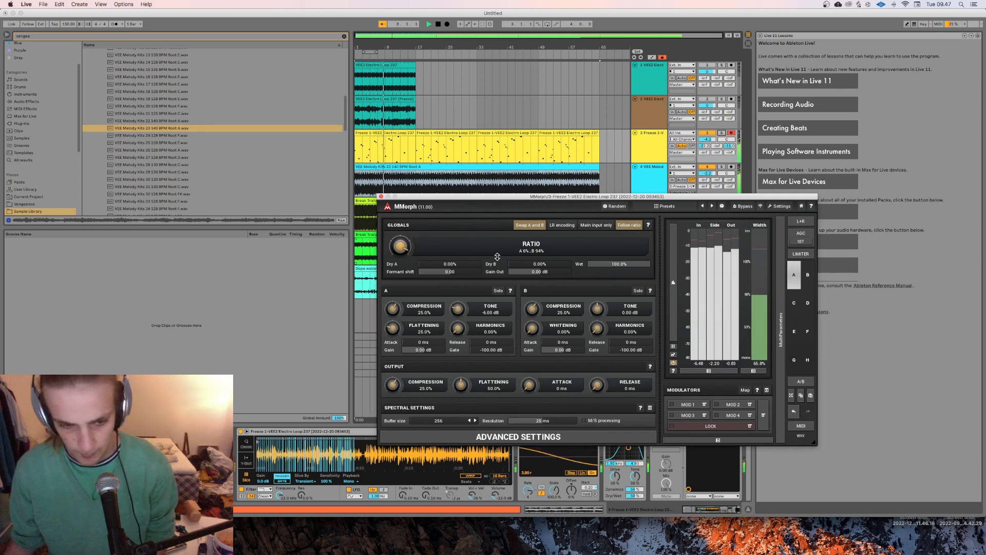
Step: Turn off Swap A and B, set the MMorph ratio to A 16%, B 84% during playback, and close the plug-in window
key("space")
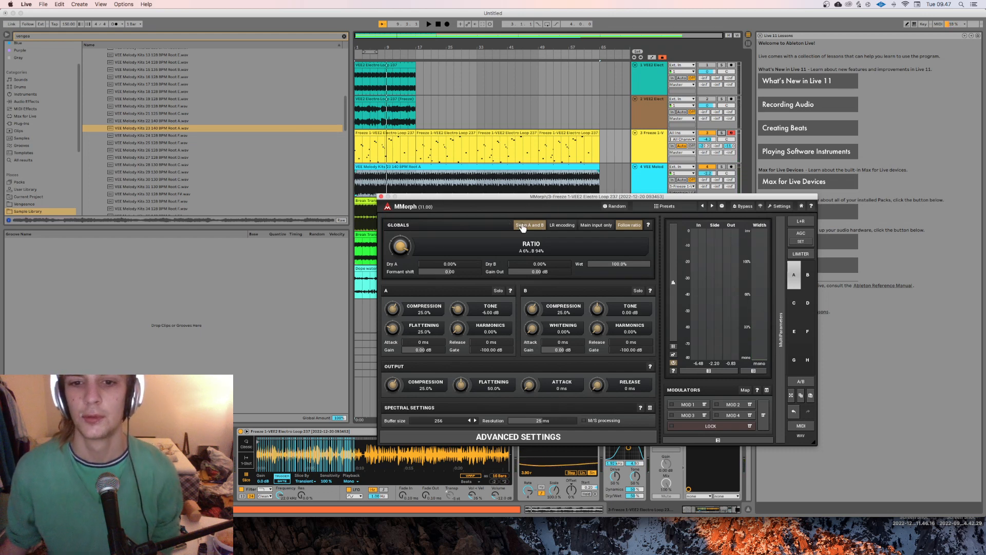
key("space")
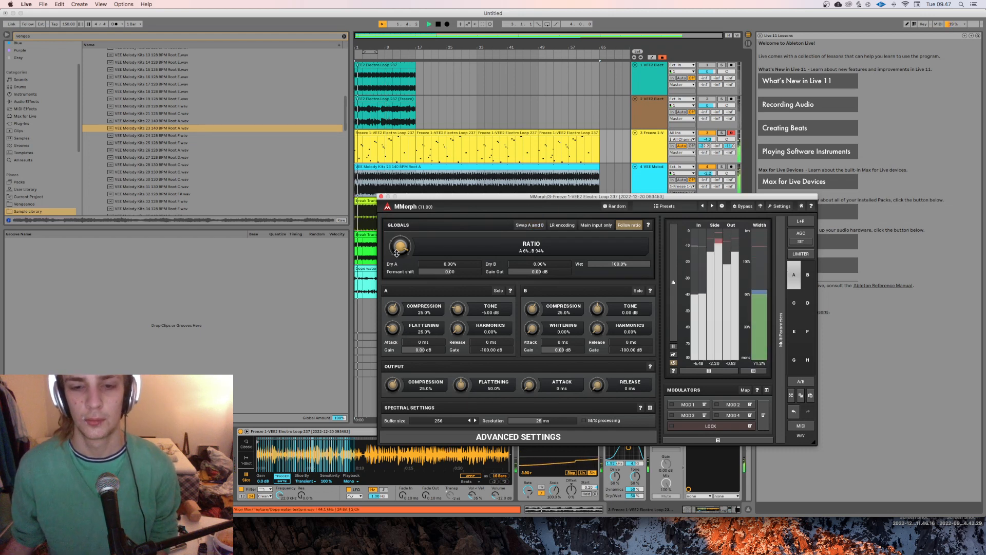
left_click_drag(405, 250, 400, 254)
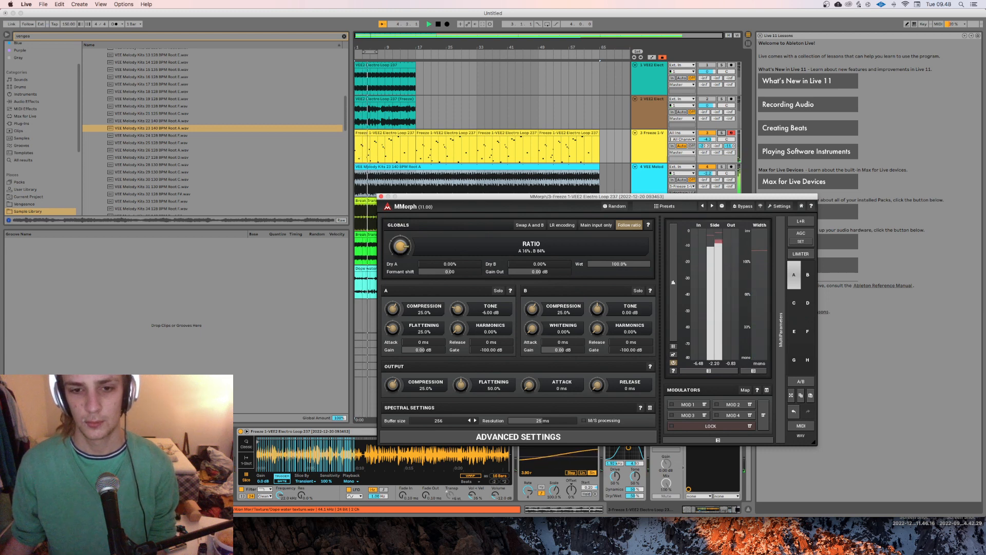
left_click_drag(401, 253, 399, 251)
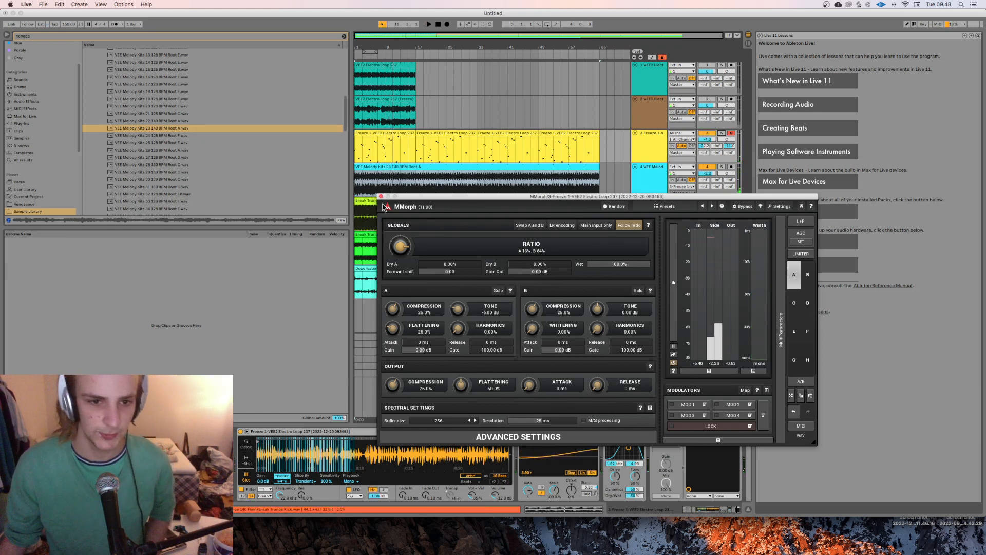
left_click(380, 196)
Step: Try the Overdrive after MMorph in the track's device chain during playback, and move it back in front of MMorph
mouse_move(575, 552)
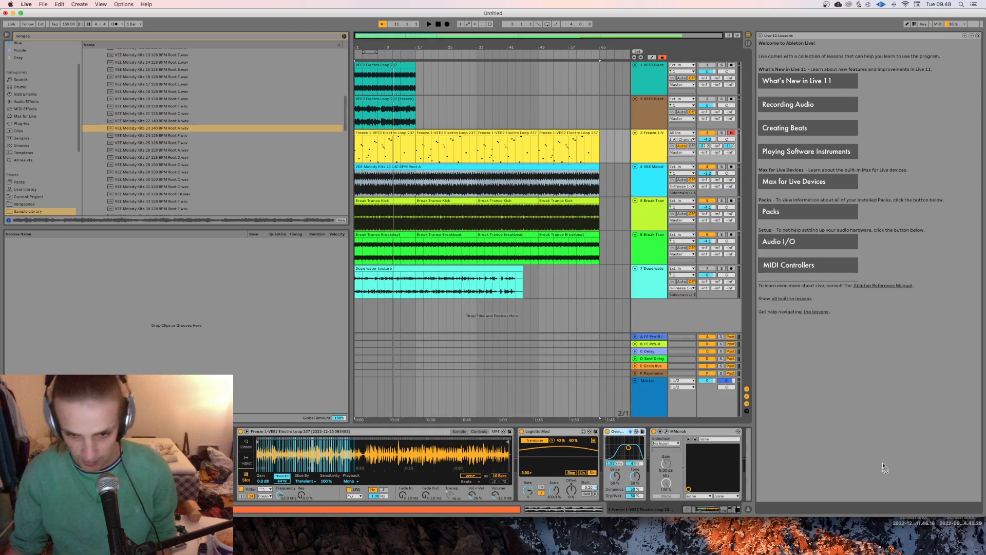
left_click_drag(756, 463, 727, 462)
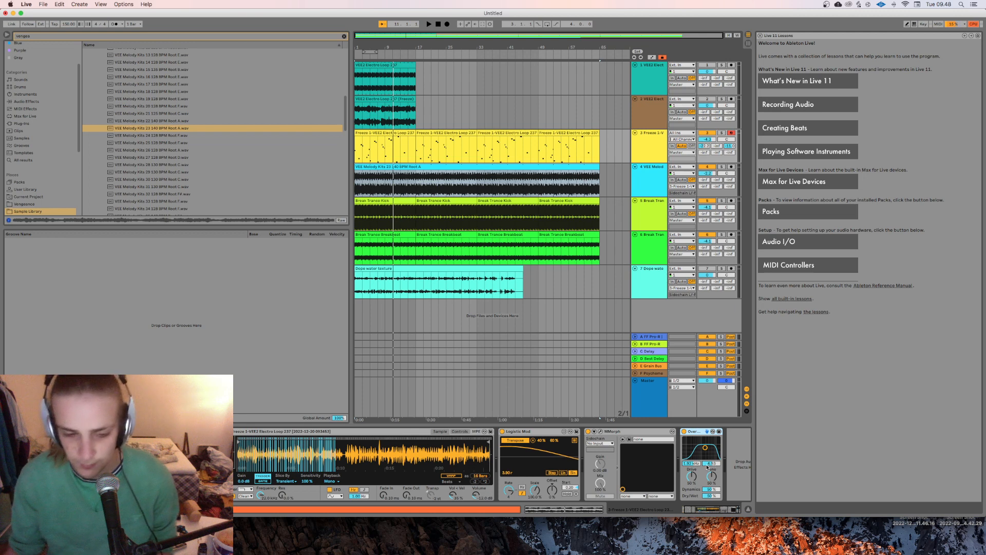
key("space")
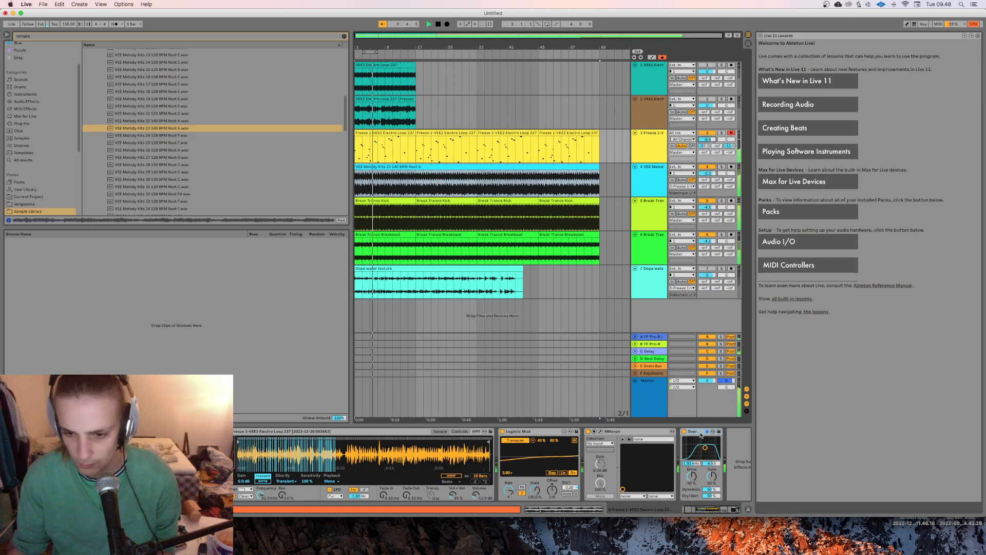
left_click_drag(700, 435, 586, 434)
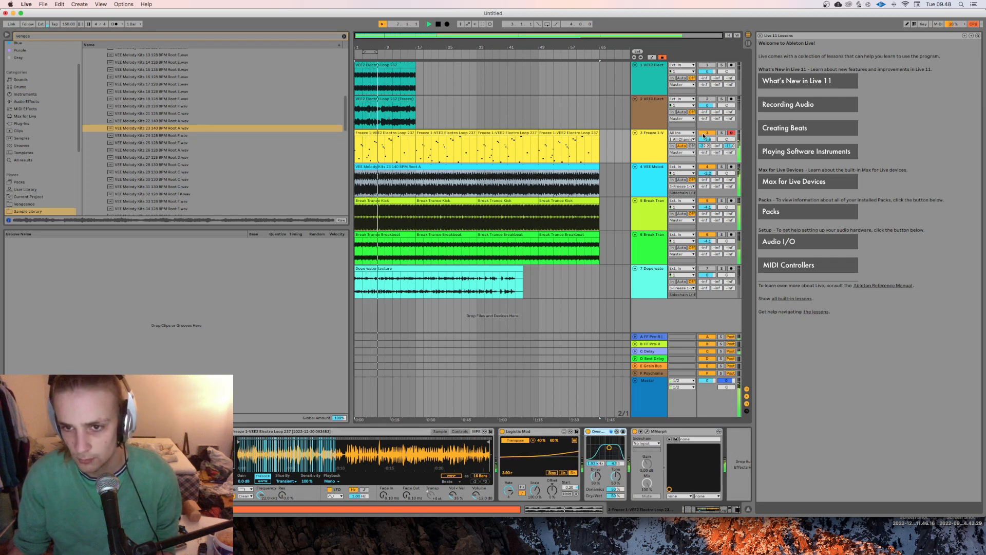
Step: Raise the volume of track 3 slightly during playback and stop the song
left_click_drag(706, 139, 706, 134)
key("space")
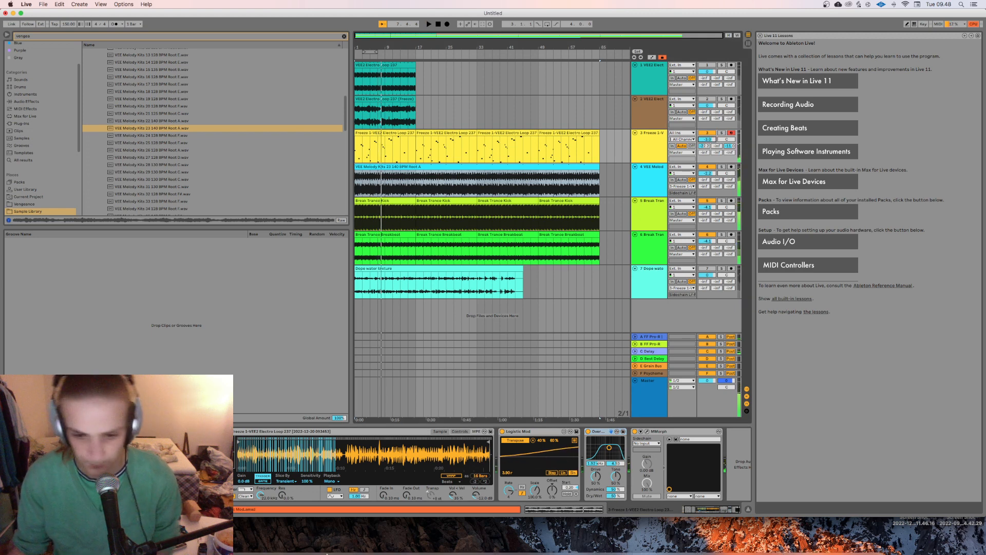
mouse_move(327, 554)
left_click(519, 537)
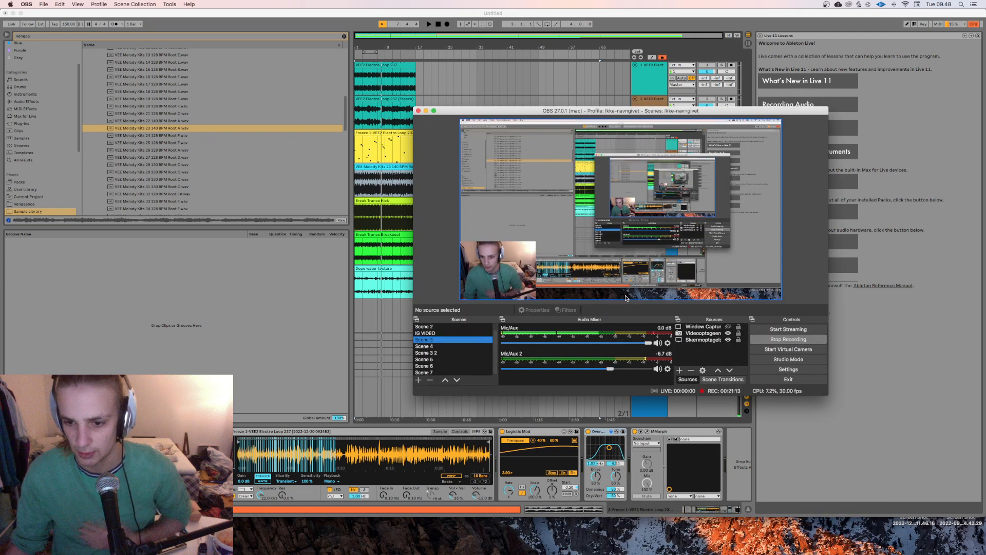